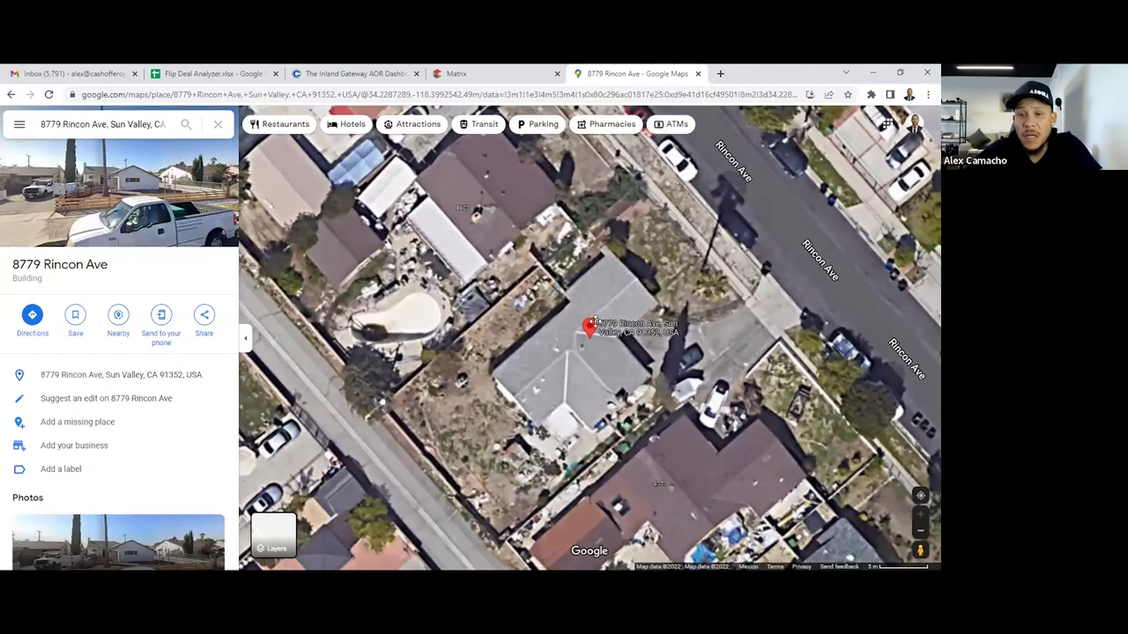
pyautogui.moveTo(627, 387); pyautogui.dragTo(604, 317)
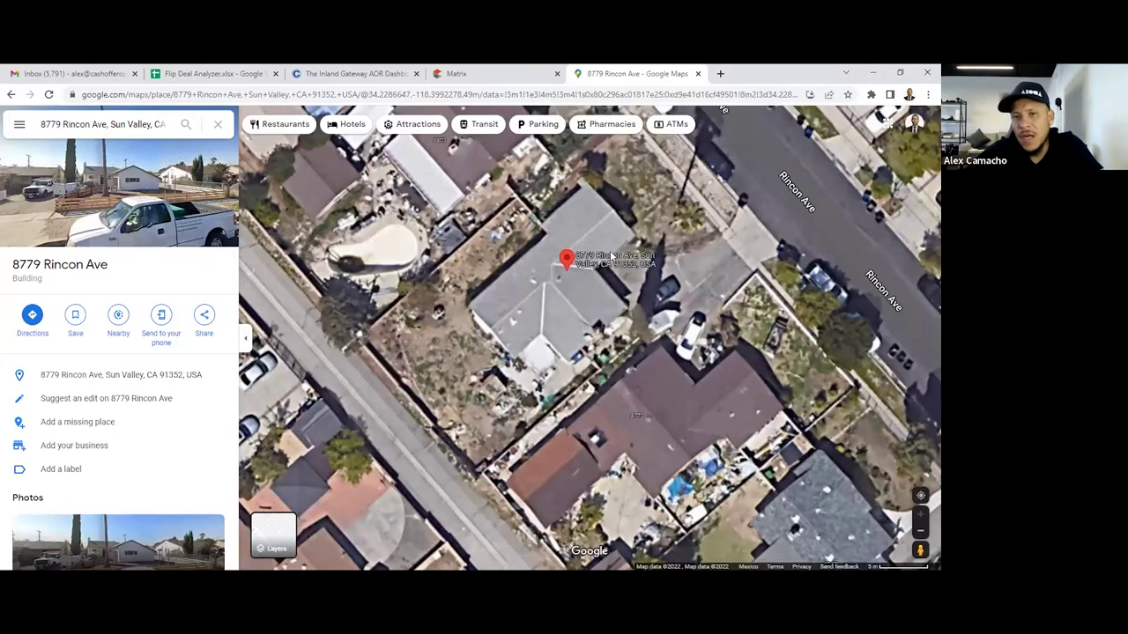
pyautogui.scroll(-2, 603, 333)
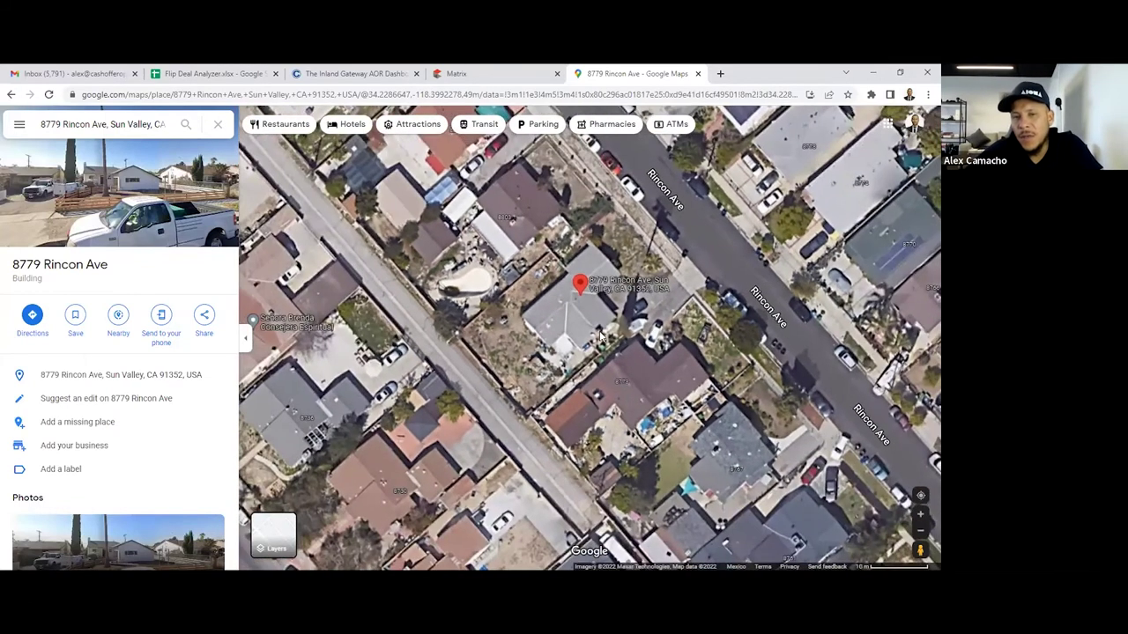
pyautogui.scroll(1, 603, 335)
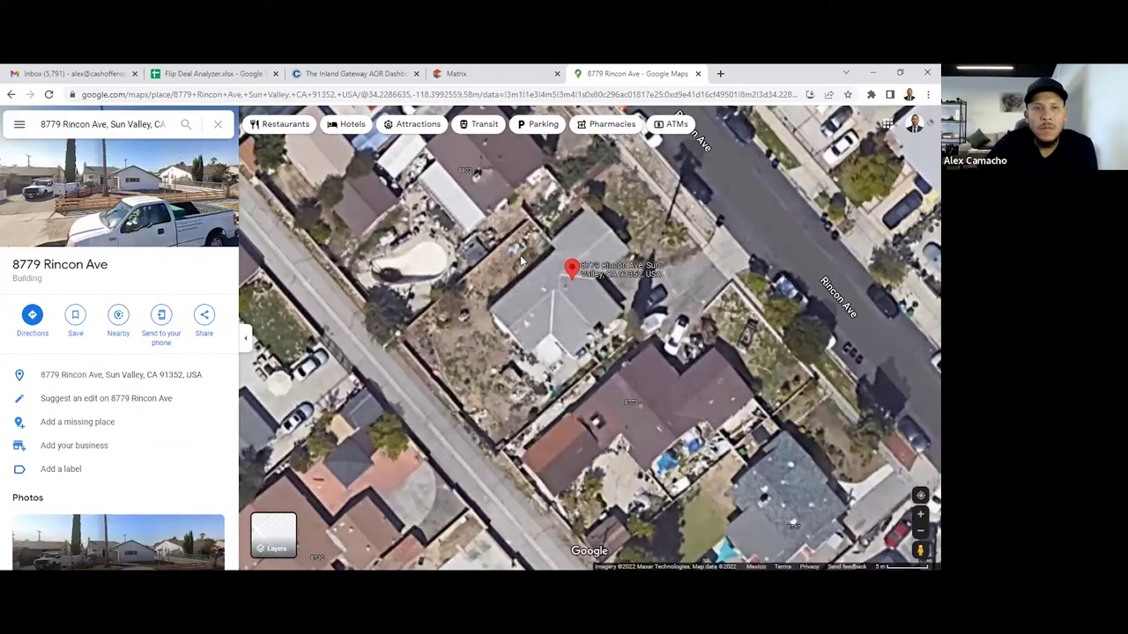
pyautogui.scroll(-1, 524, 261)
pyautogui.moveTo(492, 358); pyautogui.dragTo(465, 383)
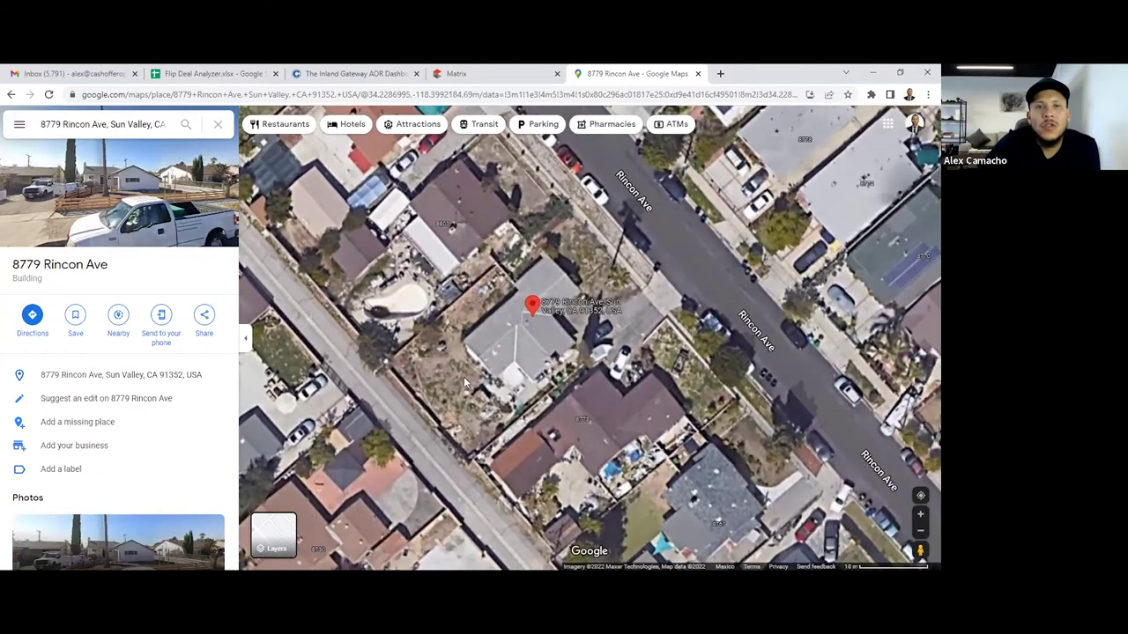
pyautogui.scroll(-3, 465, 383)
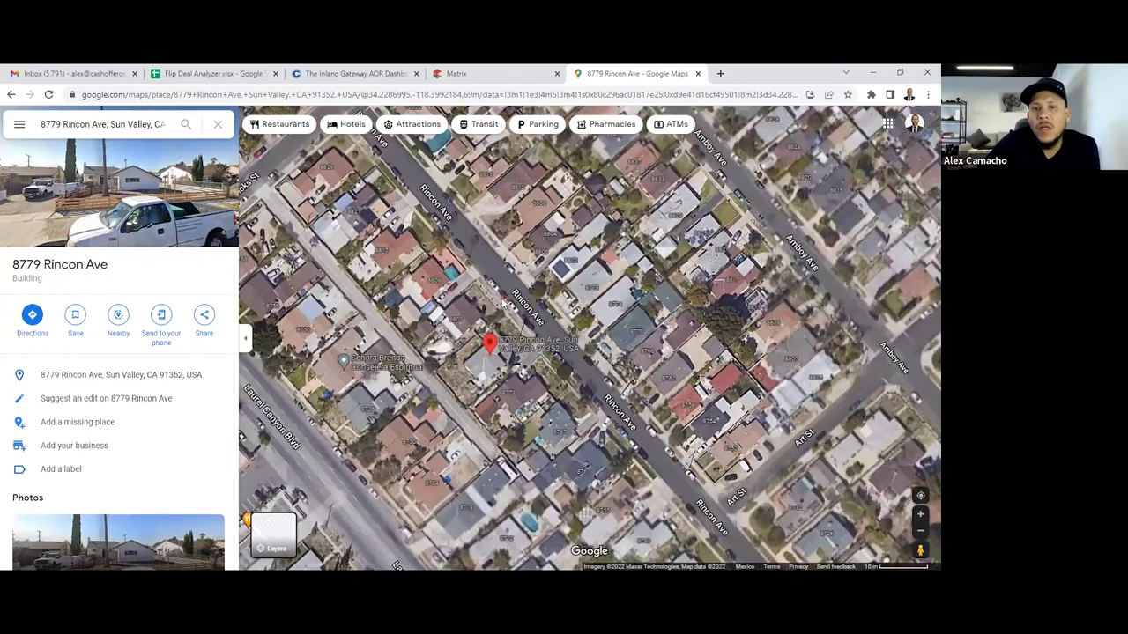
pyautogui.scroll(-6, 501, 315)
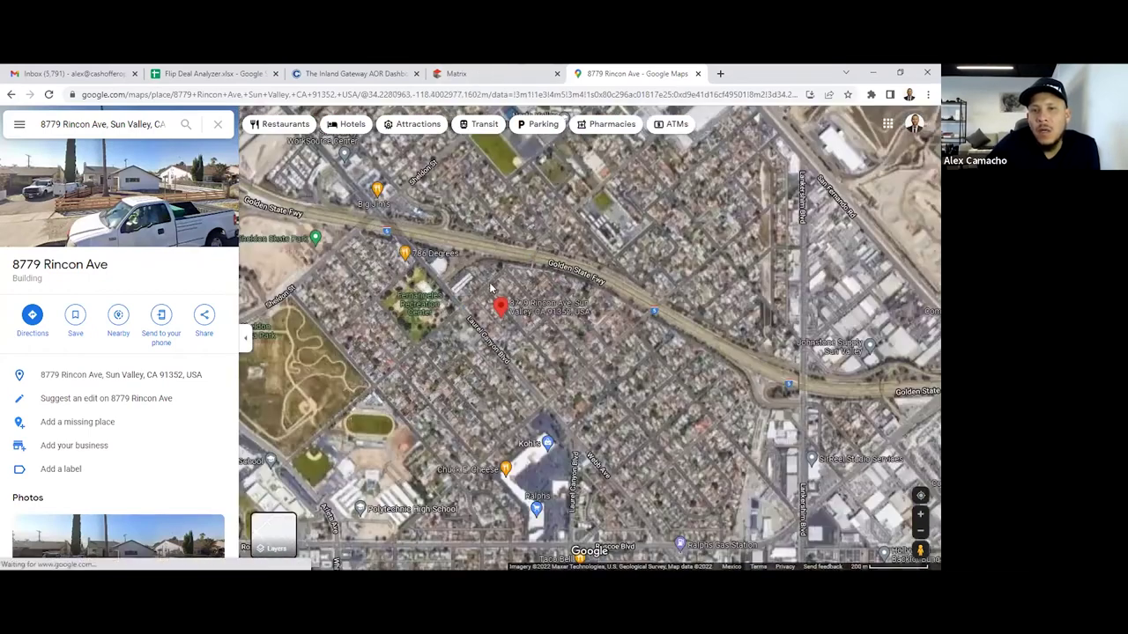
pyautogui.scroll(2, 491, 287)
pyautogui.click(455, 73)
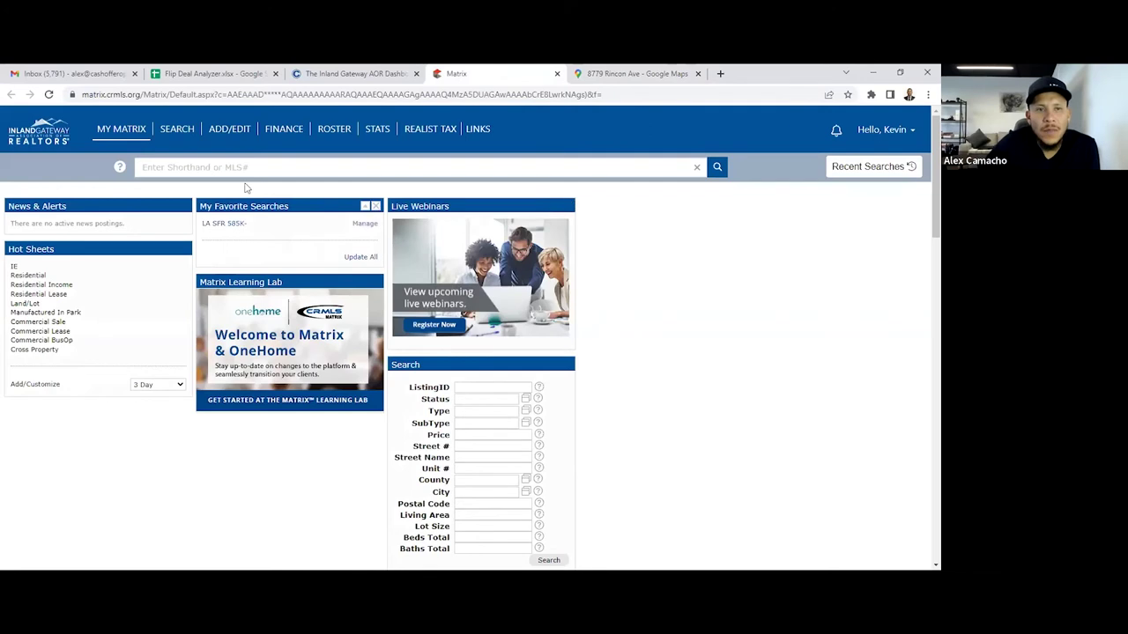
# Open the Residential Detail search form from the SEARCH menu
pyautogui.moveTo(189, 134)
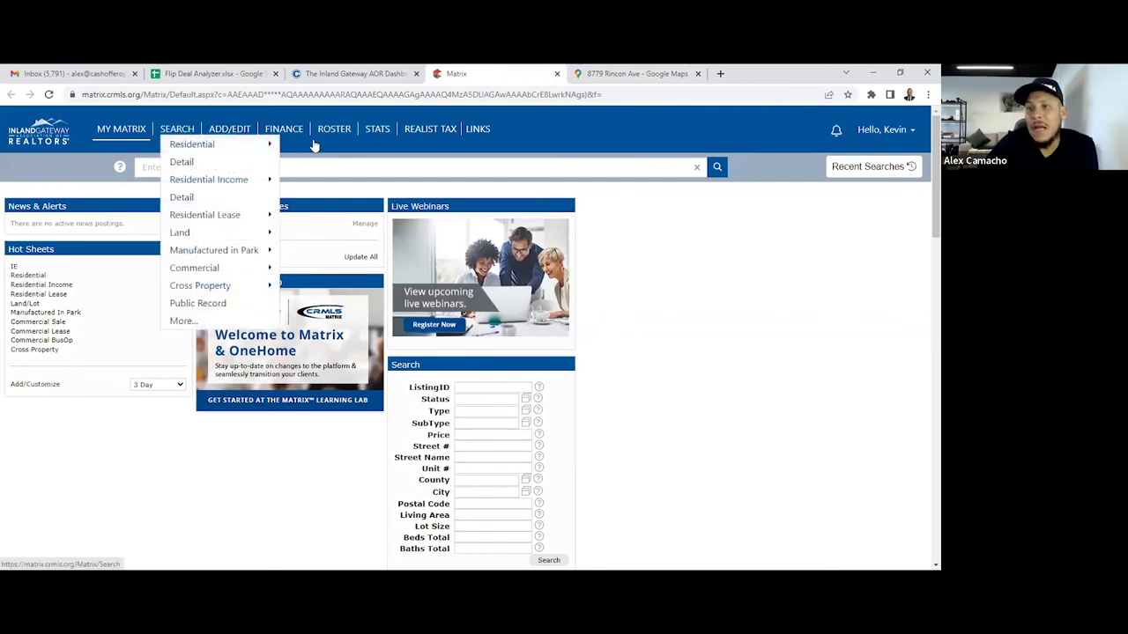
pyautogui.moveTo(273, 145)
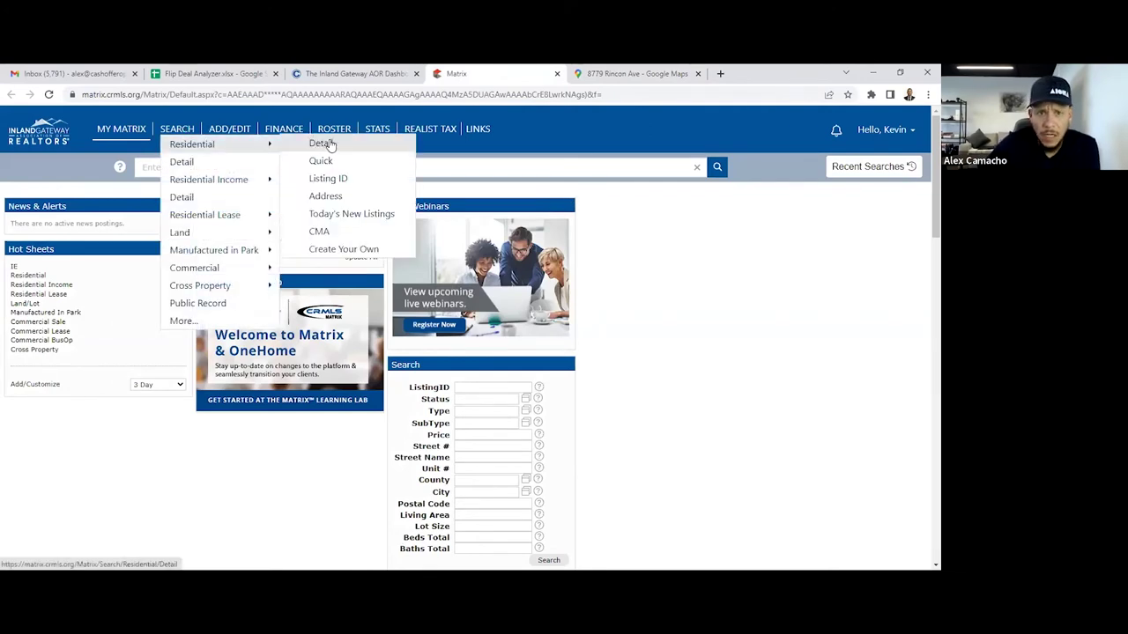
pyautogui.click(322, 143)
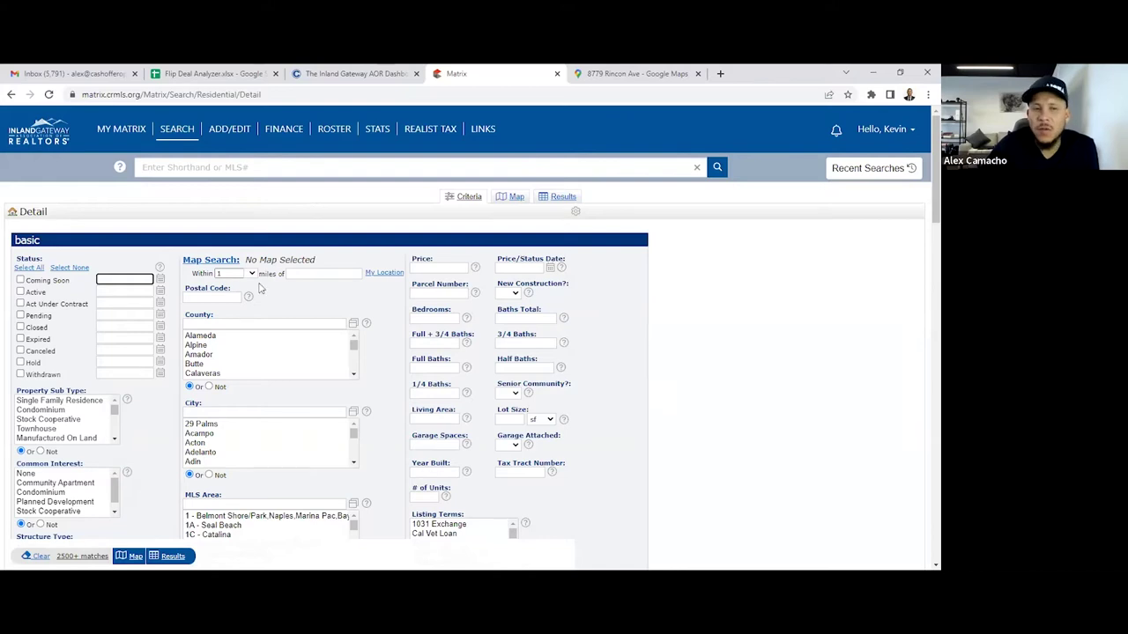
# Tick the Active status checkbox in the Residential Detail search criteria
pyautogui.click(20, 292)
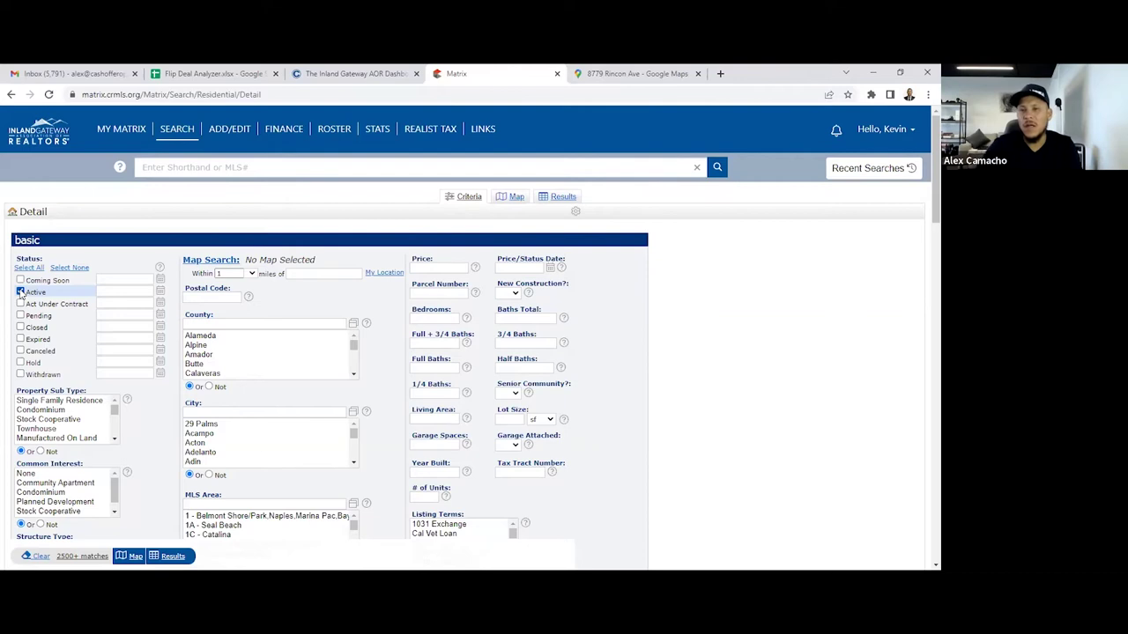
pyautogui.click(19, 292)
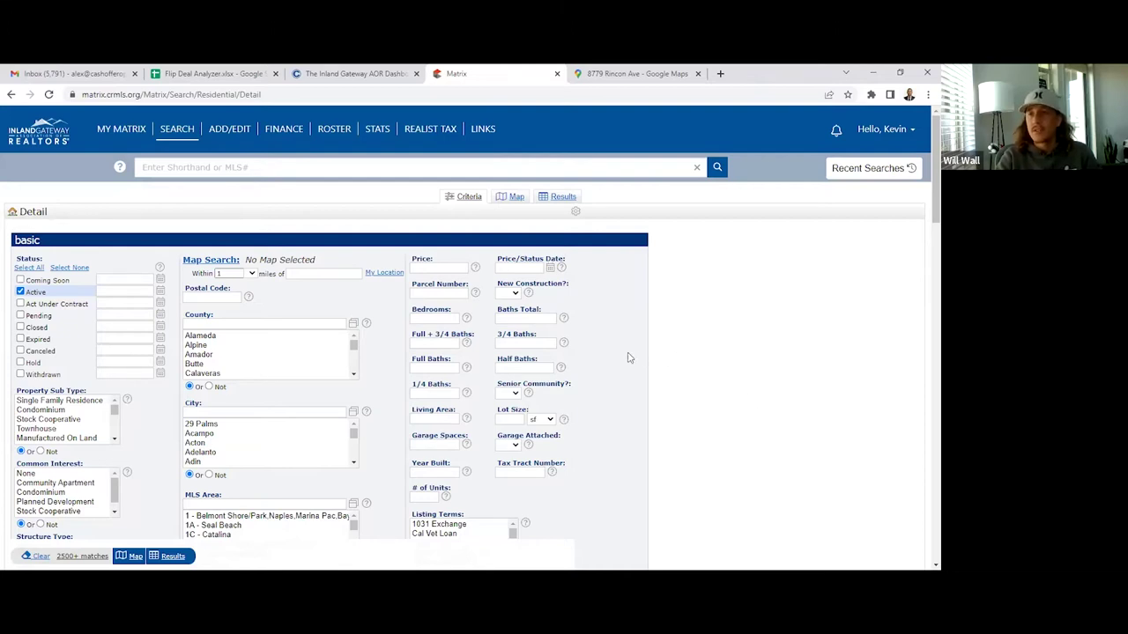
# Add Act Under Contract, Pending and Closed statuses and restrict to Single Family Residence
pyautogui.click(20, 303)
pyautogui.click(21, 315)
pyautogui.click(20, 326)
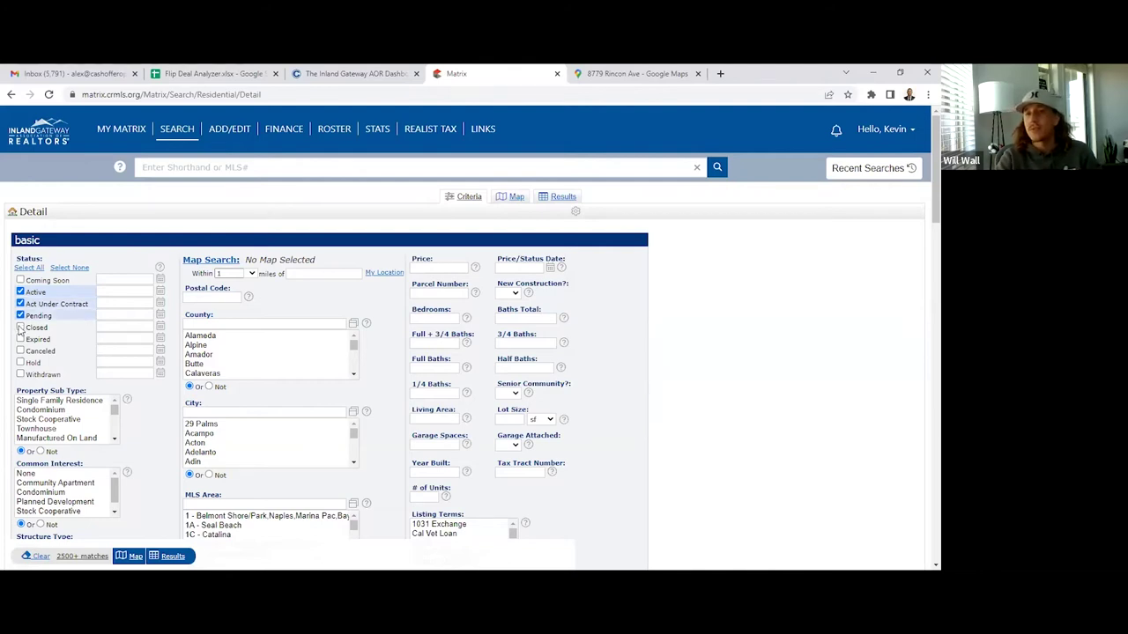
pyautogui.click(46, 400)
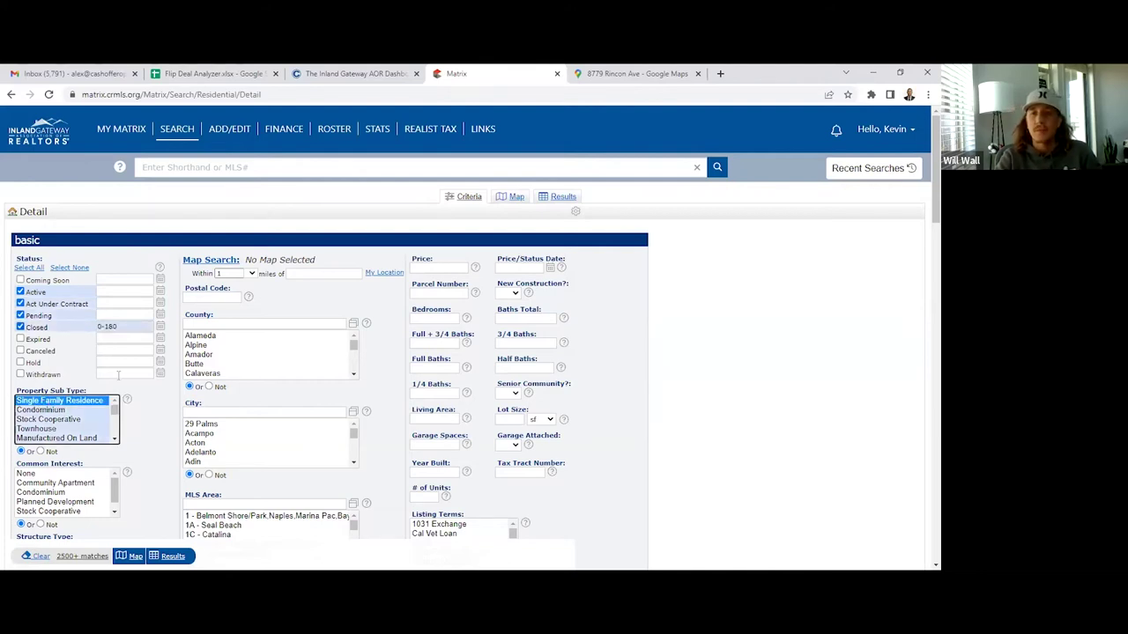
pyautogui.click(312, 274)
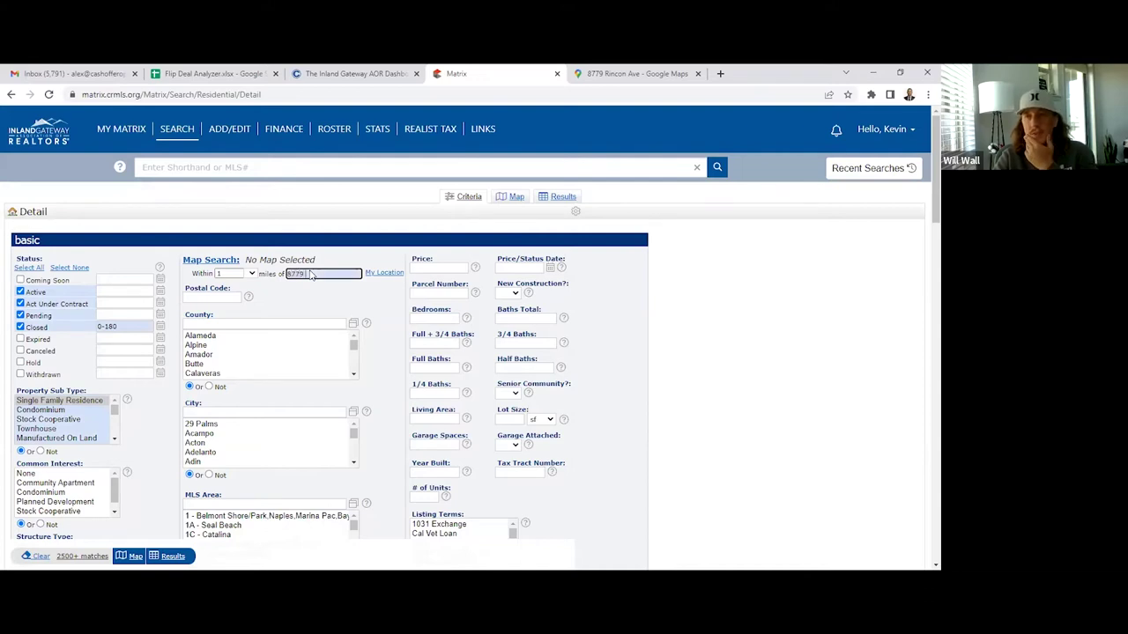
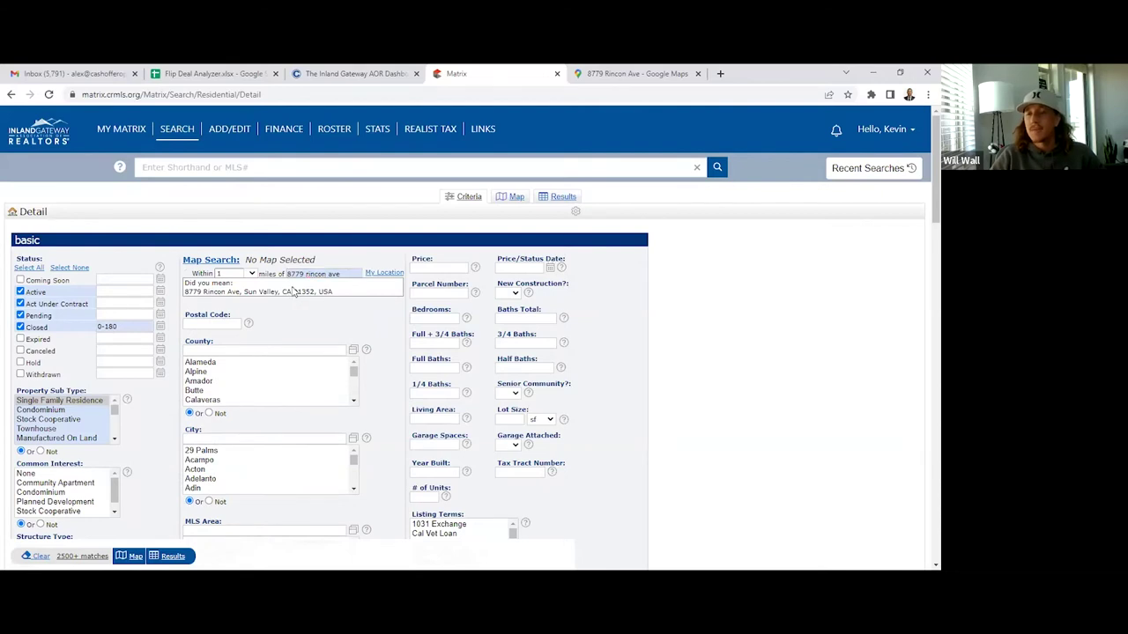
pyautogui.click(298, 290)
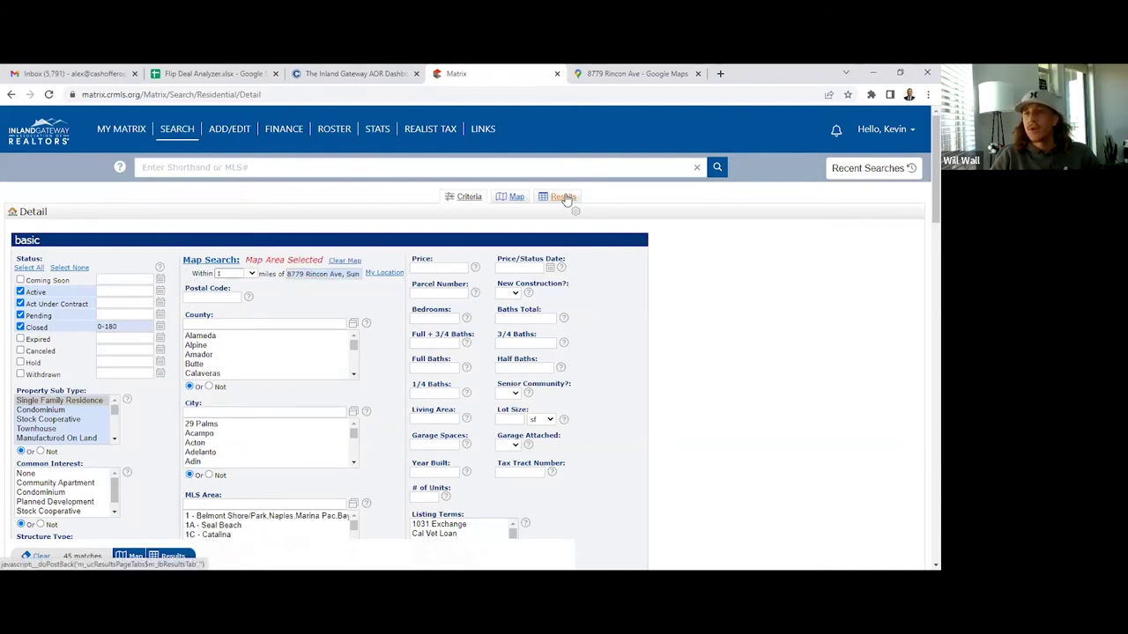
pyautogui.click(238, 273)
pyautogui.click(249, 301)
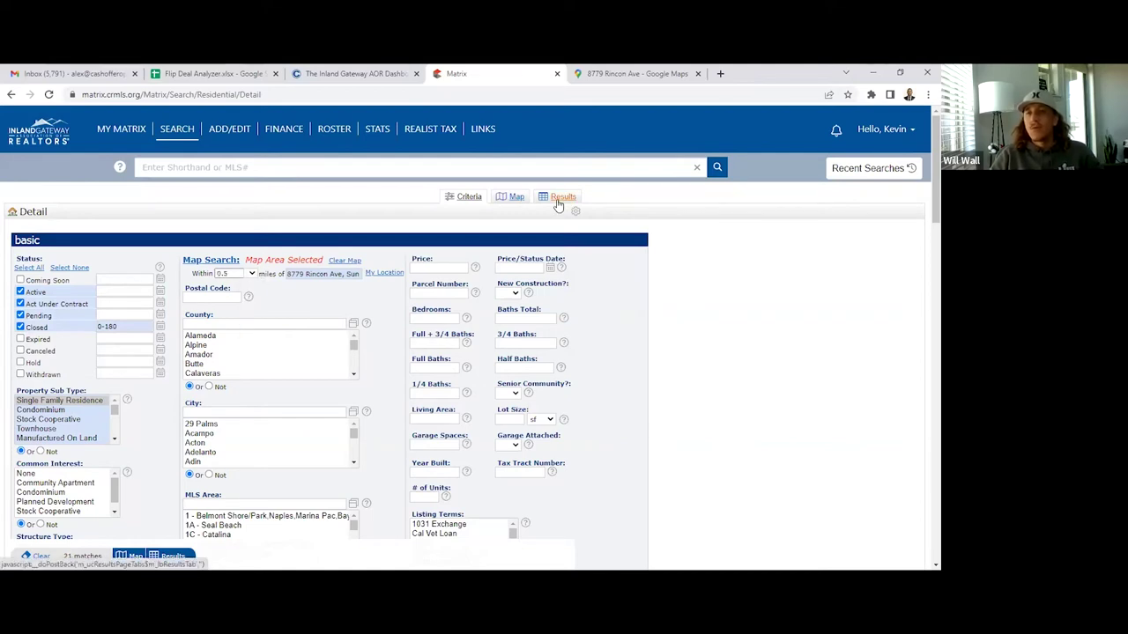
pyautogui.click(558, 199)
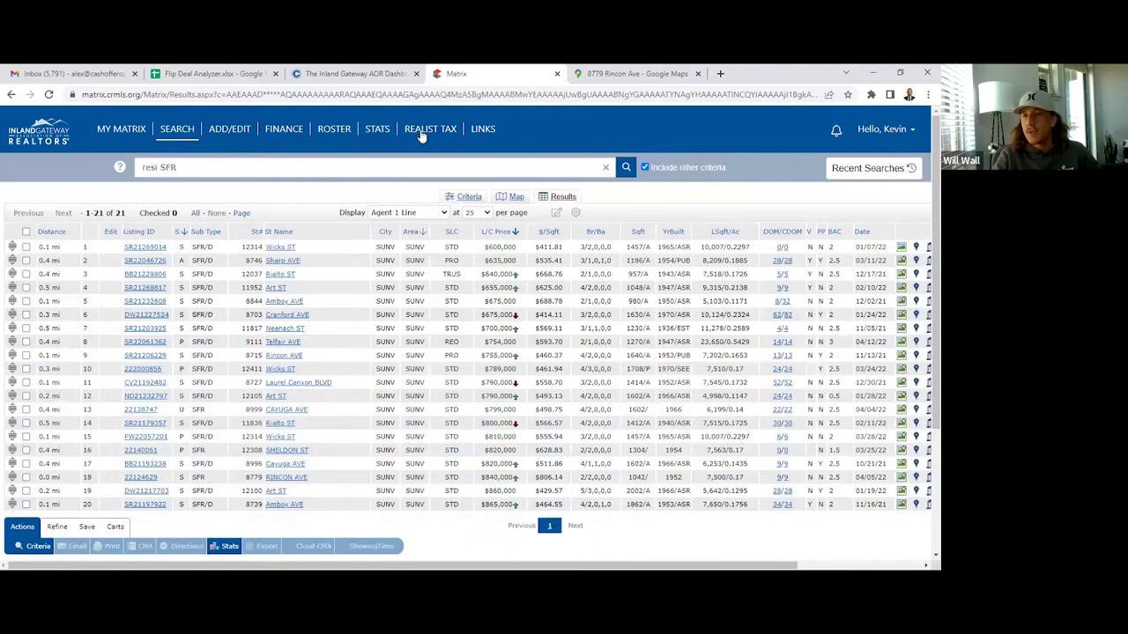
pyautogui.click(423, 132)
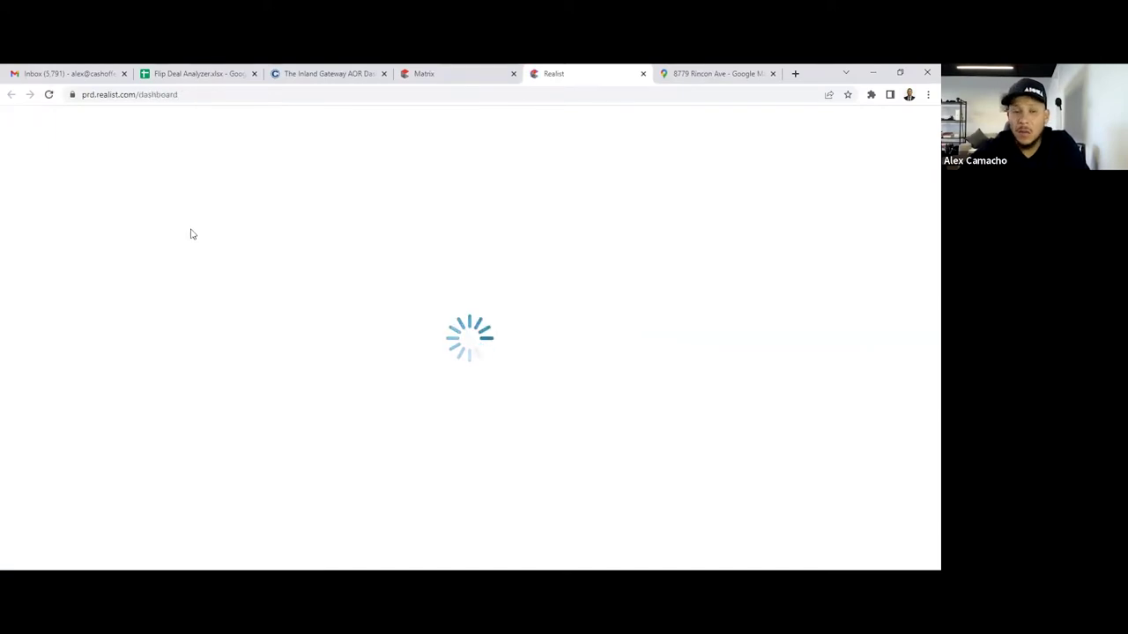
pyautogui.click(161, 253)
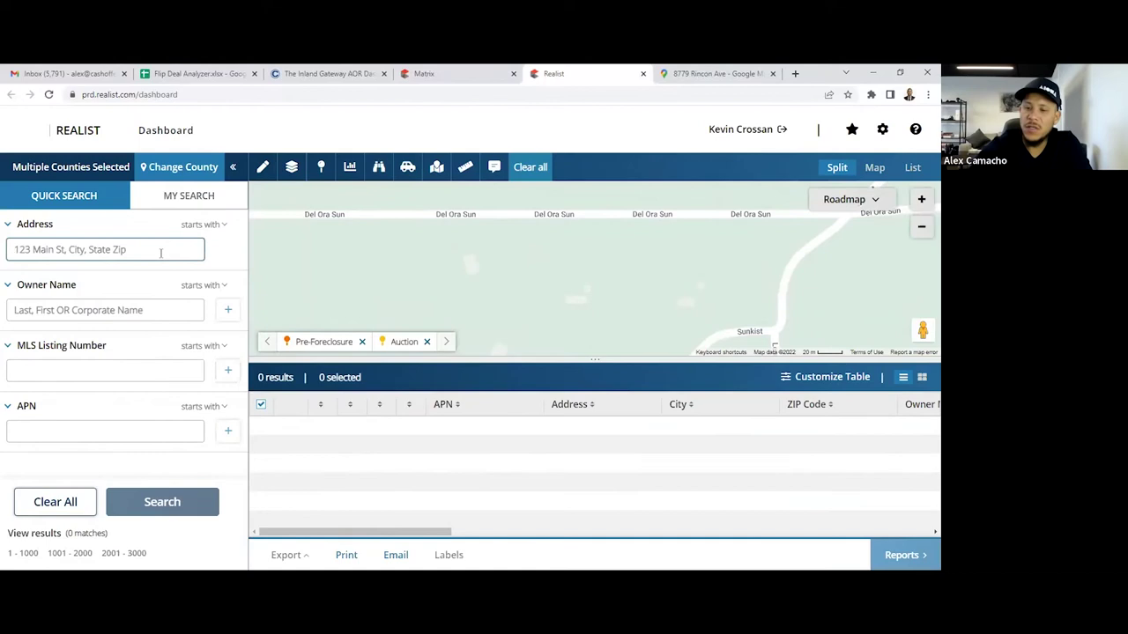
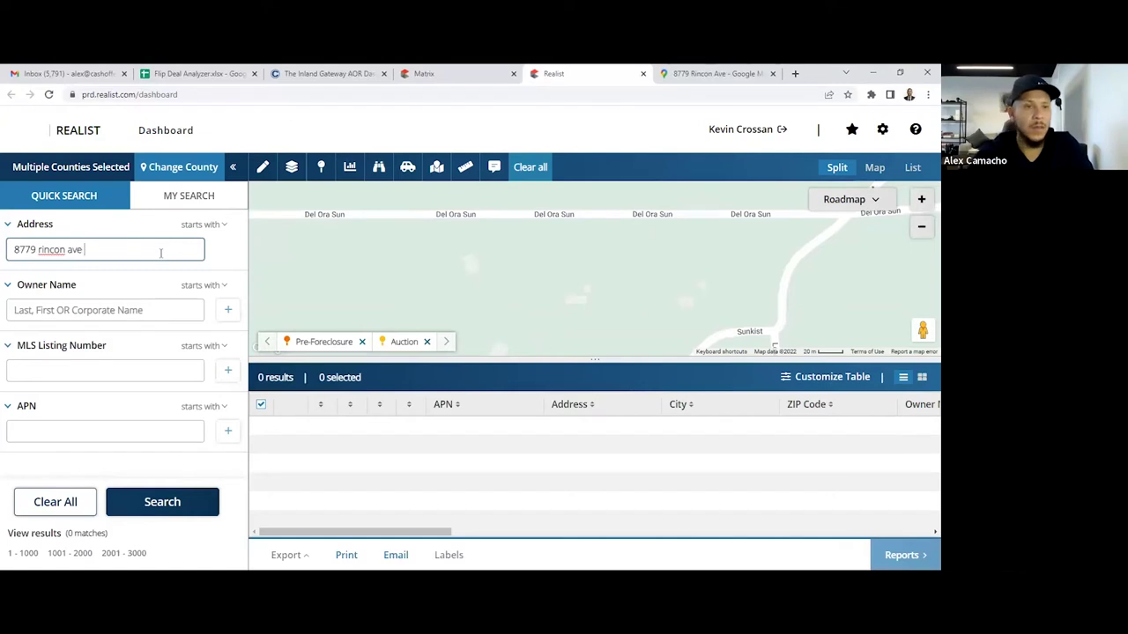
pyautogui.press('Return')
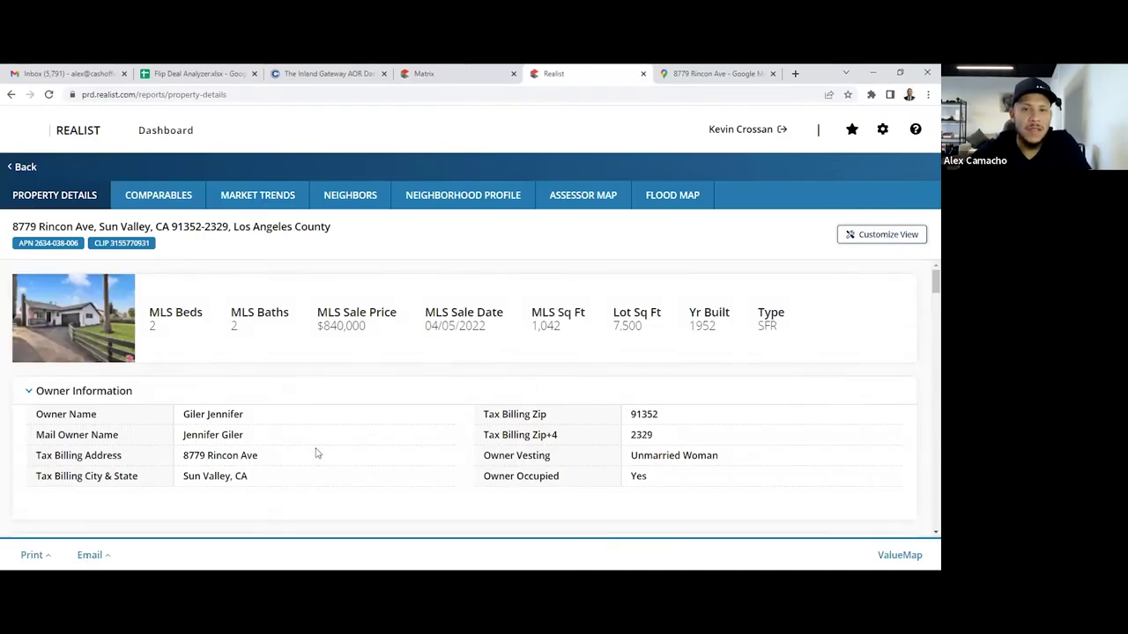
pyautogui.scroll(-1, 302, 415)
pyautogui.scroll(-4, 302, 418)
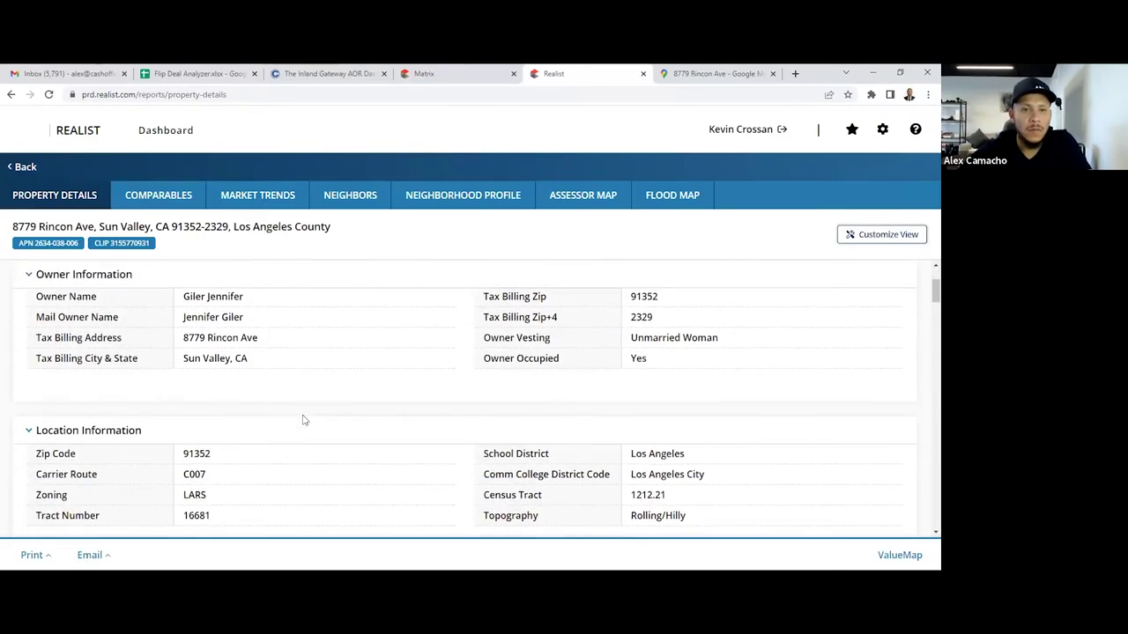
pyautogui.scroll(-9, 304, 420)
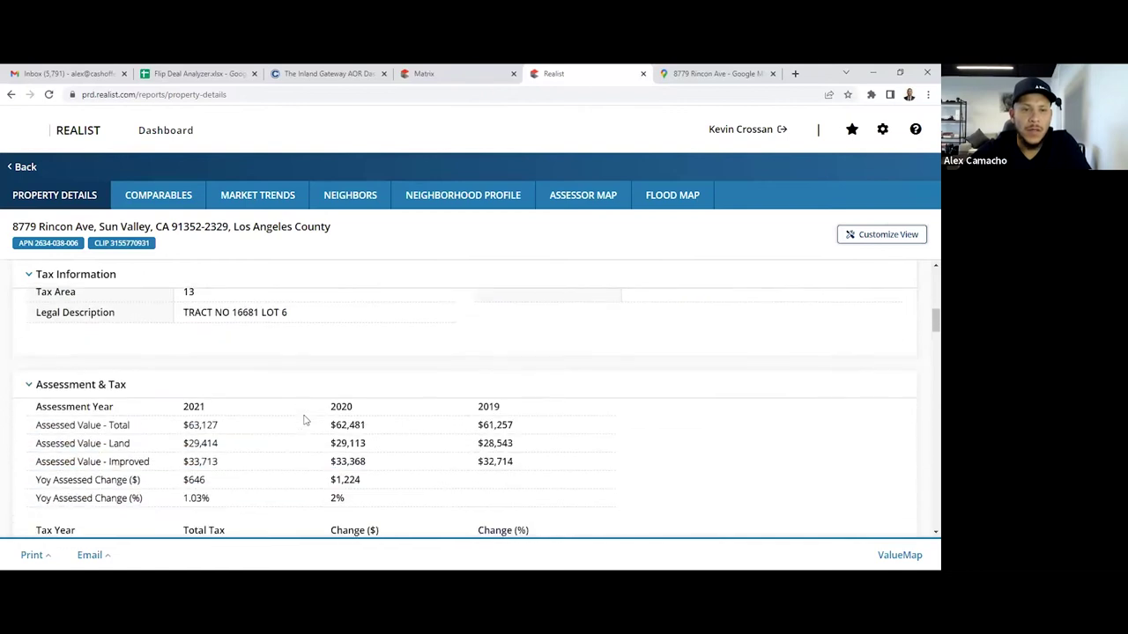
pyautogui.scroll(4, 304, 420)
pyautogui.scroll(5, 304, 420)
pyautogui.scroll(-10, 299, 427)
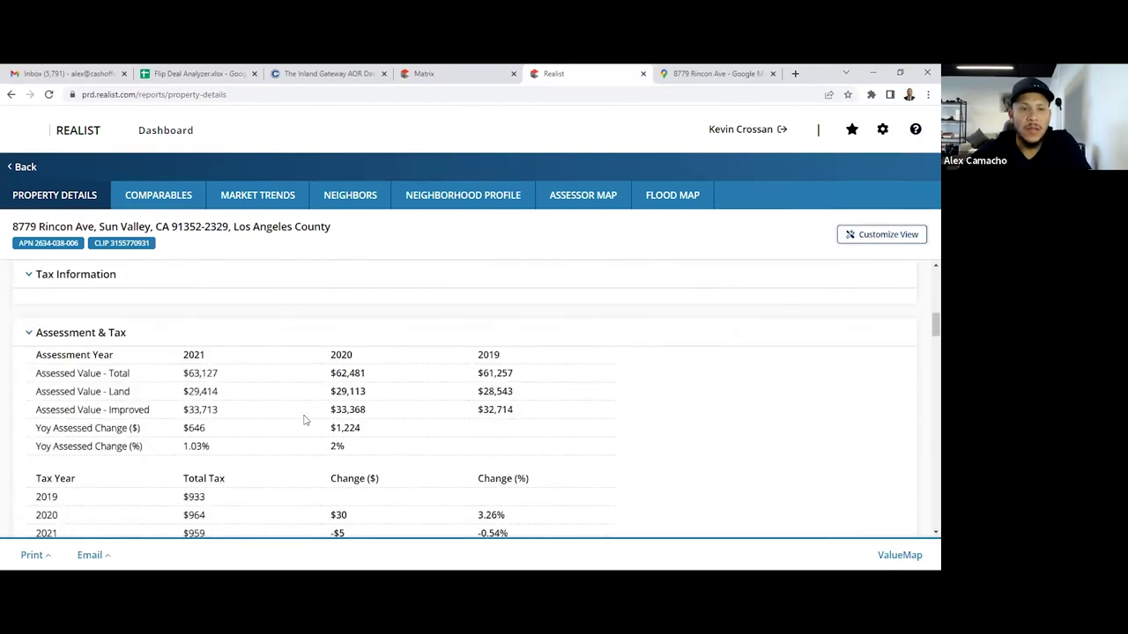
pyautogui.scroll(-1, 293, 436)
pyautogui.doubleClick(195, 361)
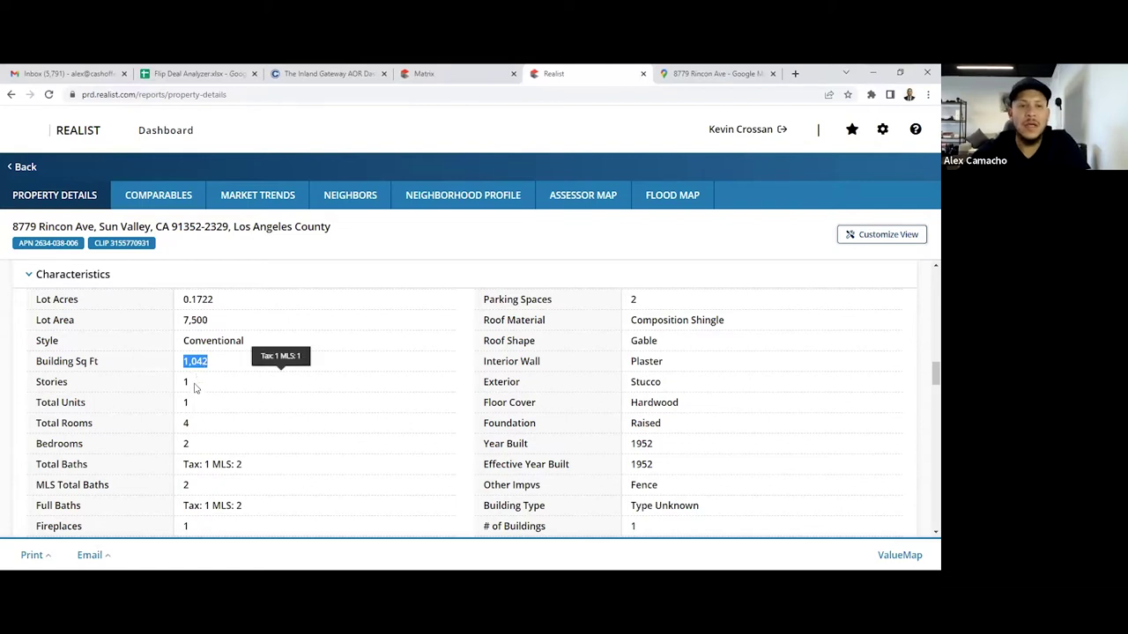
pyautogui.scroll(-1, 198, 392)
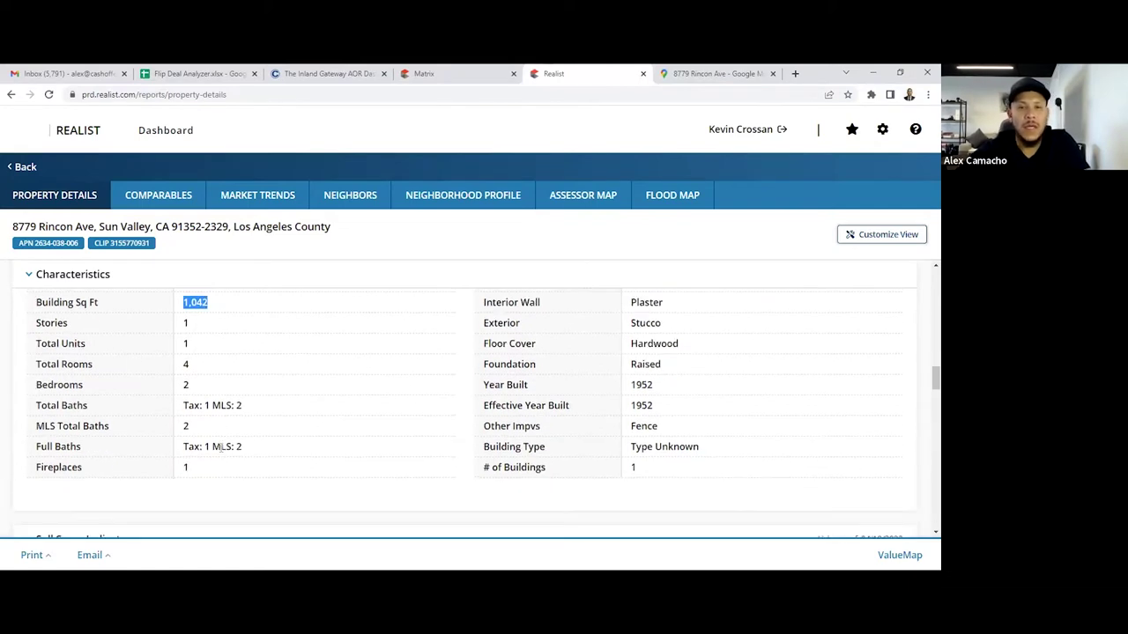
pyautogui.scroll(10, 245, 307)
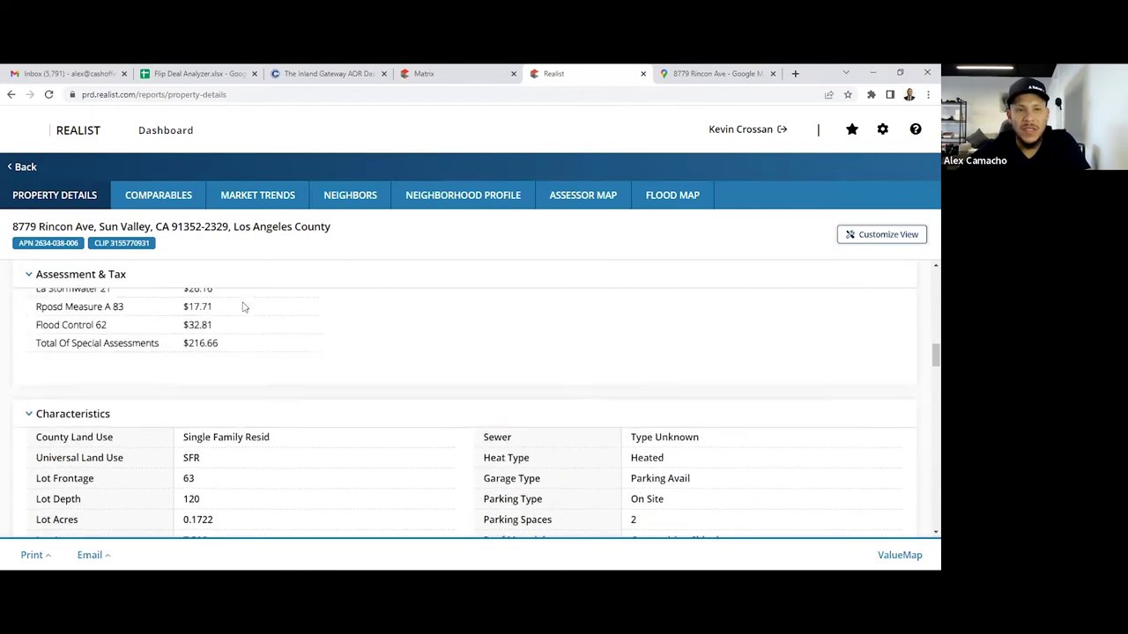
pyautogui.scroll(3, 245, 308)
pyautogui.click(231, 370)
pyautogui.scroll(-2, 232, 371)
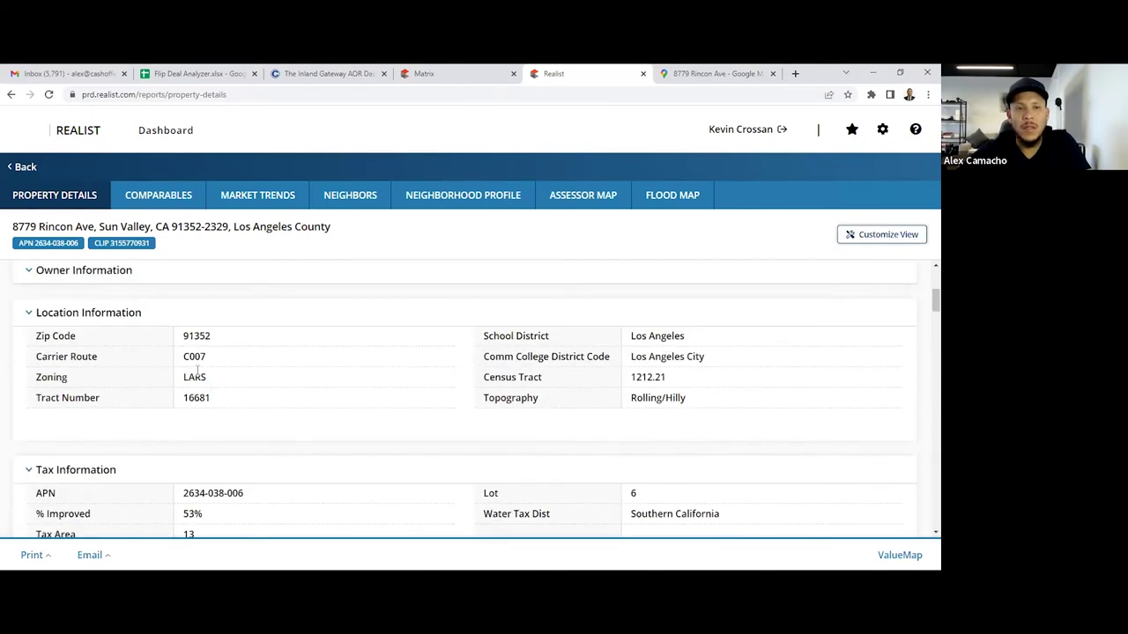
pyautogui.doubleClick(196, 376)
pyautogui.scroll(-5, 203, 377)
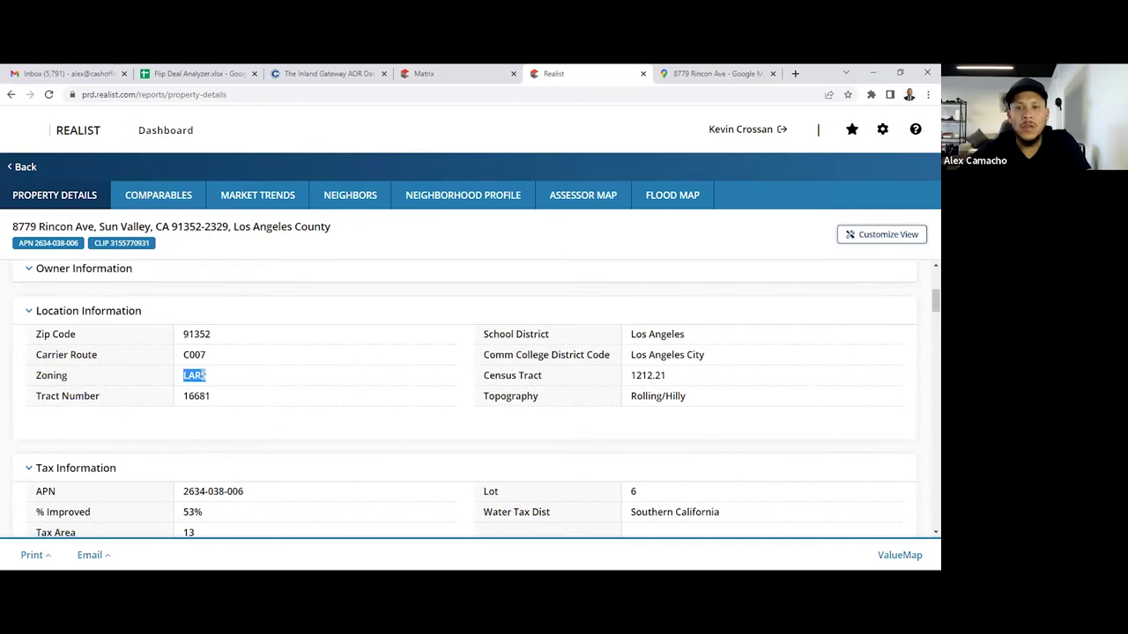
pyautogui.scroll(-1, 205, 381)
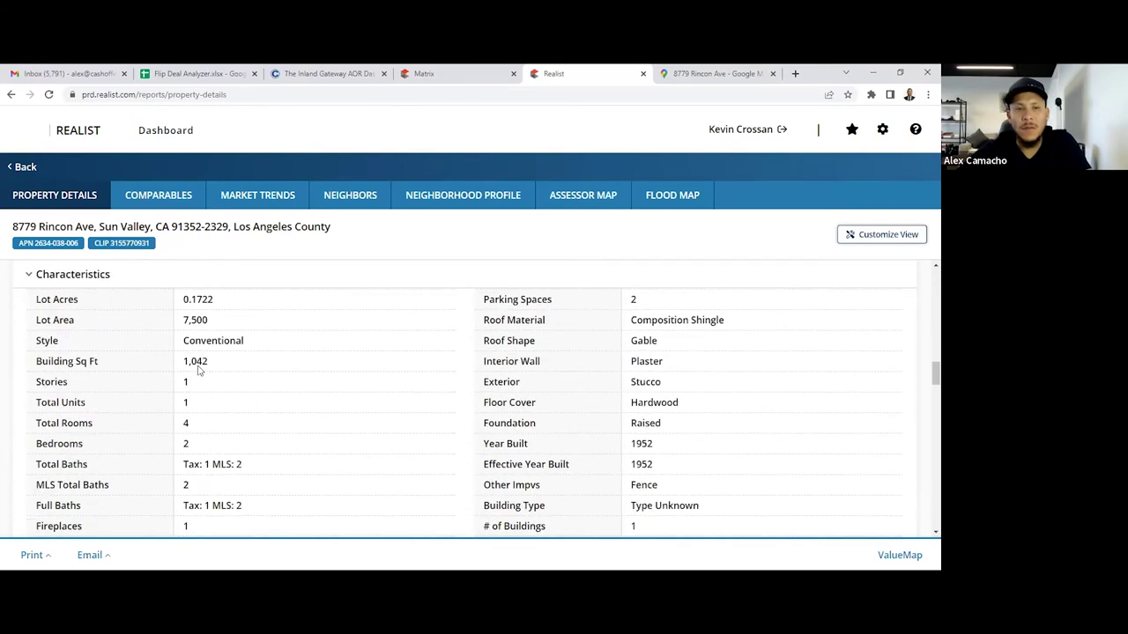
pyautogui.doubleClick(195, 320)
pyautogui.scroll(-4, 197, 368)
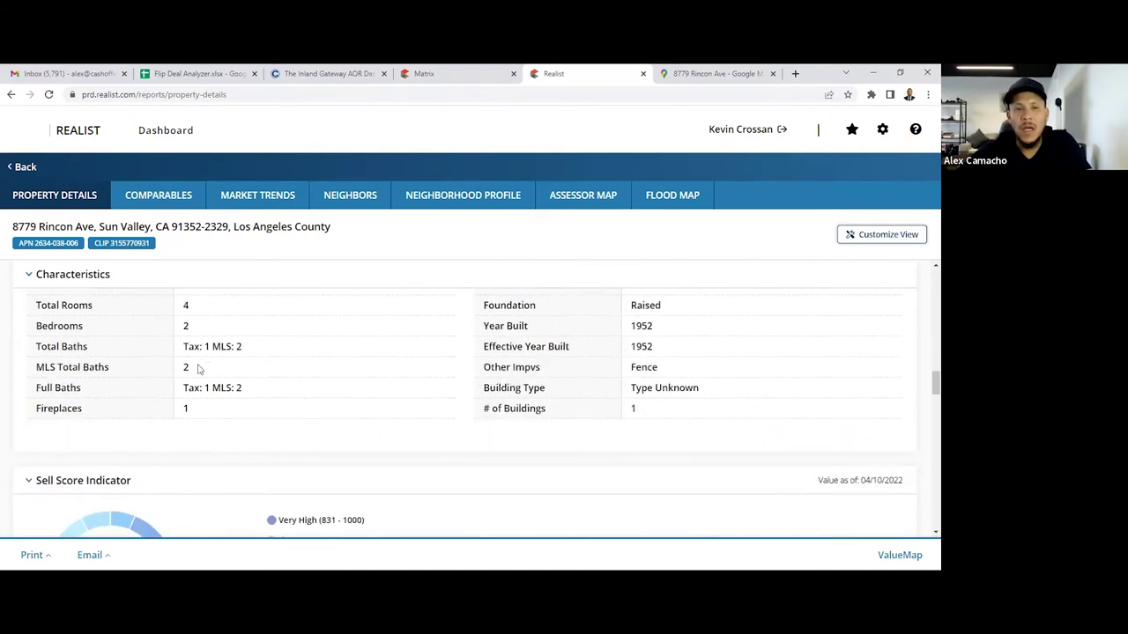
pyautogui.scroll(-4, 202, 368)
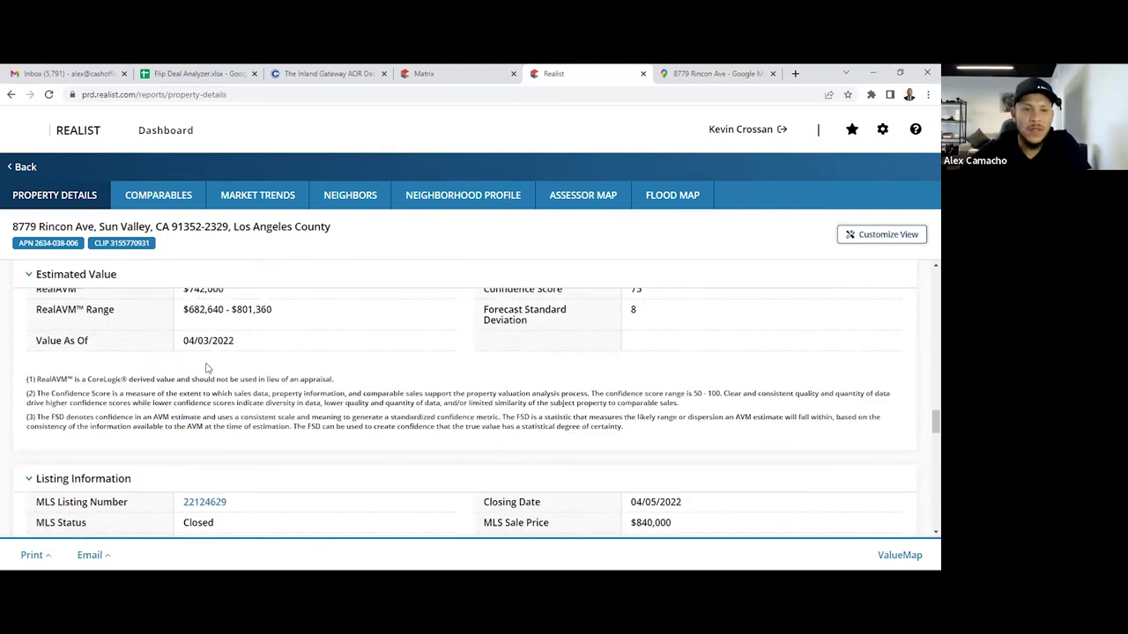
pyautogui.scroll(10, 207, 368)
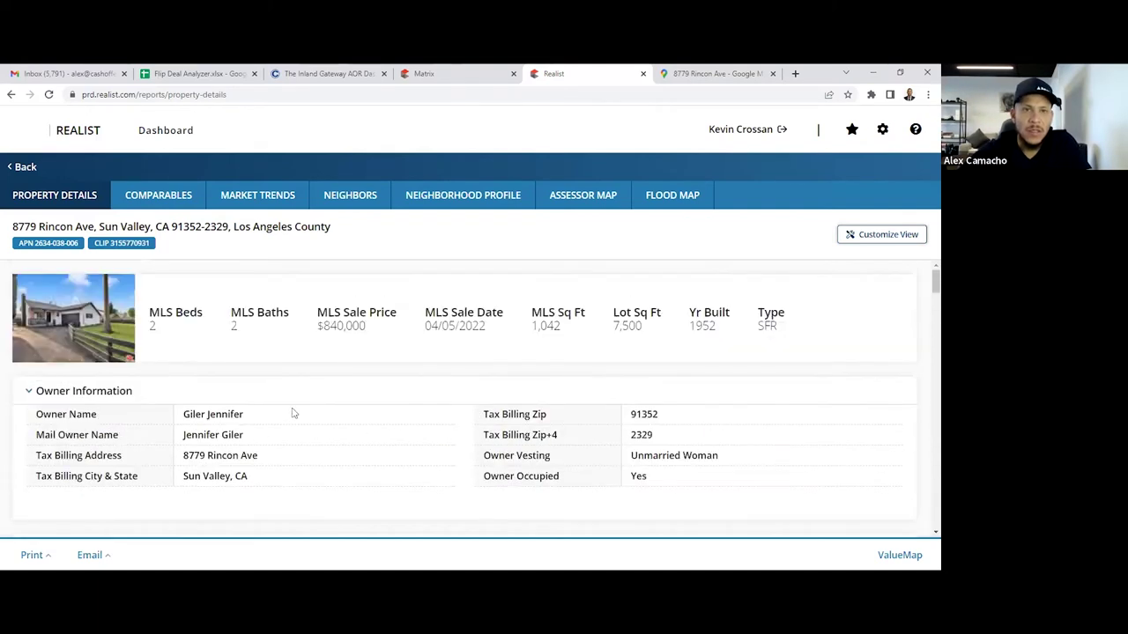
# Return to the 21 Matrix comps and sort them by the S (status) column
pyautogui.click(448, 70)
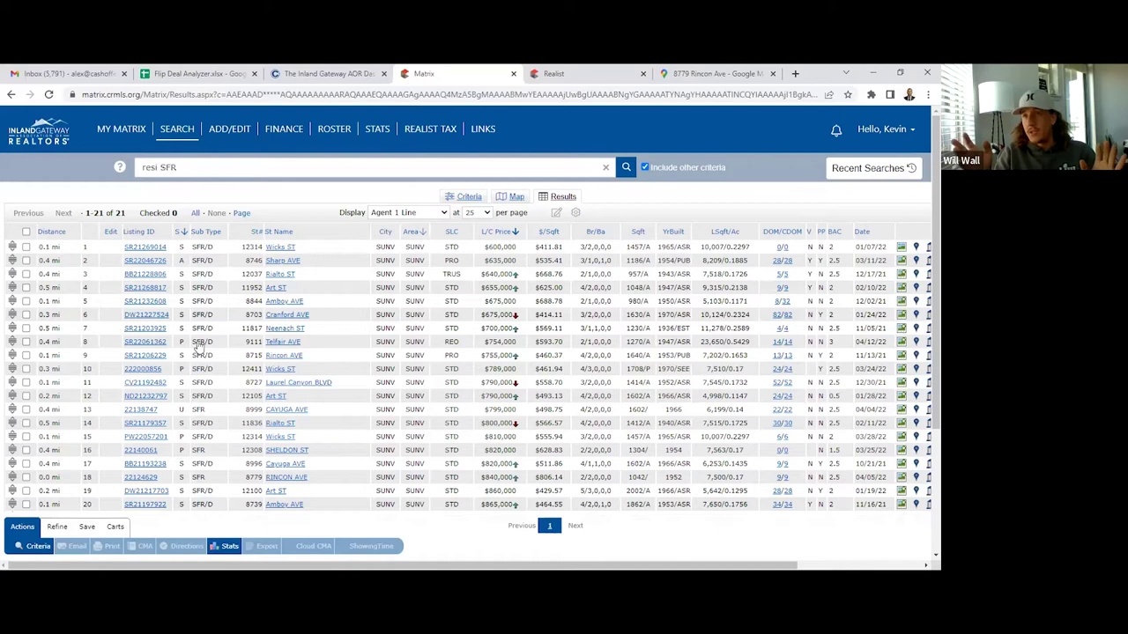
pyautogui.click(180, 231)
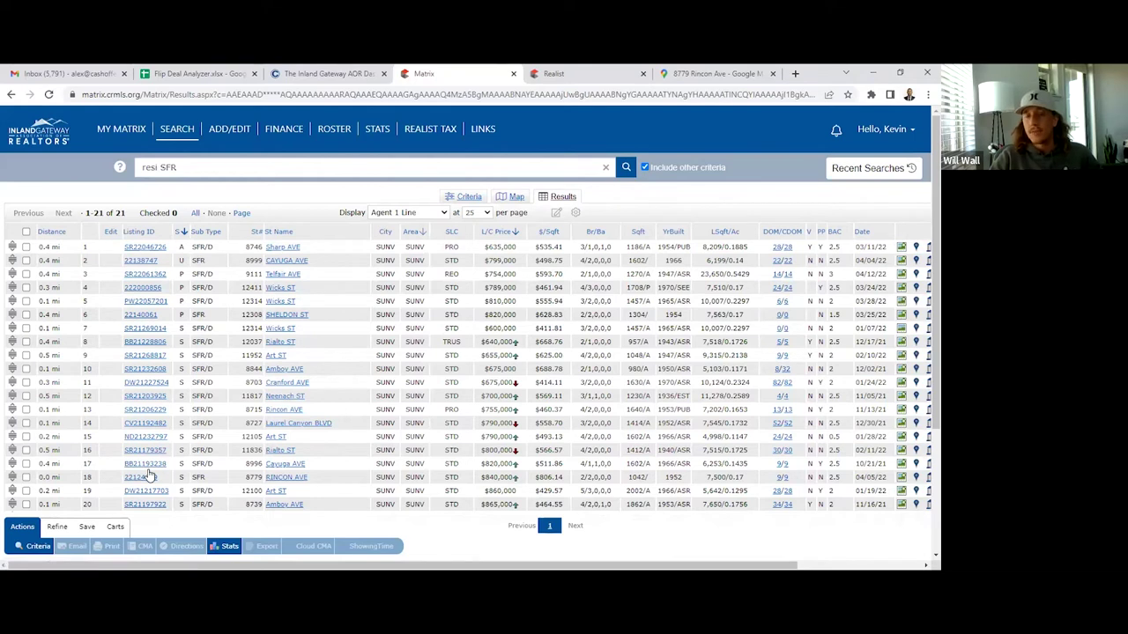
pyautogui.scroll(-1, 158, 474)
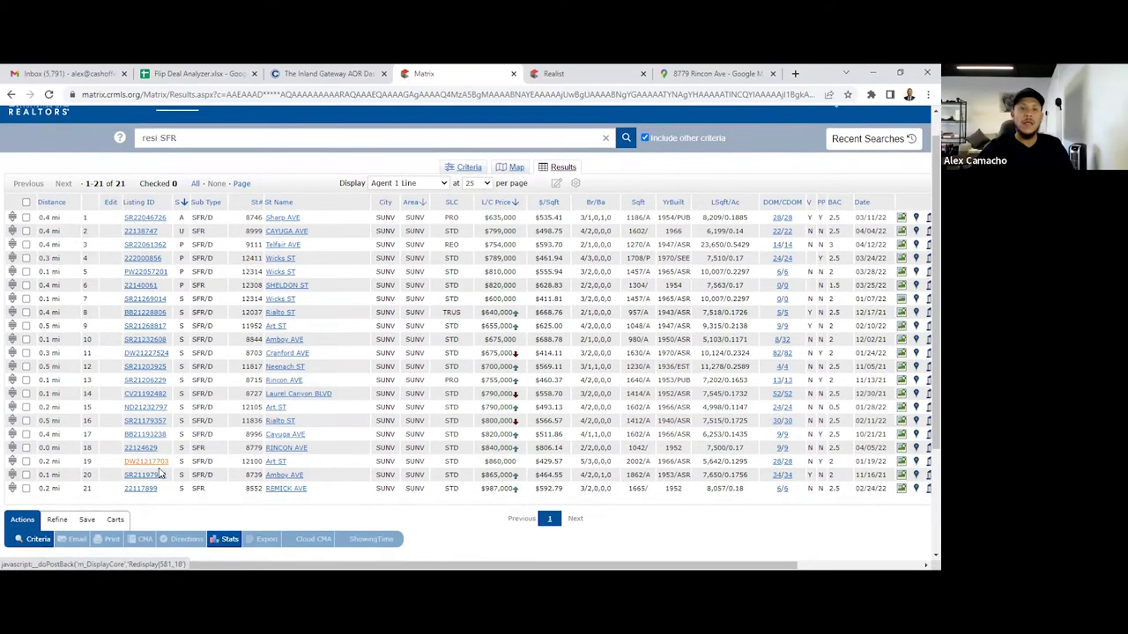
pyautogui.scroll(1, 163, 432)
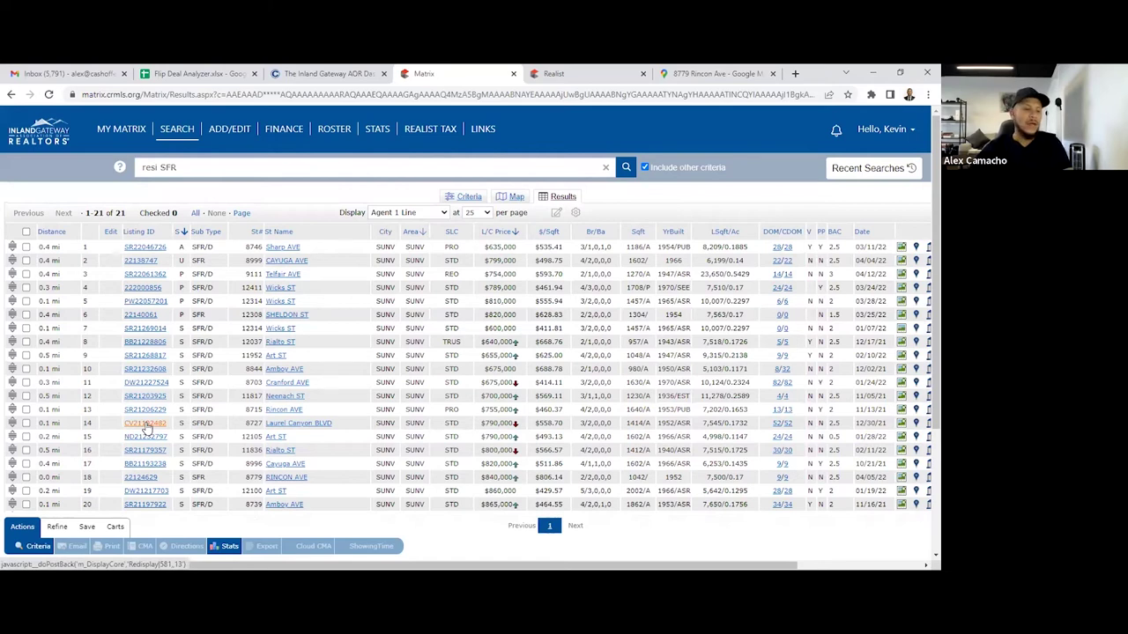
# Back in the Realist report, select the $216.66 special assessments total
pyautogui.click(592, 74)
pyautogui.scroll(-15, 276, 371)
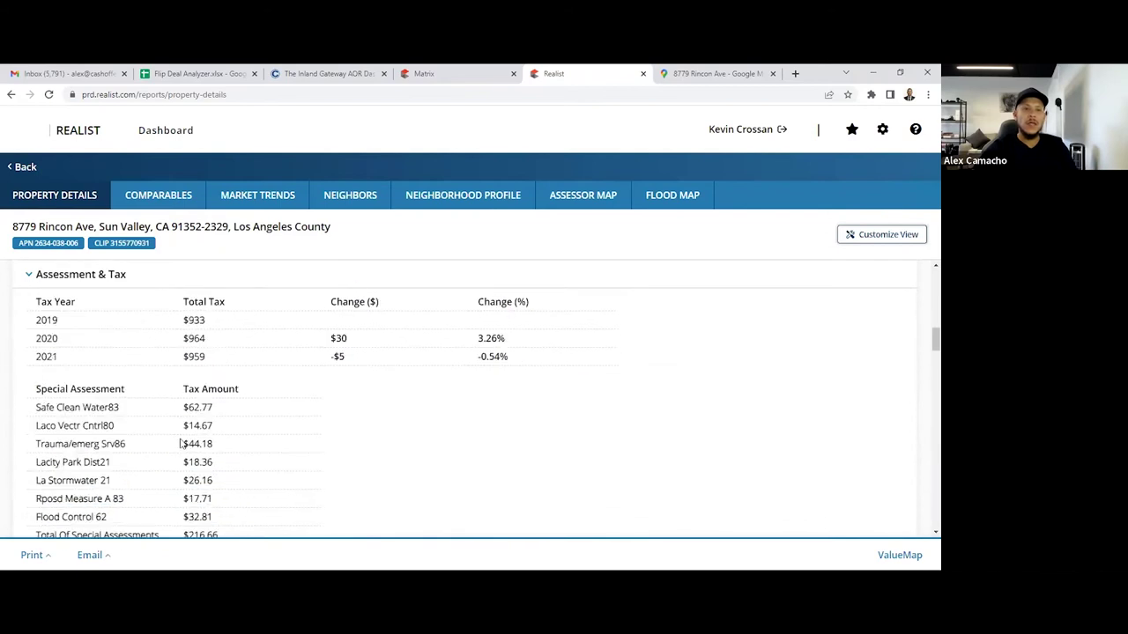
pyautogui.tripleClick(201, 417)
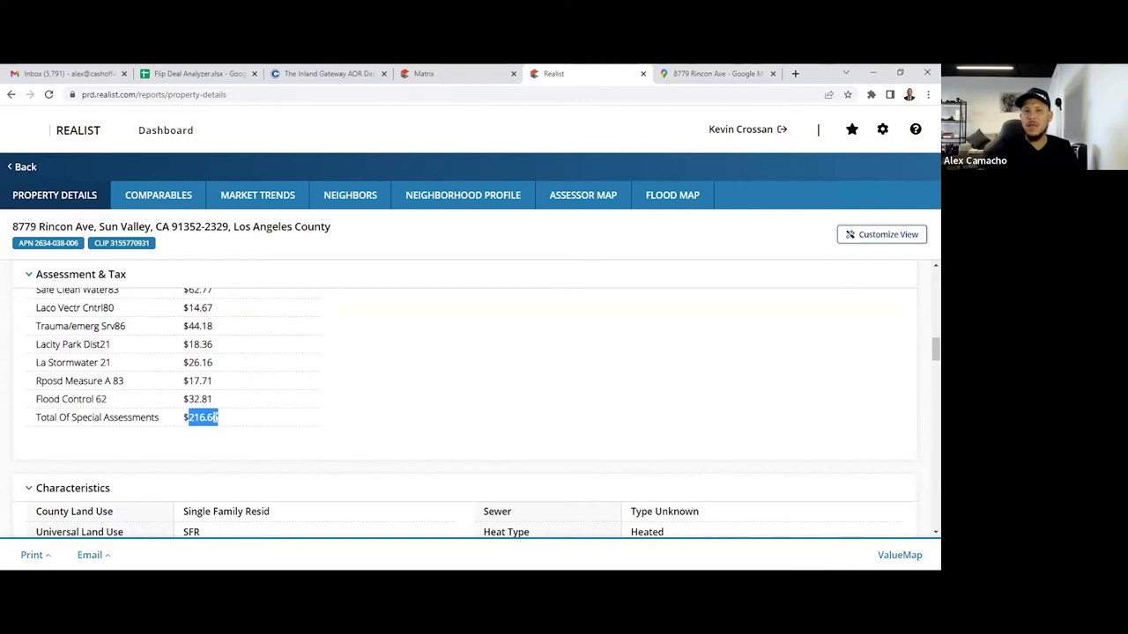
pyautogui.scroll(2, 234, 378)
pyautogui.scroll(-10, 282, 353)
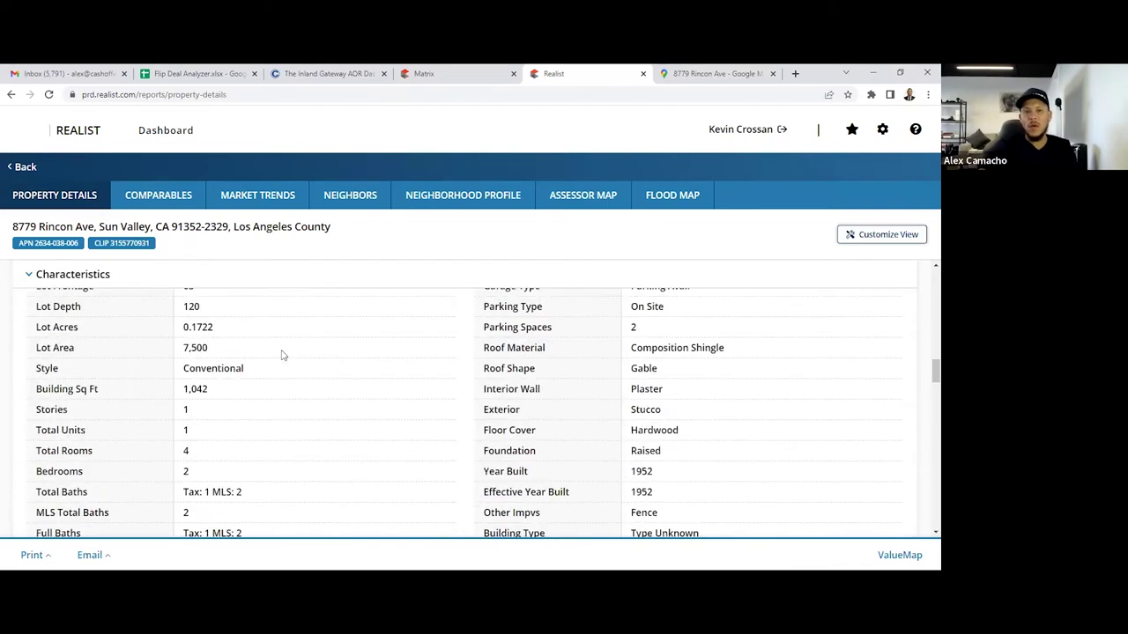
pyautogui.scroll(-10, 285, 405)
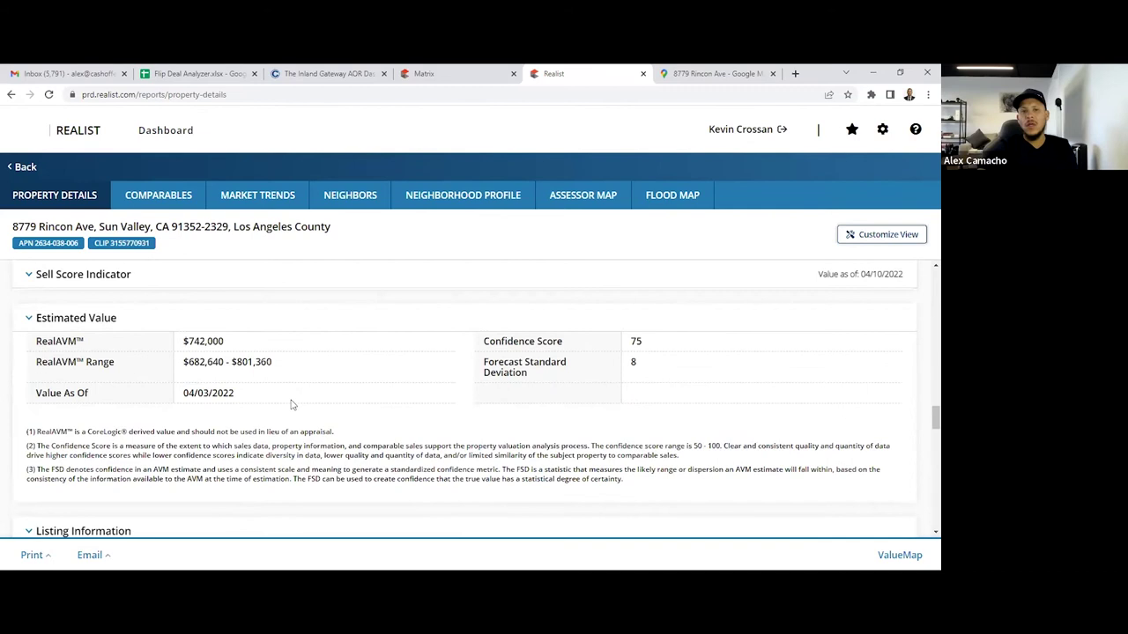
pyautogui.scroll(-5, 294, 398)
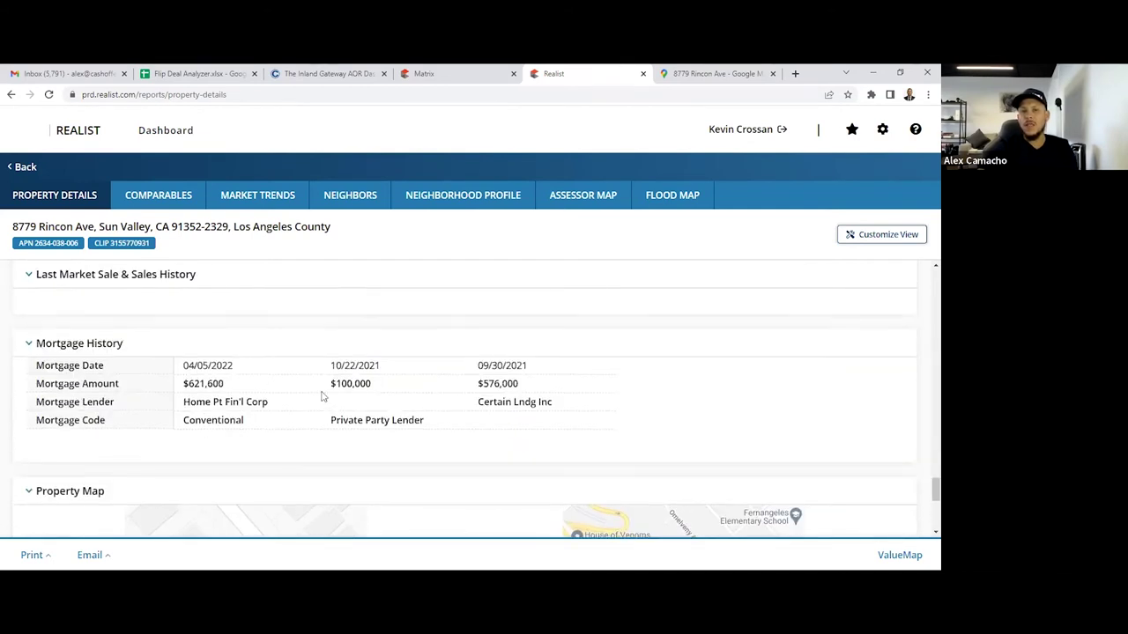
pyautogui.scroll(2, 317, 405)
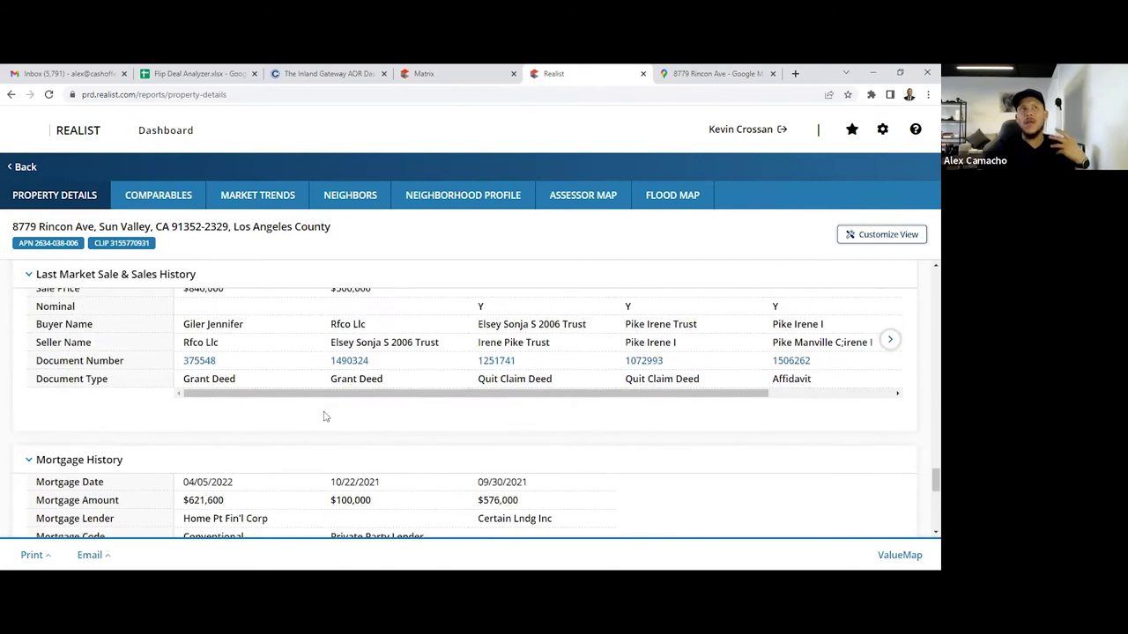
pyautogui.scroll(-2, 323, 417)
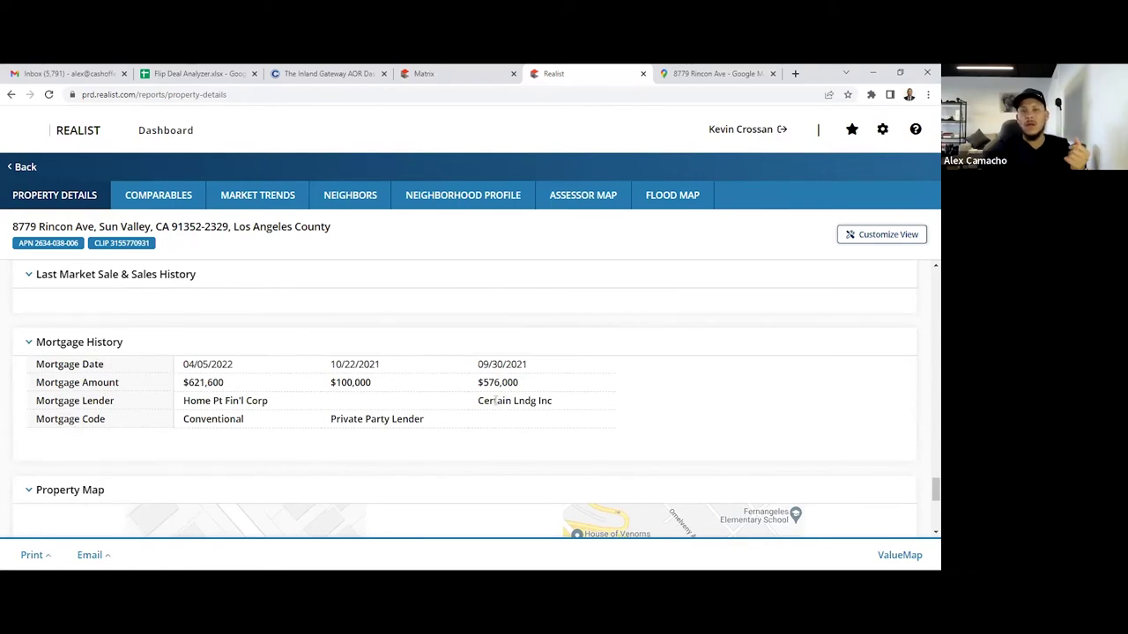
pyautogui.scroll(1, 246, 442)
pyautogui.scroll(5, 246, 441)
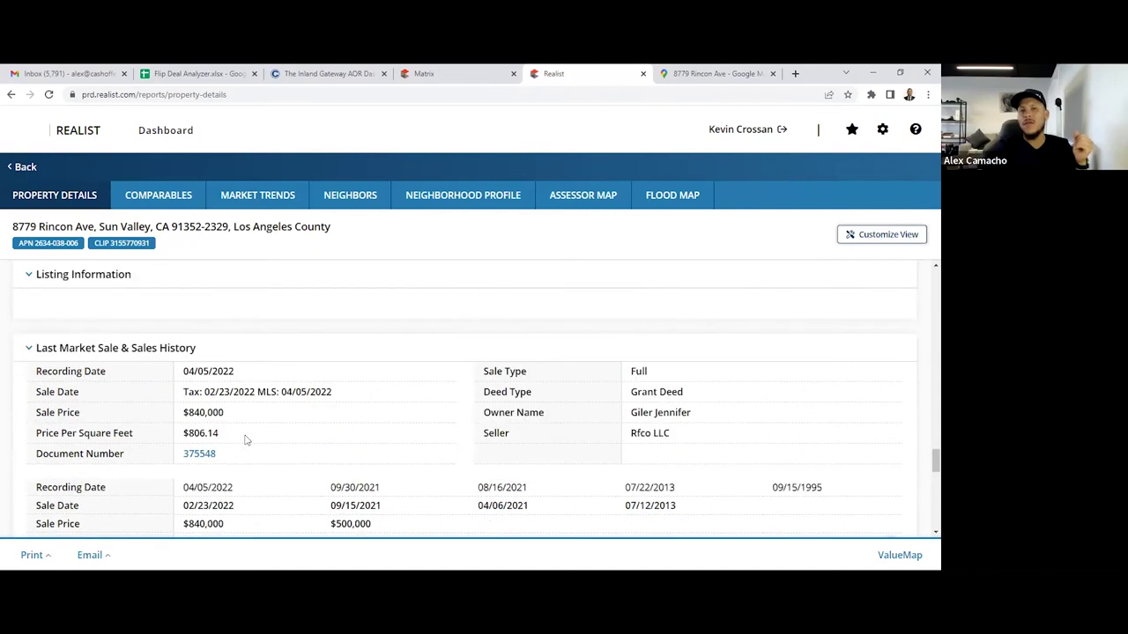
pyautogui.scroll(-3, 246, 442)
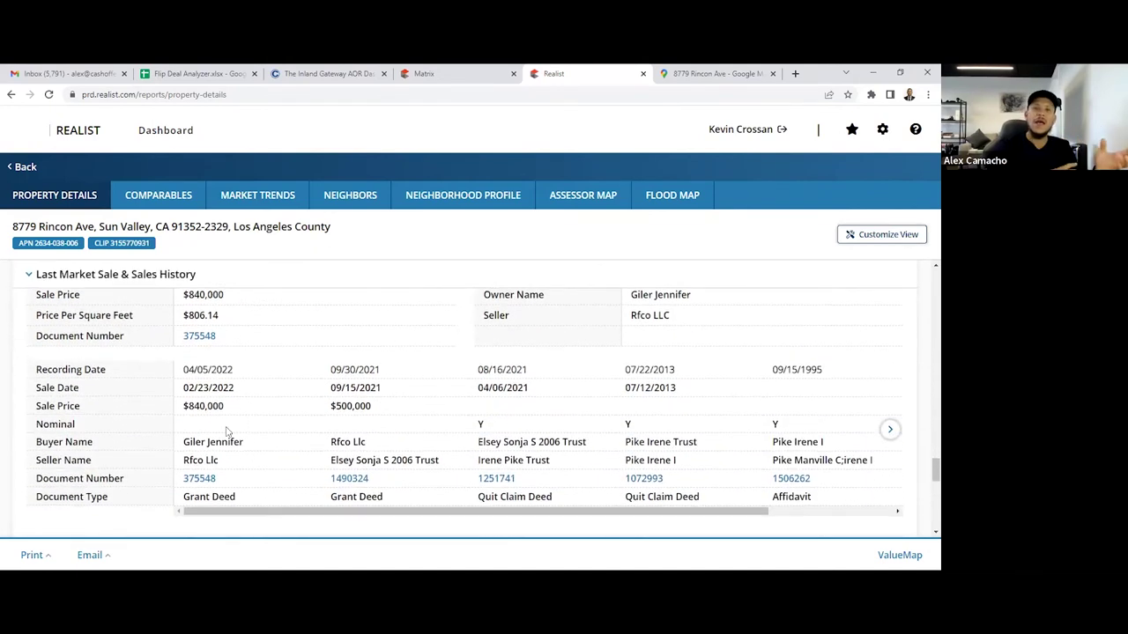
pyautogui.scroll(5, 227, 436)
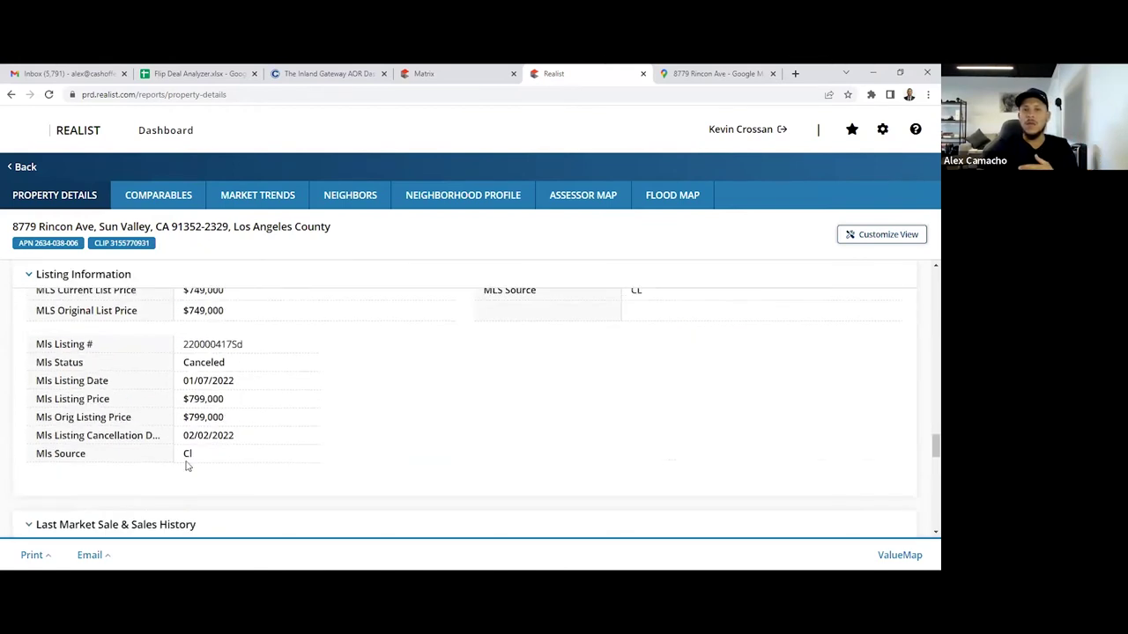
pyautogui.scroll(3, 188, 451)
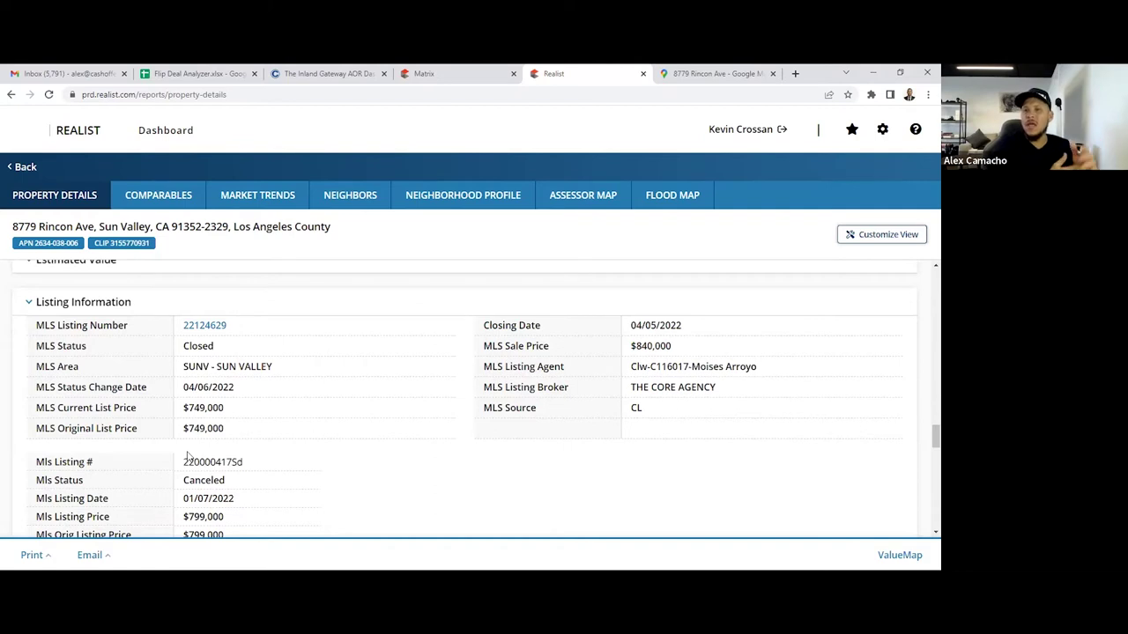
pyautogui.click(470, 70)
pyautogui.click(580, 71)
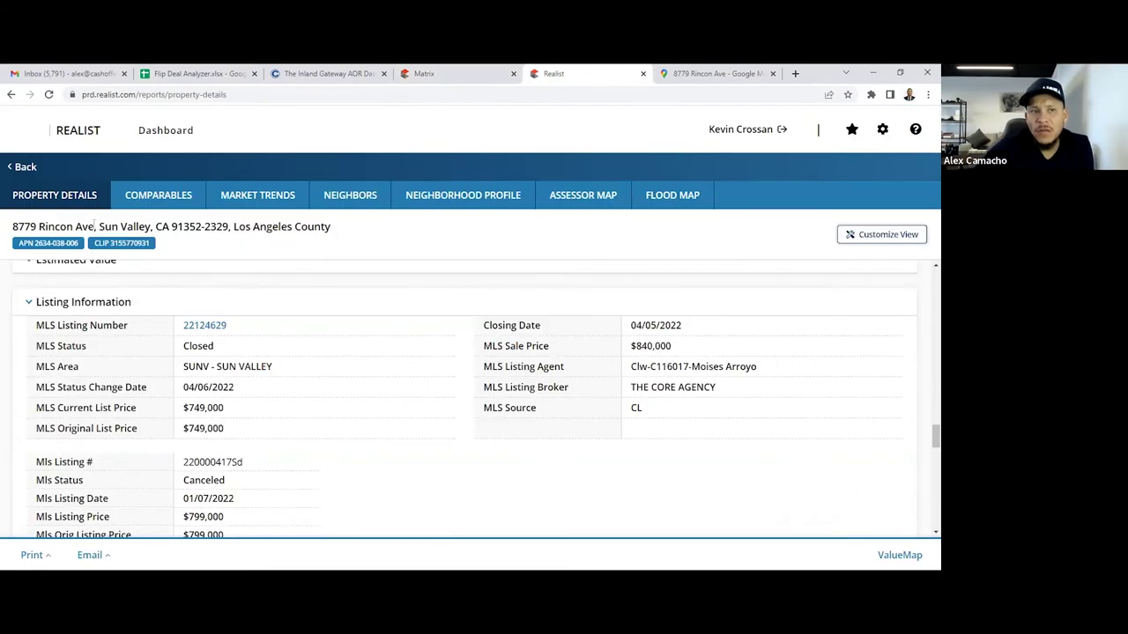
pyautogui.moveTo(94, 226); pyautogui.dragTo(12, 227)
pyautogui.rightClick(17, 233)
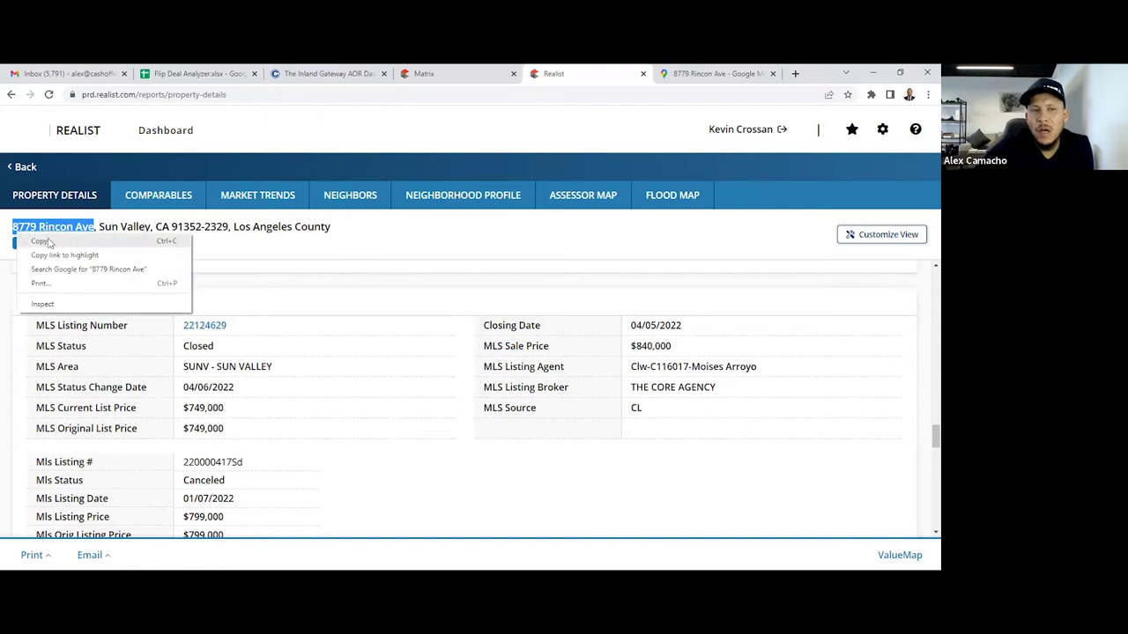
pyautogui.click(48, 242)
pyautogui.click(796, 74)
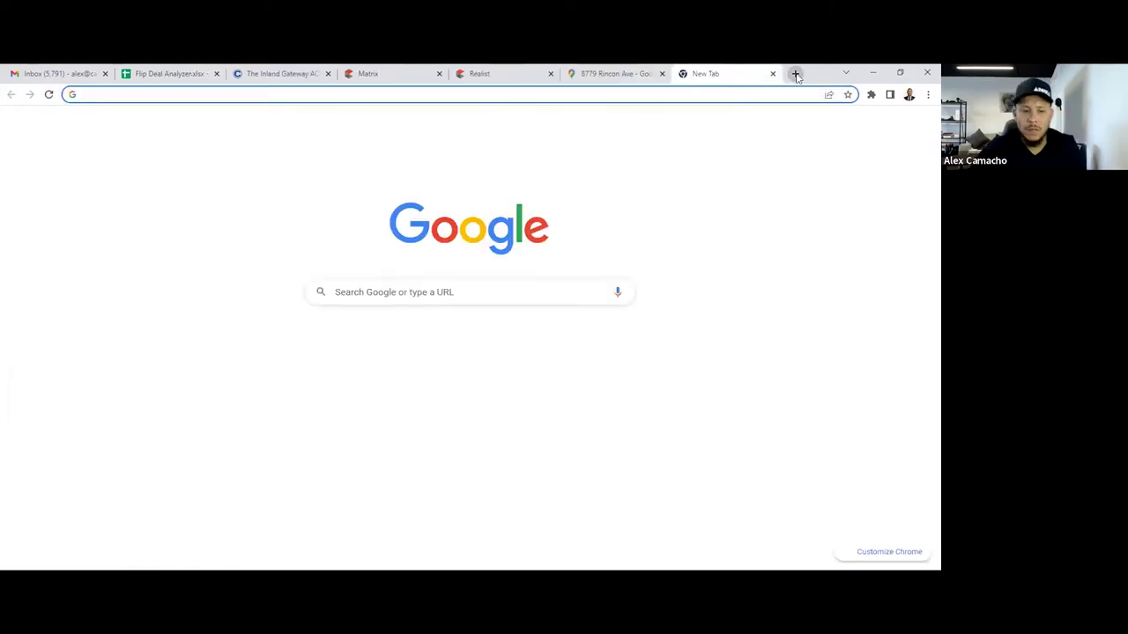
pyautogui.write('lad')
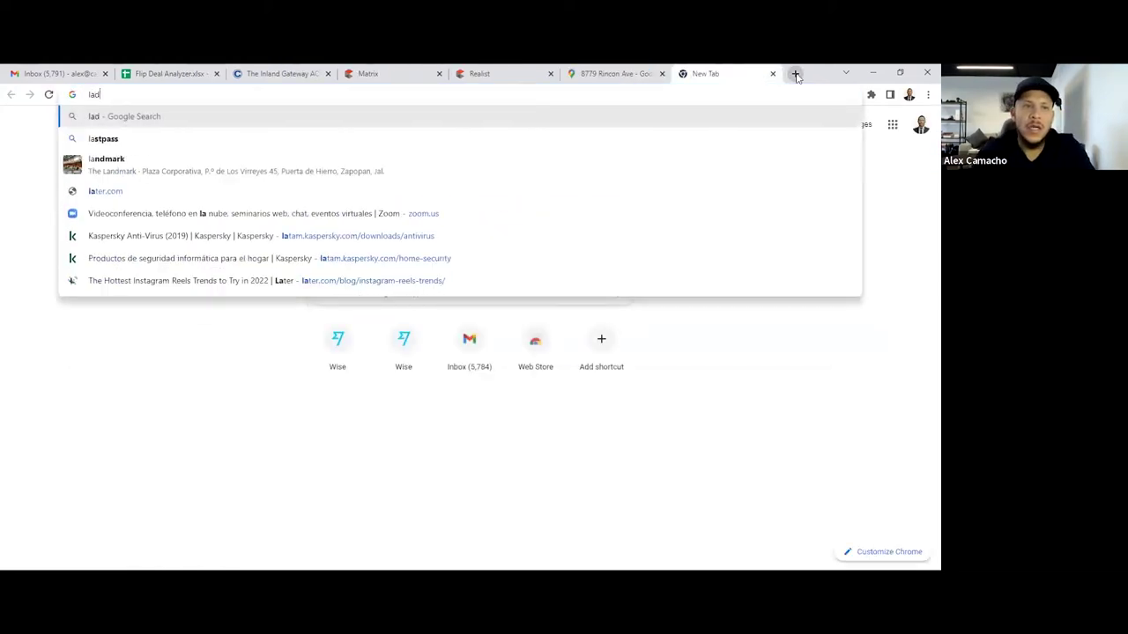
pyautogui.write('o')
pyautogui.press('BackSpace')
pyautogui.press('BackSpace')
pyautogui.write('dbs')
pyautogui.press('Return')
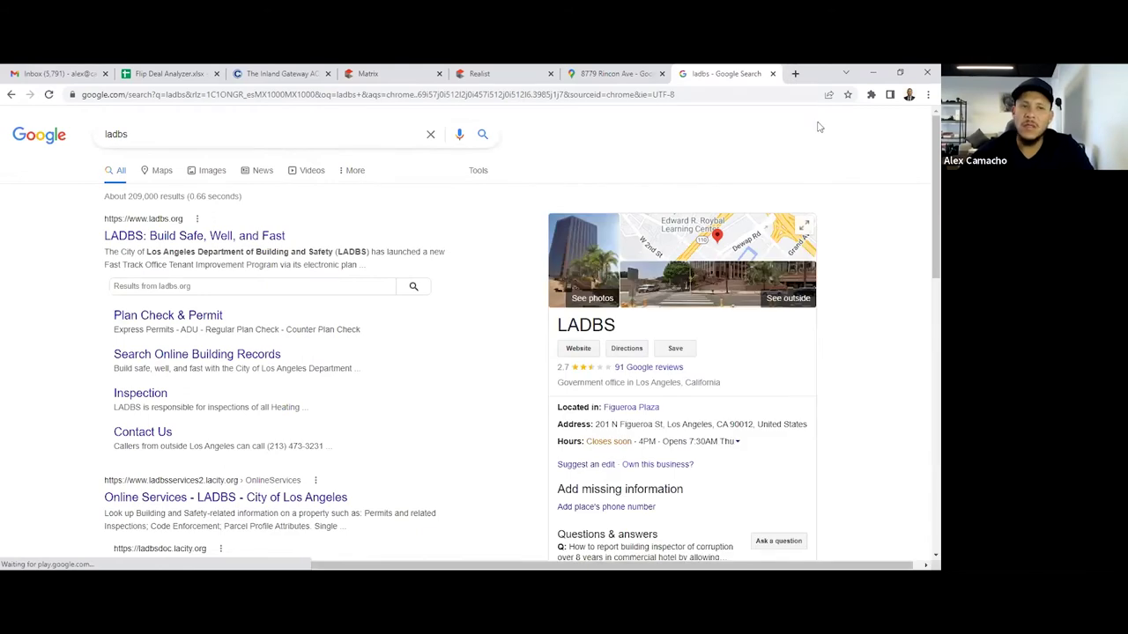
pyautogui.click(251, 236)
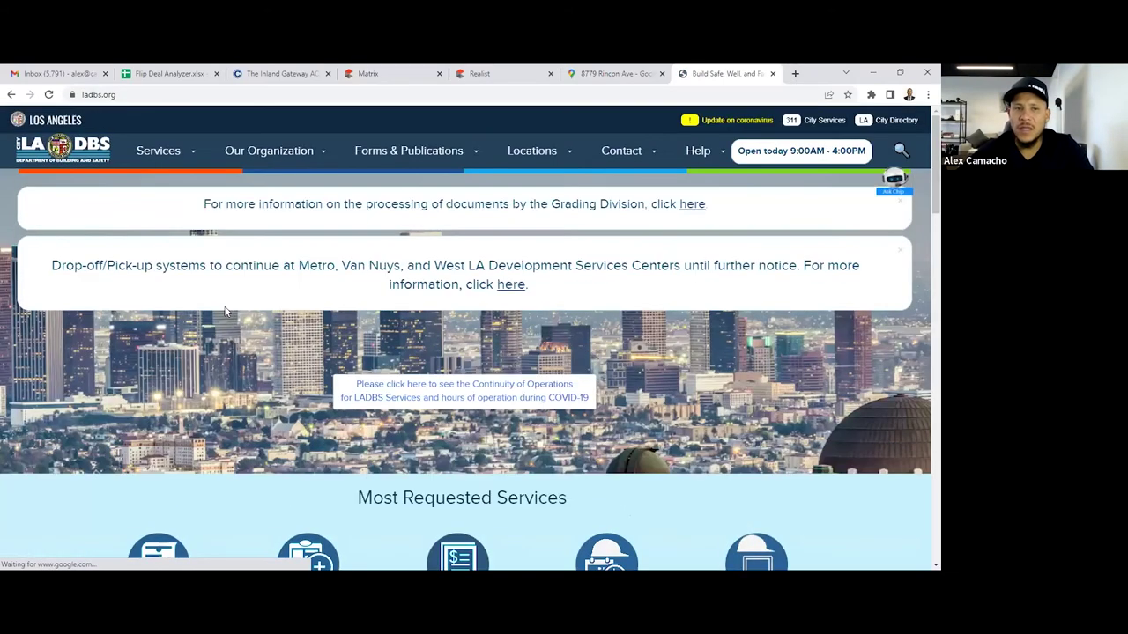
# Go to Permit & Inspection Report (Property Activity Report) from the LADBS Services menu
pyautogui.click(169, 151)
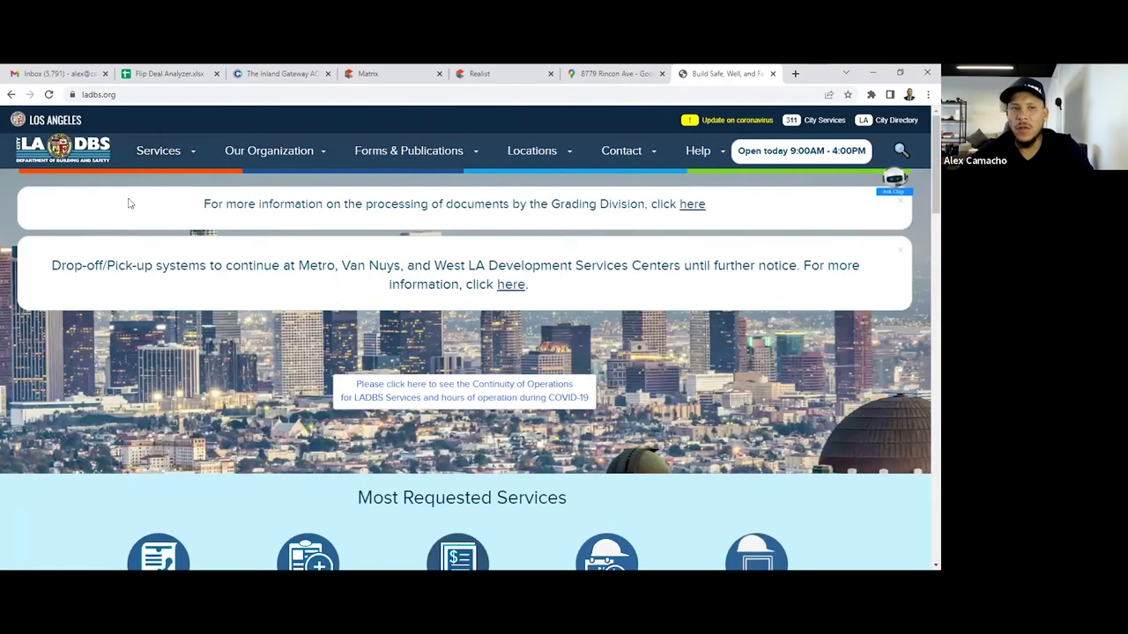
pyautogui.click(176, 153)
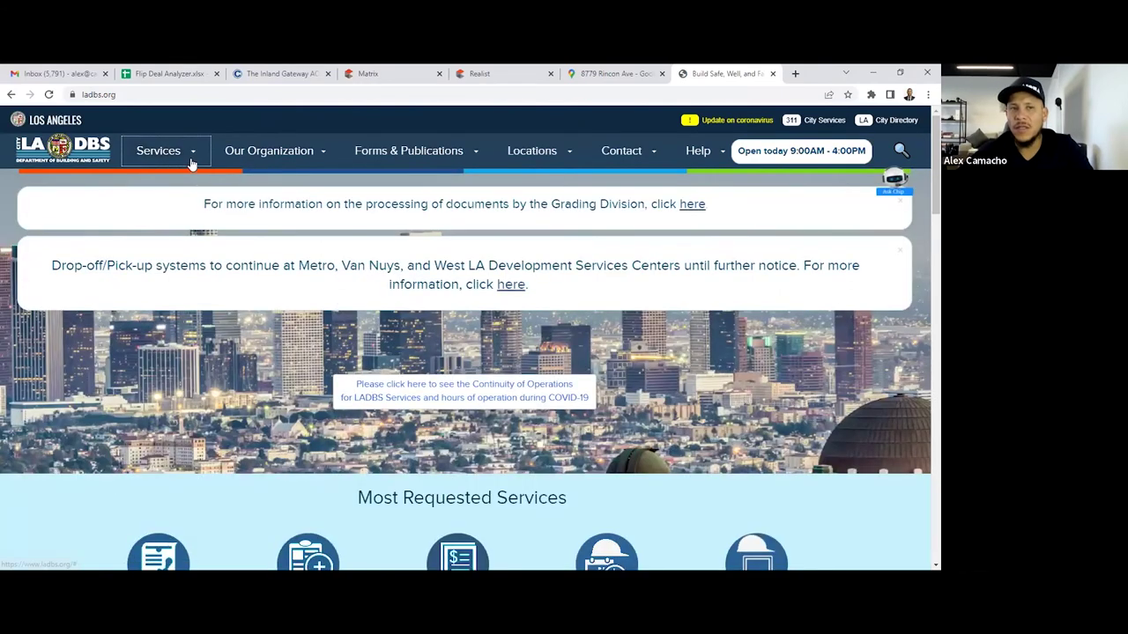
pyautogui.click(191, 156)
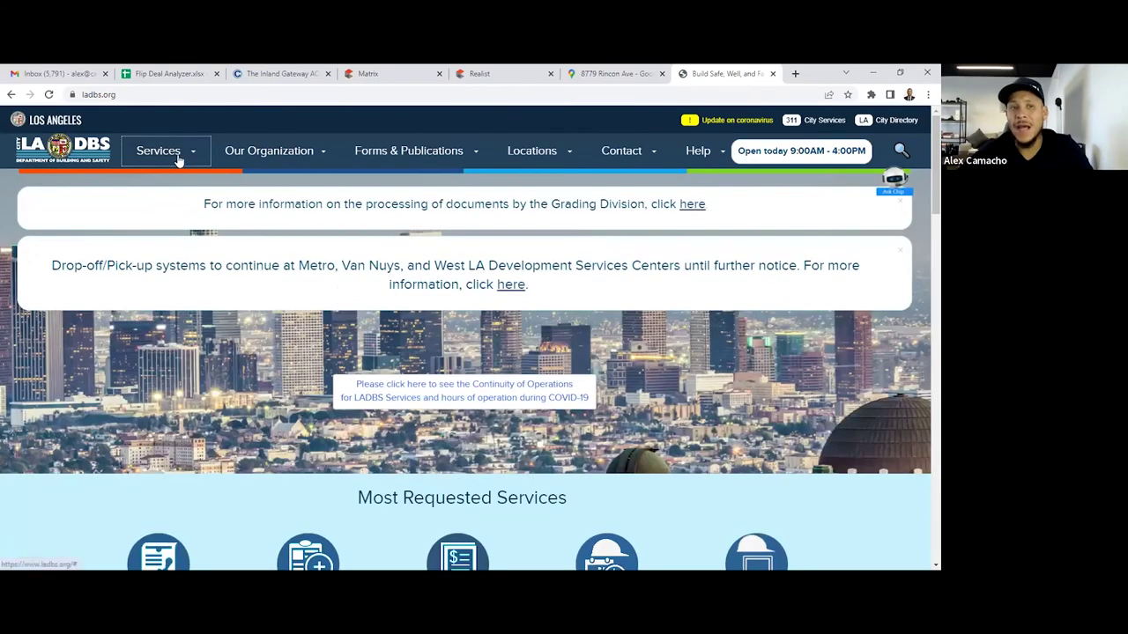
pyautogui.click(177, 155)
pyautogui.click(86, 471)
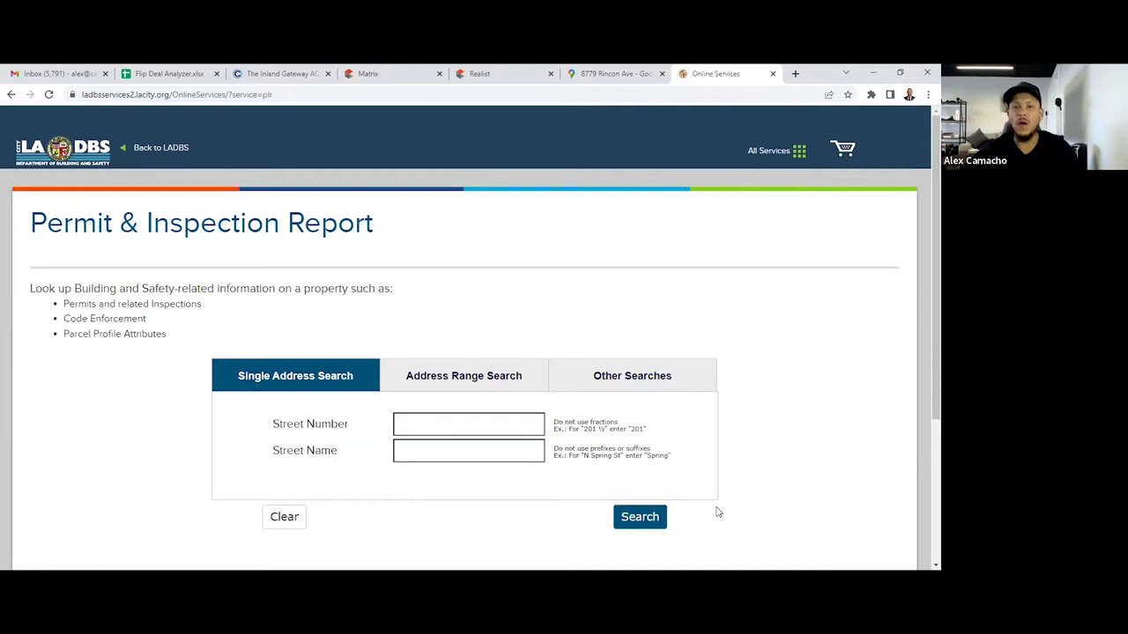
pyautogui.click(485, 432)
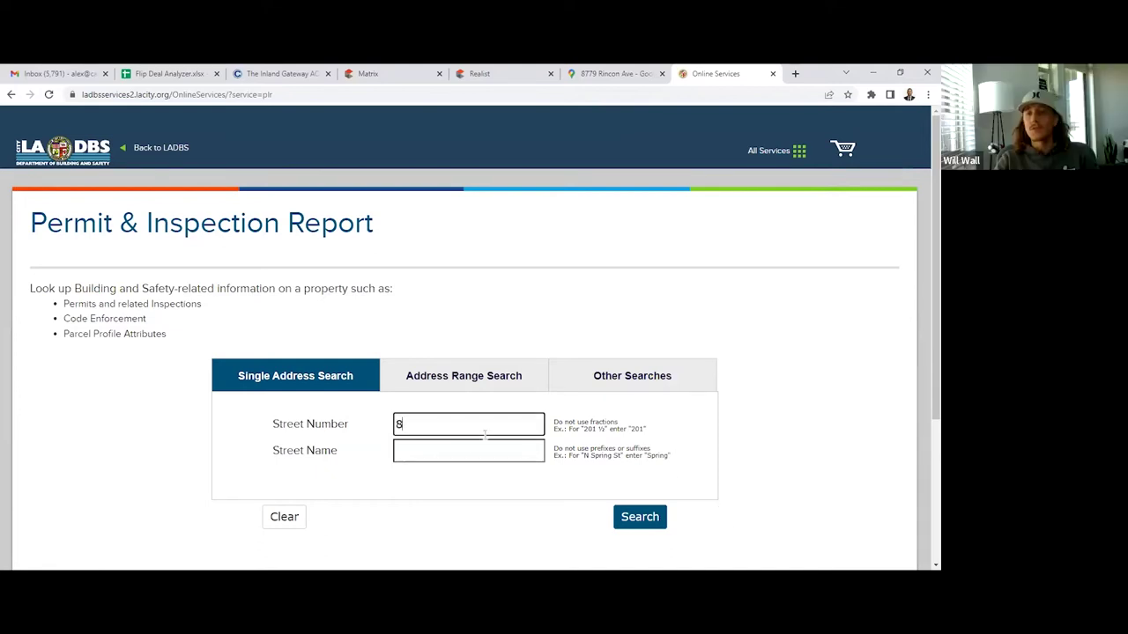
pyautogui.press('Tab')
pyautogui.write('rincon')
pyautogui.press('Return')
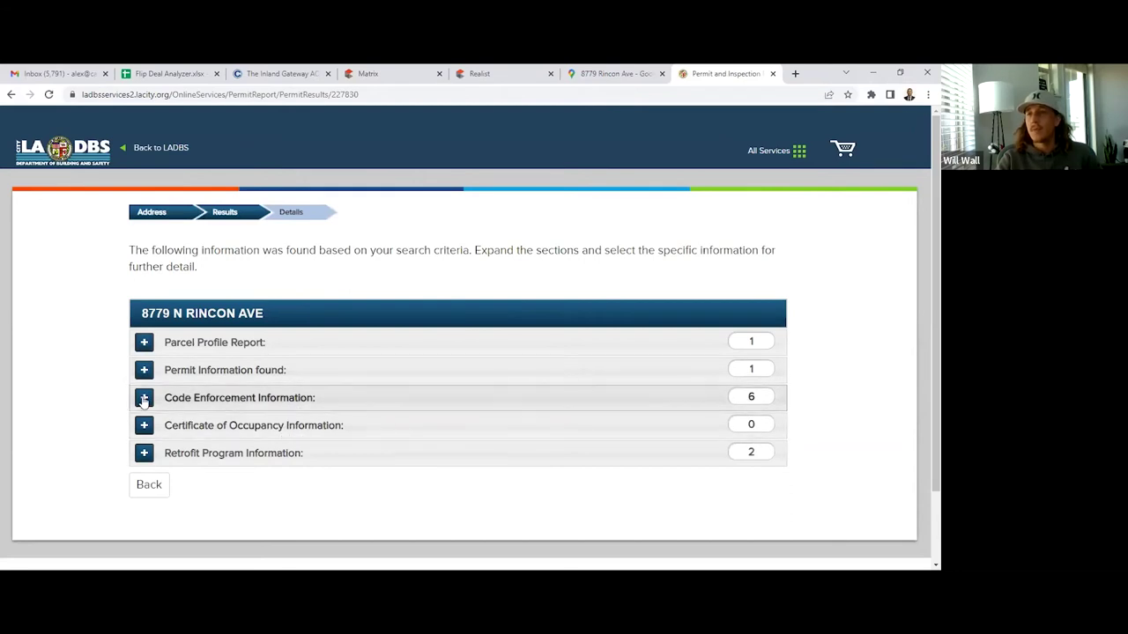
pyautogui.click(314, 398)
pyautogui.scroll(-2, 170, 366)
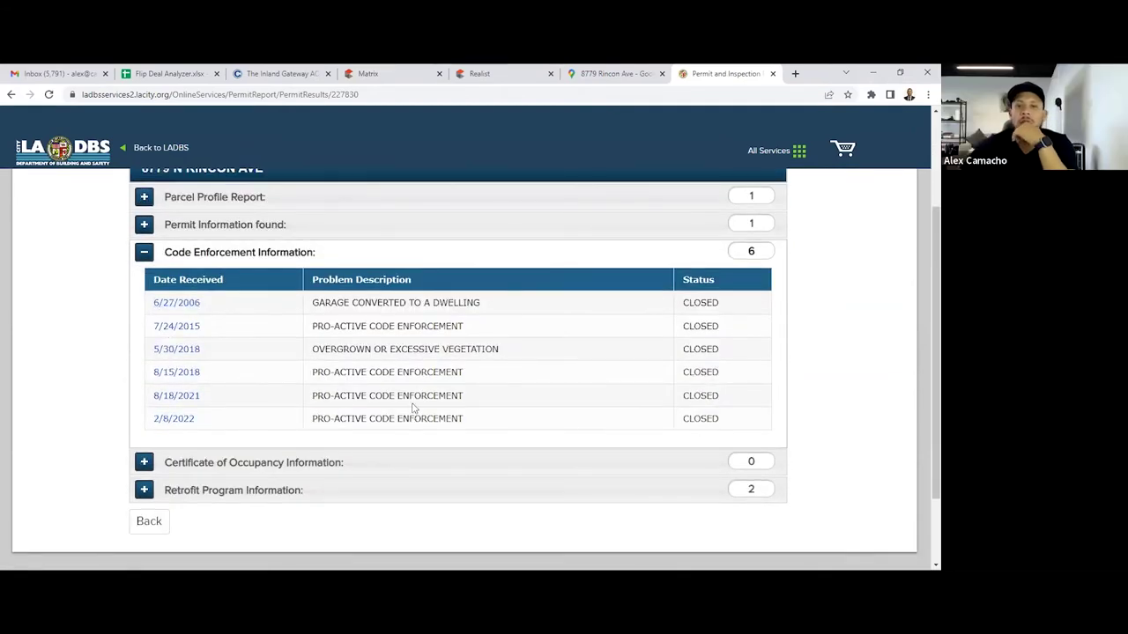
pyautogui.scroll(2, 381, 305)
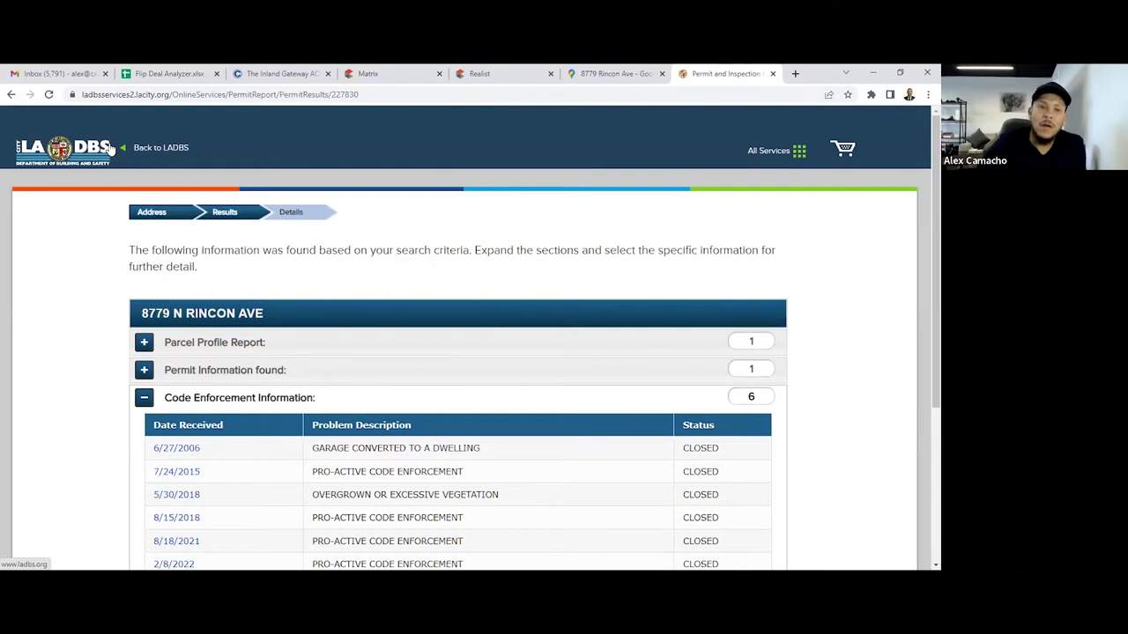
pyautogui.click(220, 370)
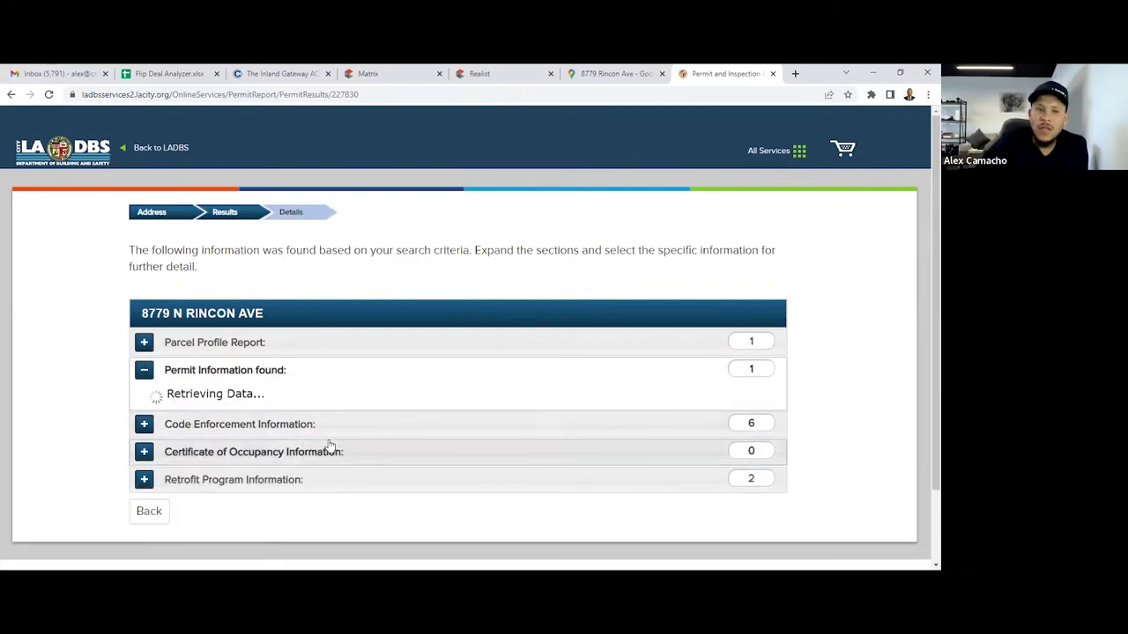
pyautogui.click(182, 396)
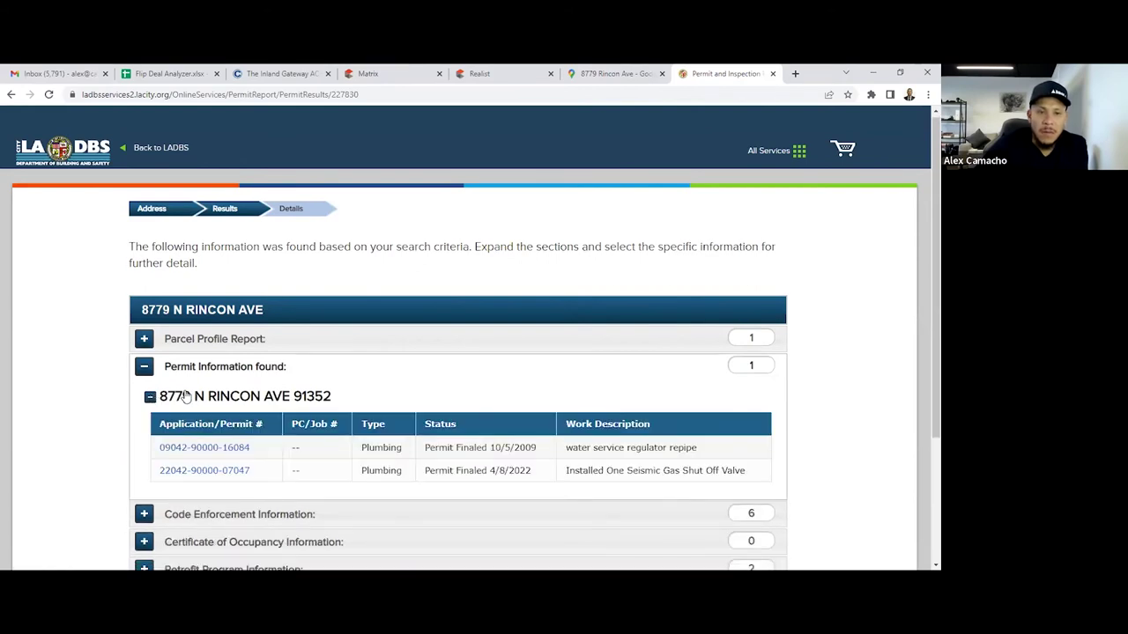
pyautogui.scroll(-3, 229, 397)
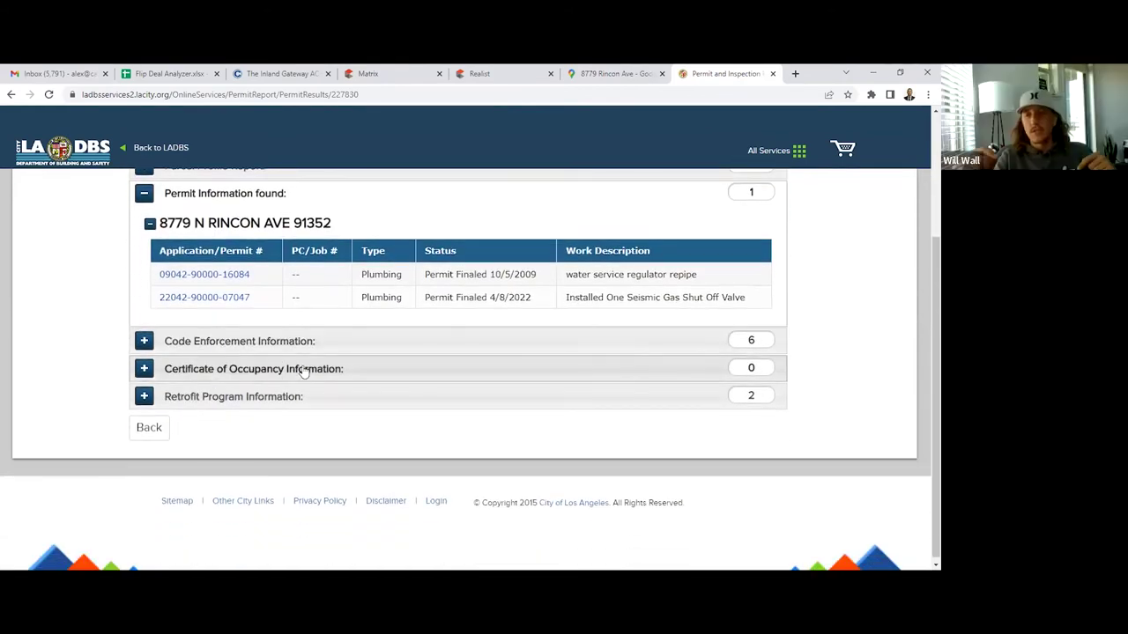
# Review the code enforcement cases, including the closed GARAGE CONVERTED TO A DWELLING case
pyautogui.click(145, 343)
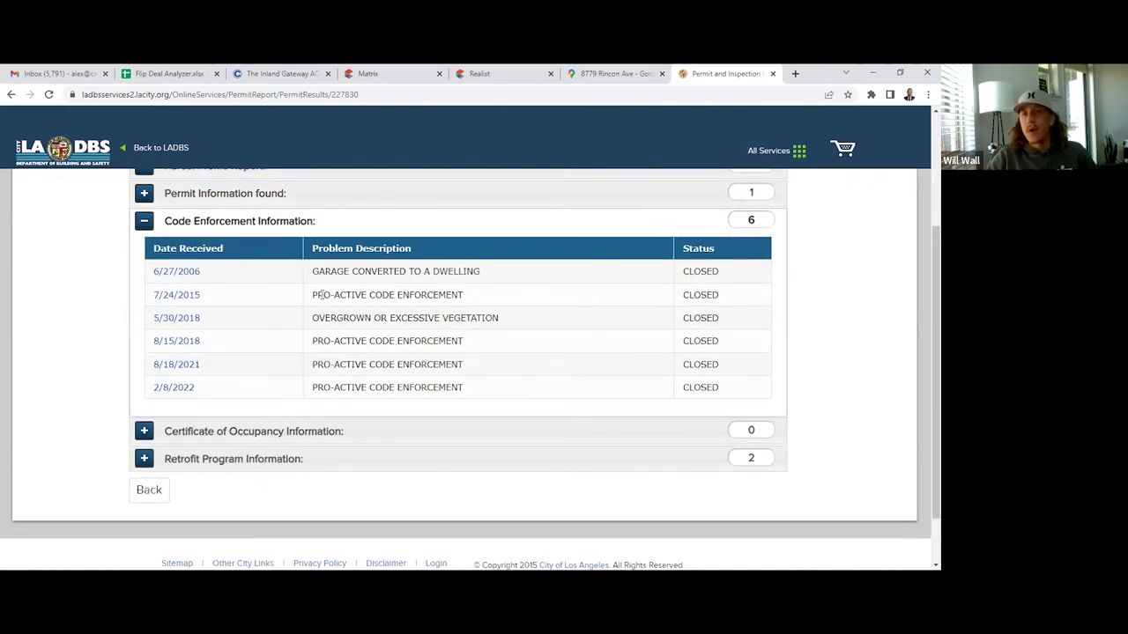
pyautogui.scroll(2, 322, 296)
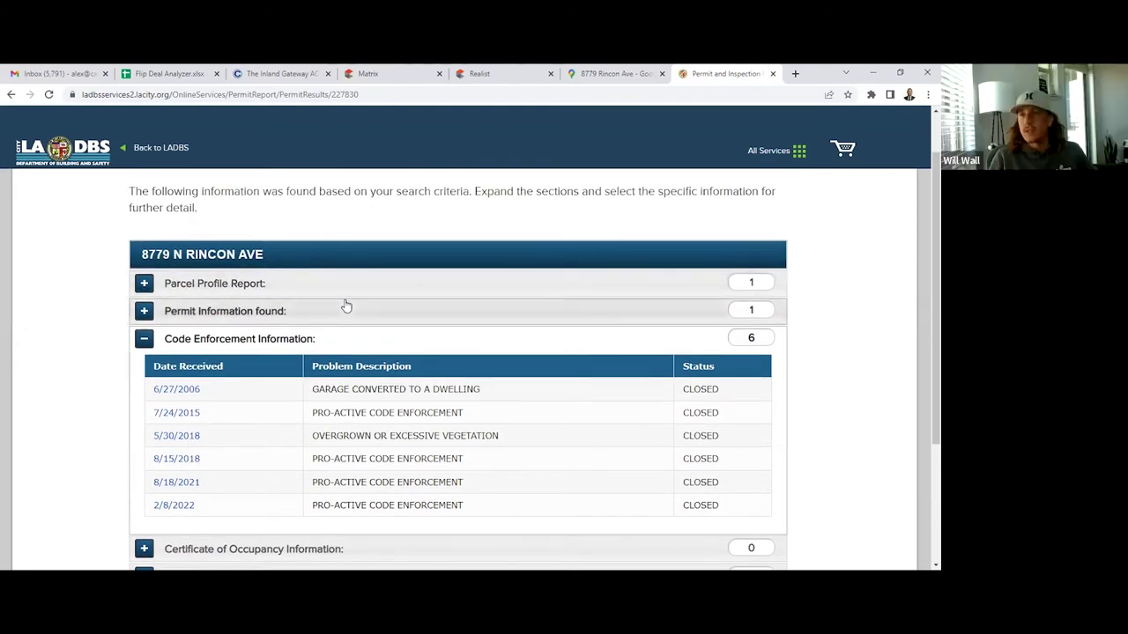
pyautogui.scroll(-2, 345, 304)
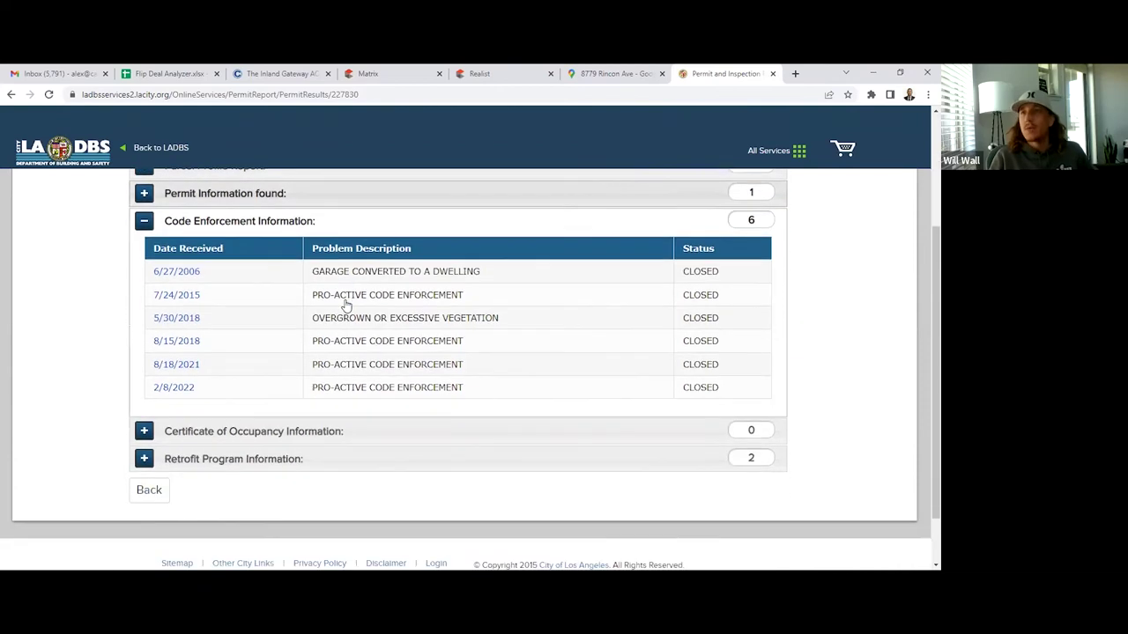
pyautogui.tripleClick(350, 273)
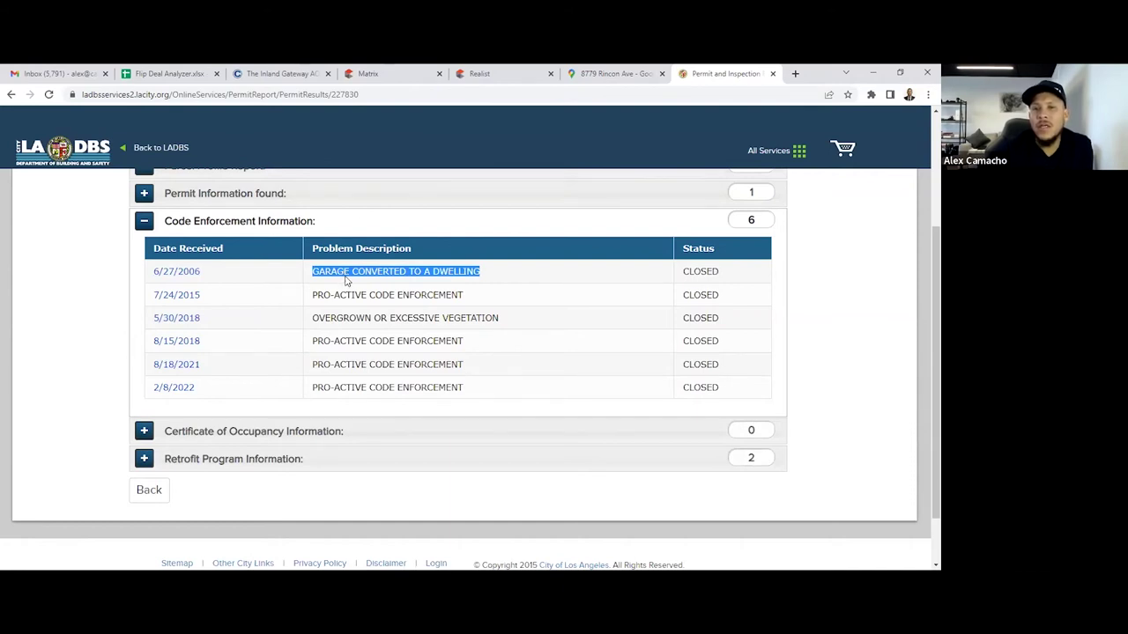
pyautogui.doubleClick(699, 271)
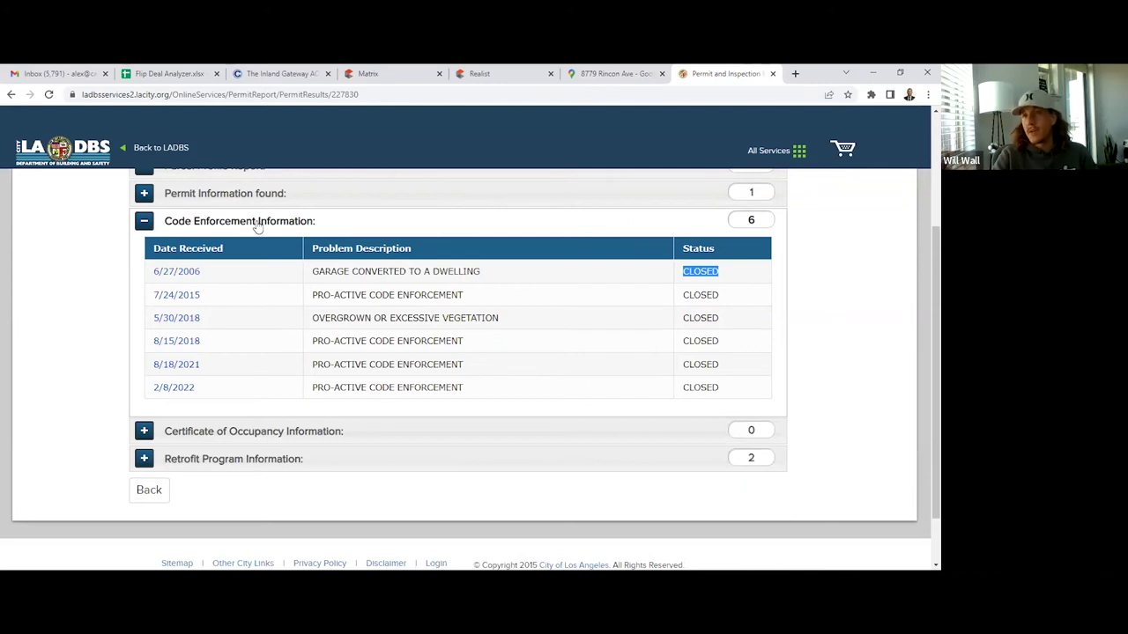
pyautogui.scroll(1, 195, 241)
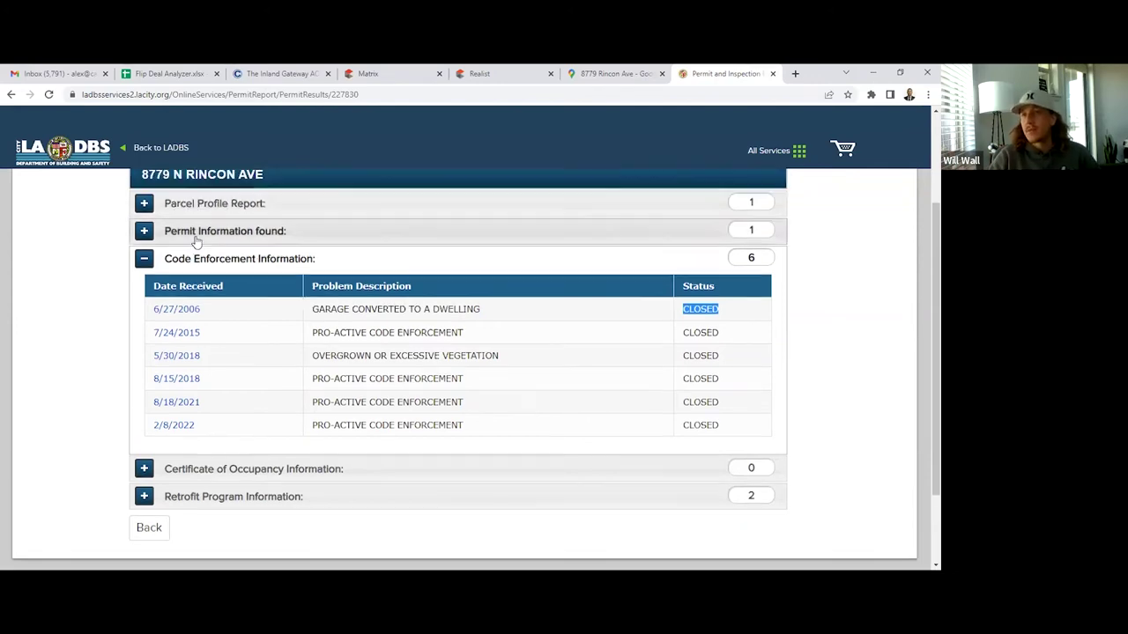
# Reopen Permit Information, then return to the Matrix comps listings
pyautogui.click(185, 251)
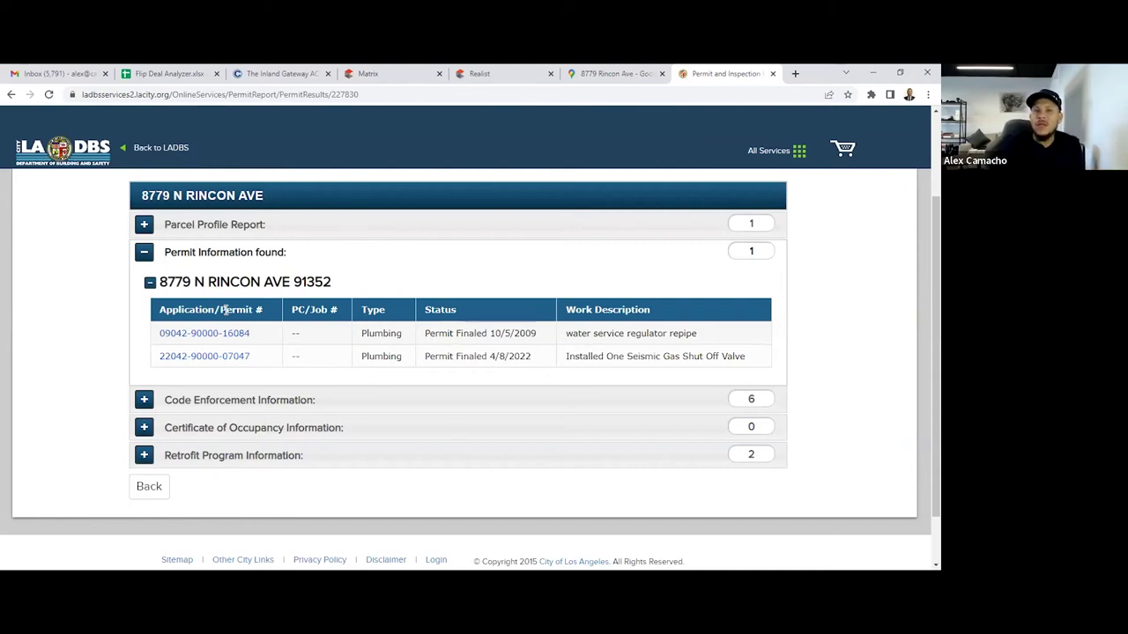
pyautogui.click(387, 73)
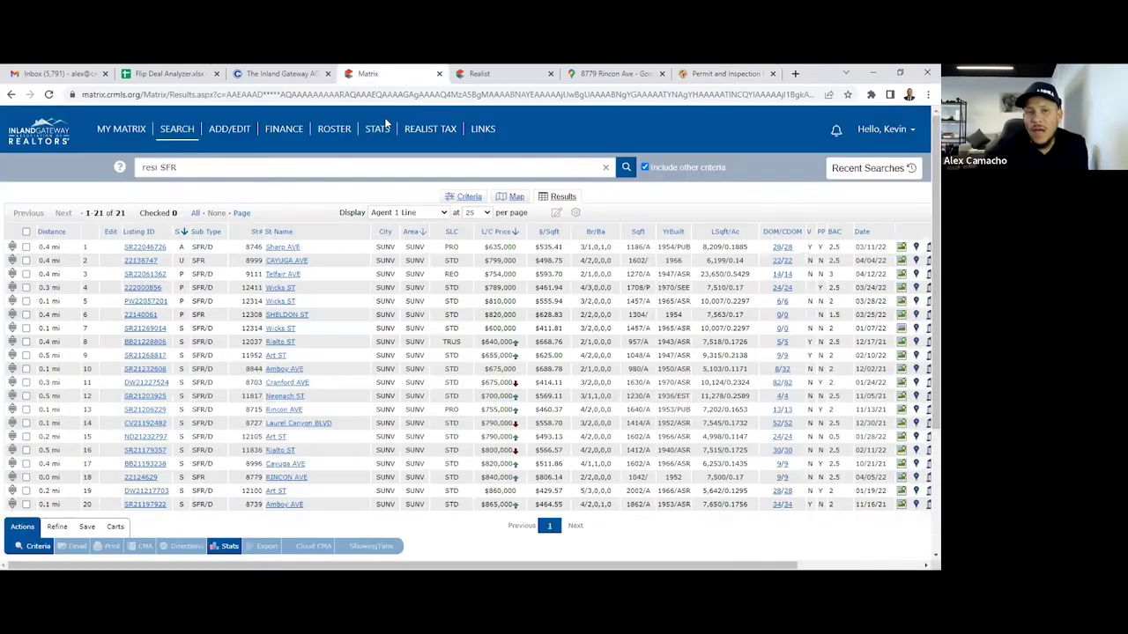
pyautogui.rightClick(127, 131)
pyautogui.click(166, 136)
pyautogui.click(423, 74)
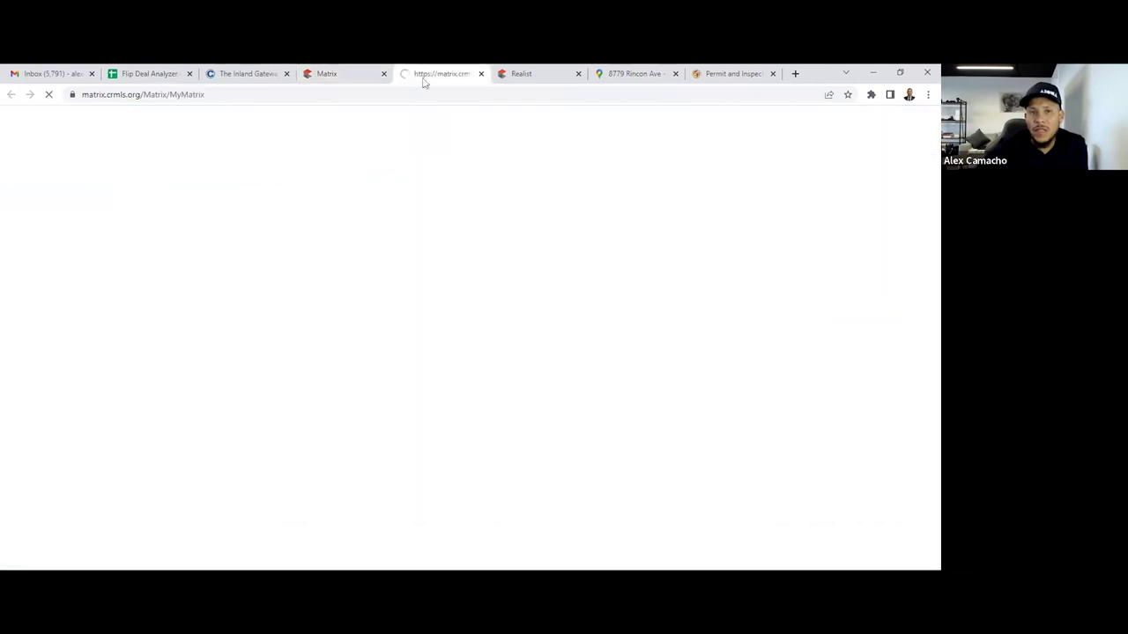
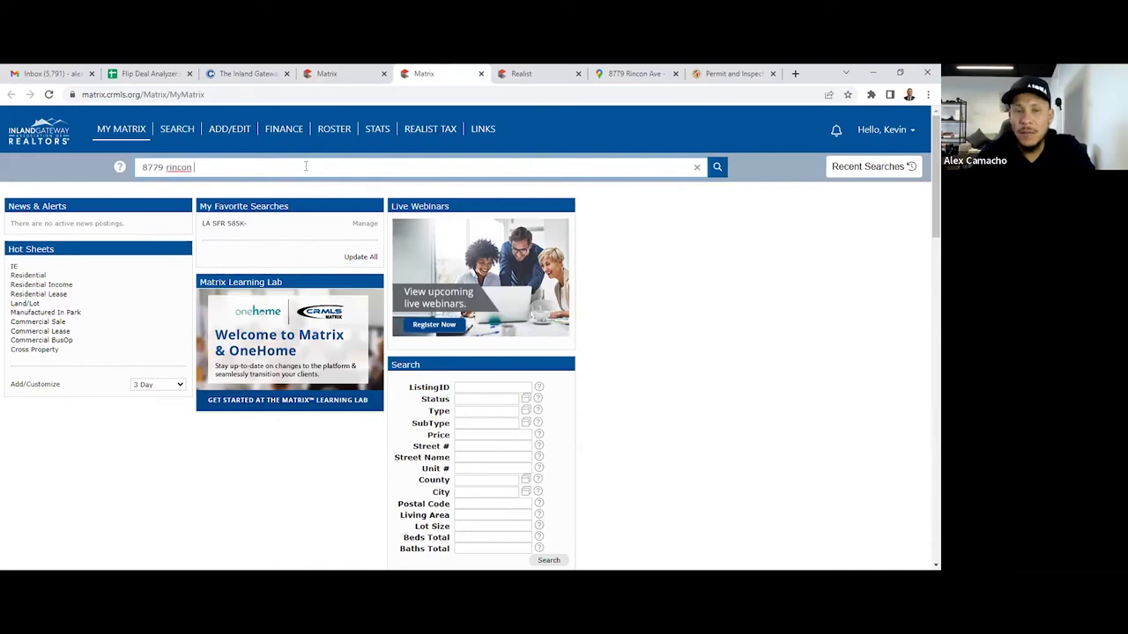
pyautogui.press('Return')
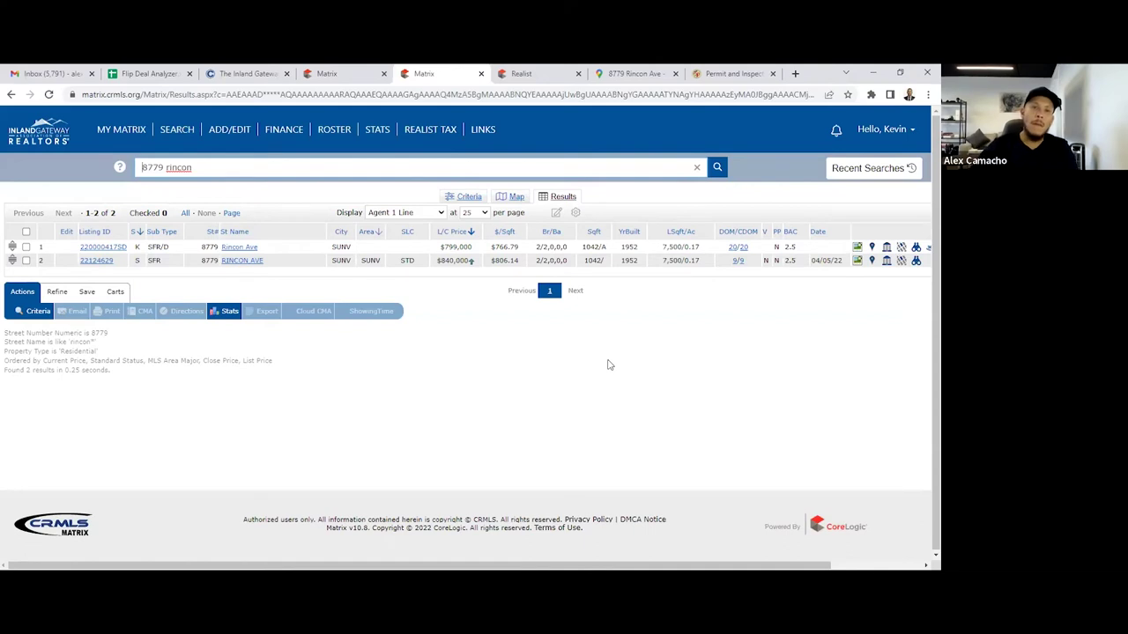
pyautogui.click(520, 76)
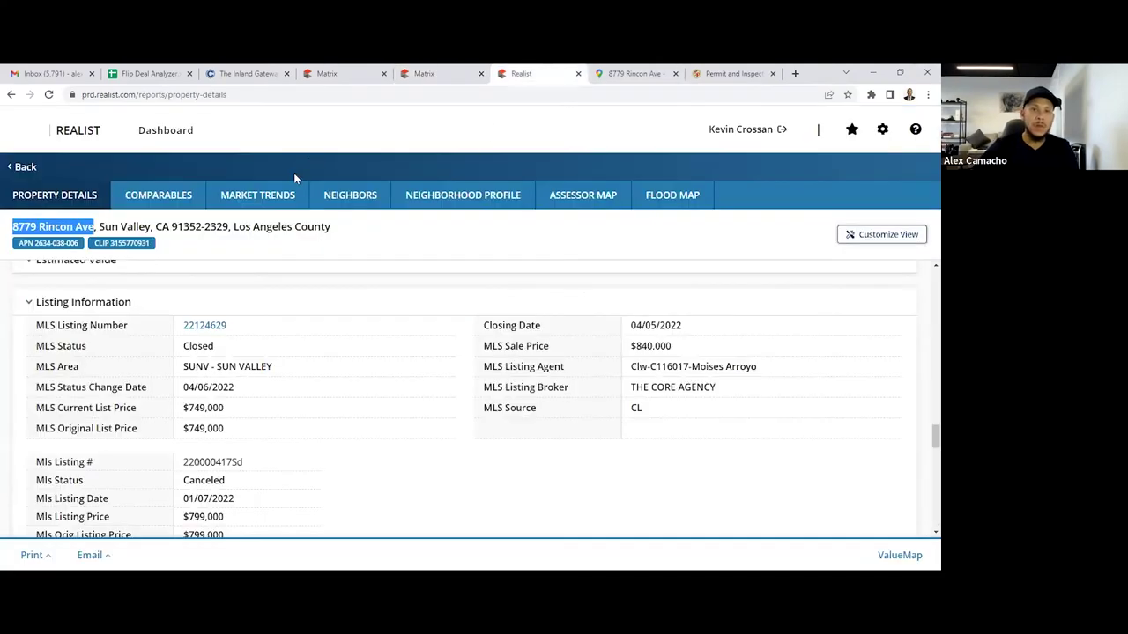
pyautogui.click(401, 72)
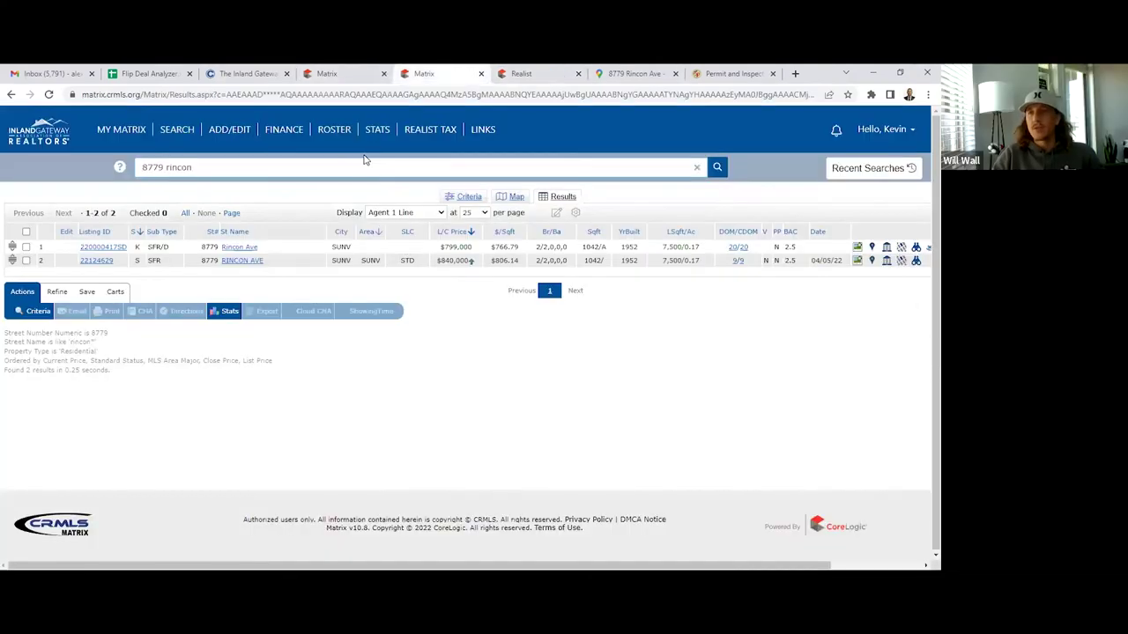
pyautogui.click(352, 73)
pyautogui.scroll(-2, 524, 460)
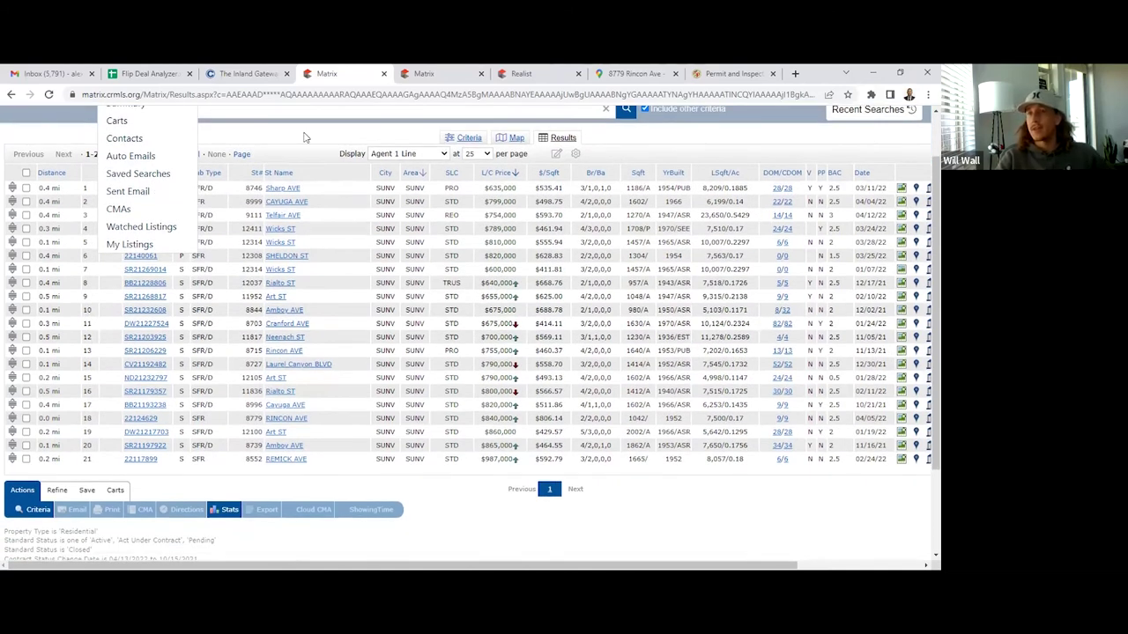
pyautogui.scroll(-2, 52, 176)
pyautogui.scroll(2, 176, 220)
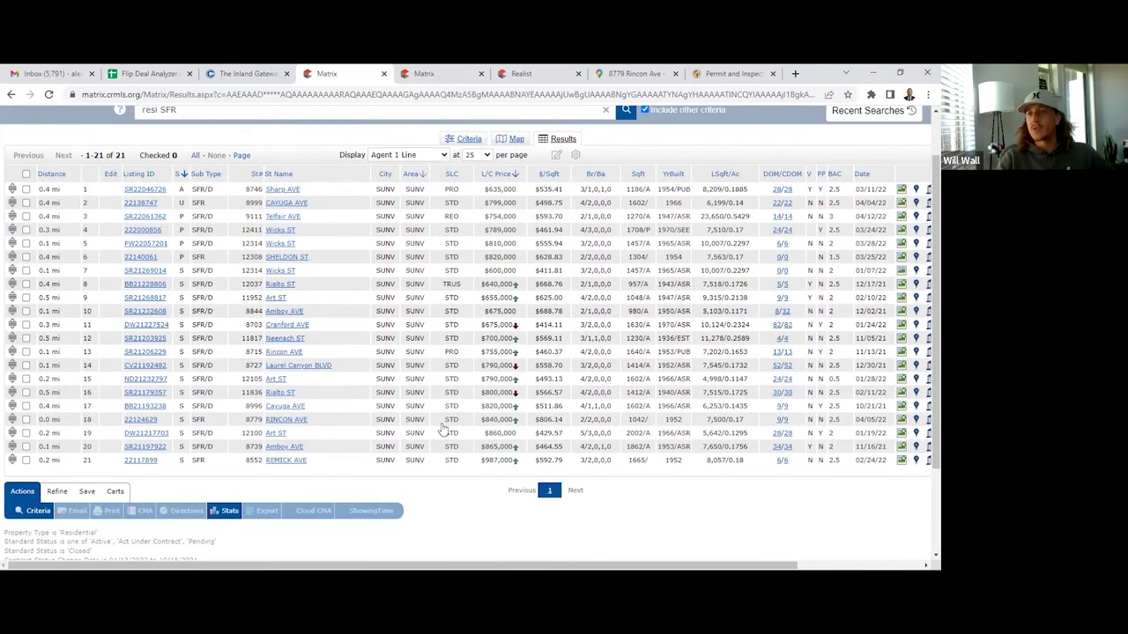
pyautogui.scroll(2, 386, 407)
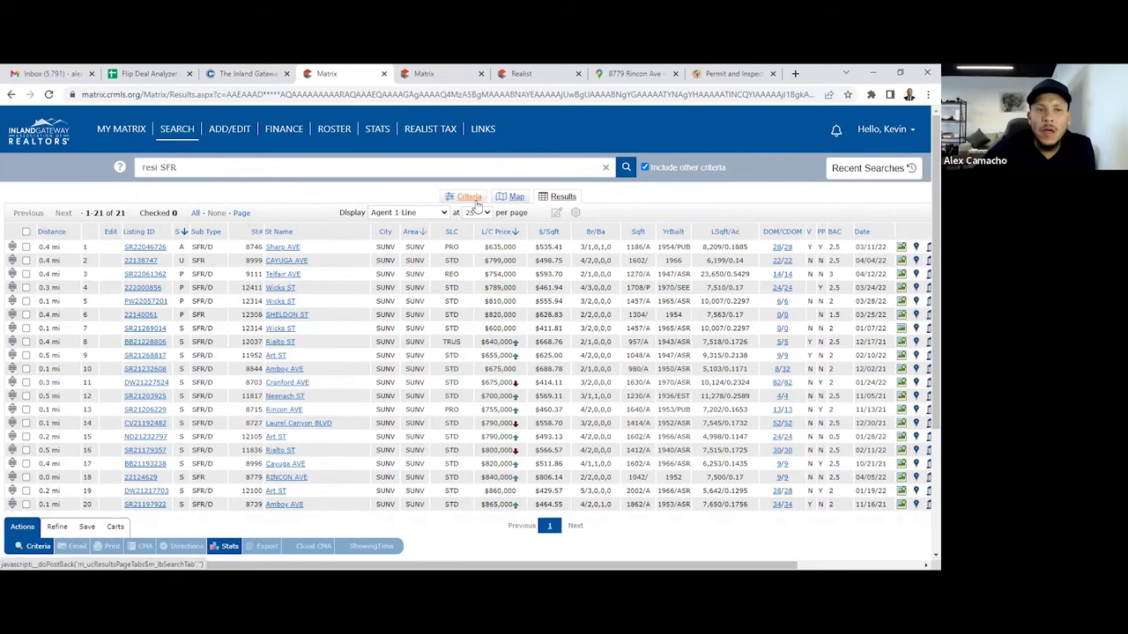
# Review the comps criteria (0.5-mile radius, Closed 0-180 days), then show the 21 matches
pyautogui.click(469, 197)
pyautogui.scroll(-1, 310, 314)
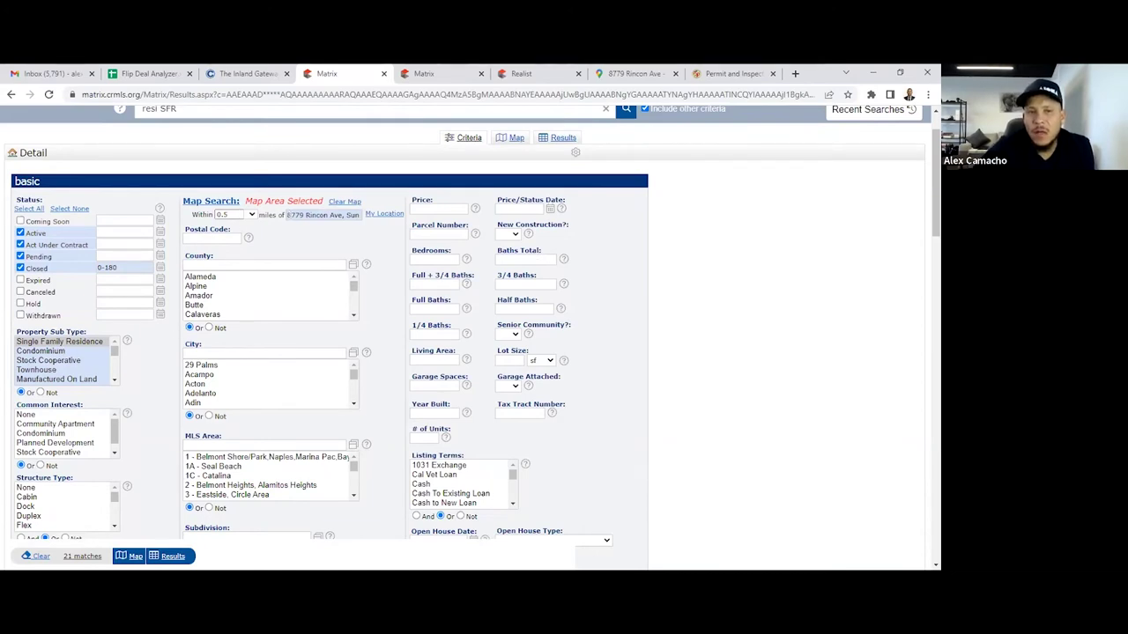
pyautogui.scroll(-1, 458, 344)
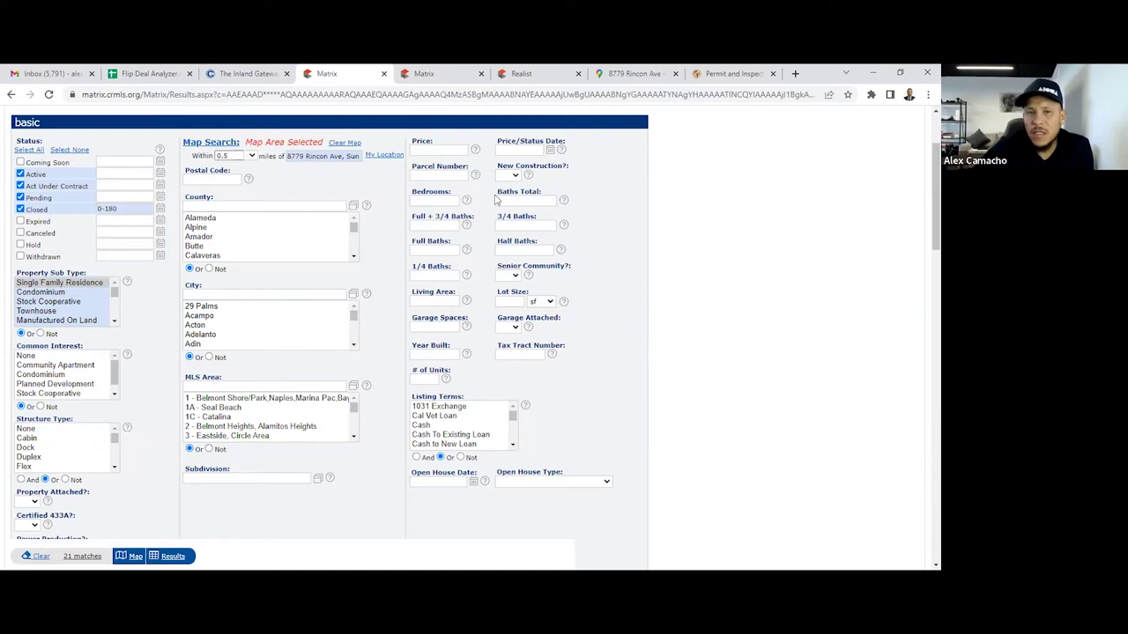
pyautogui.scroll(2, 491, 251)
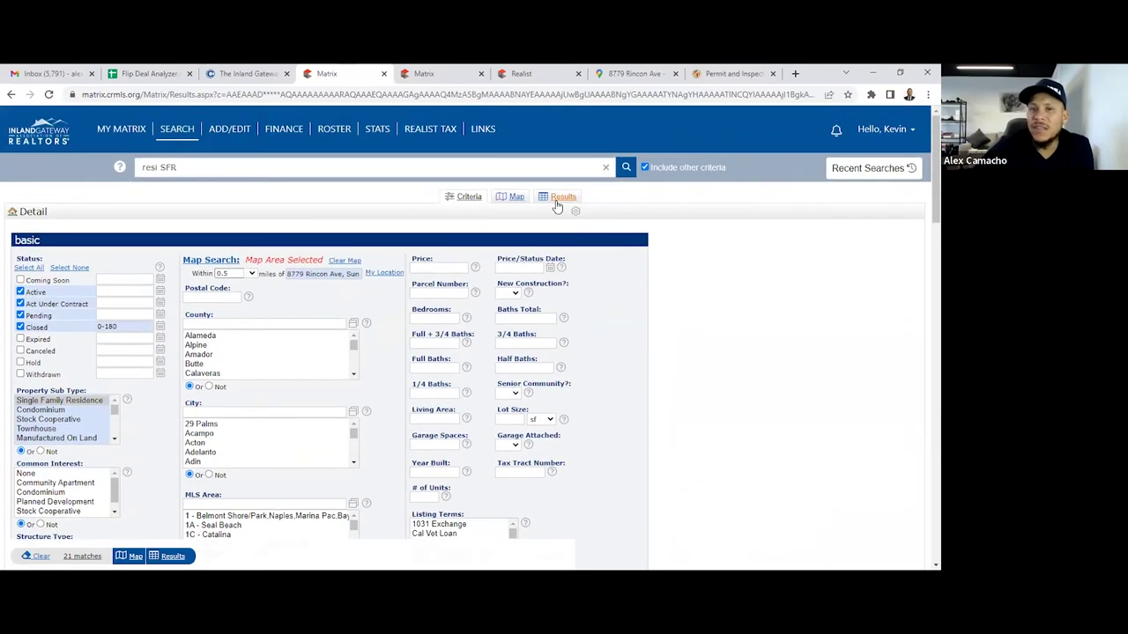
pyautogui.click(557, 201)
# Scan the 21 comps priced $600,000 to $987,000, then zoom in via Chrome's menu
pyautogui.scroll(-1, 469, 297)
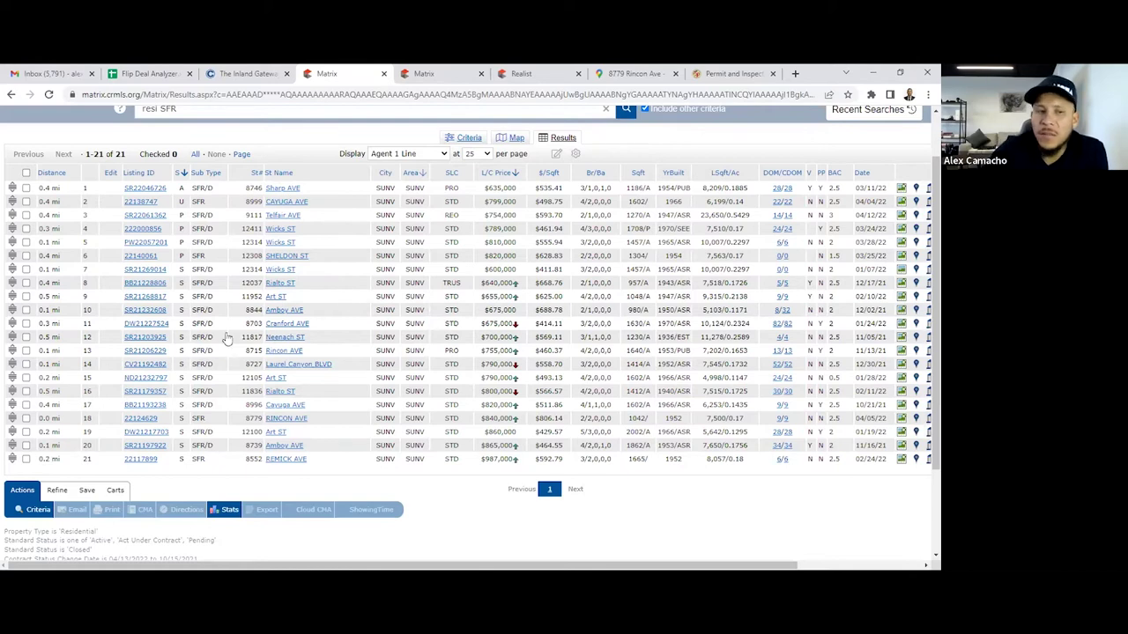
pyautogui.scroll(-2, 221, 348)
pyautogui.scroll(3, 220, 348)
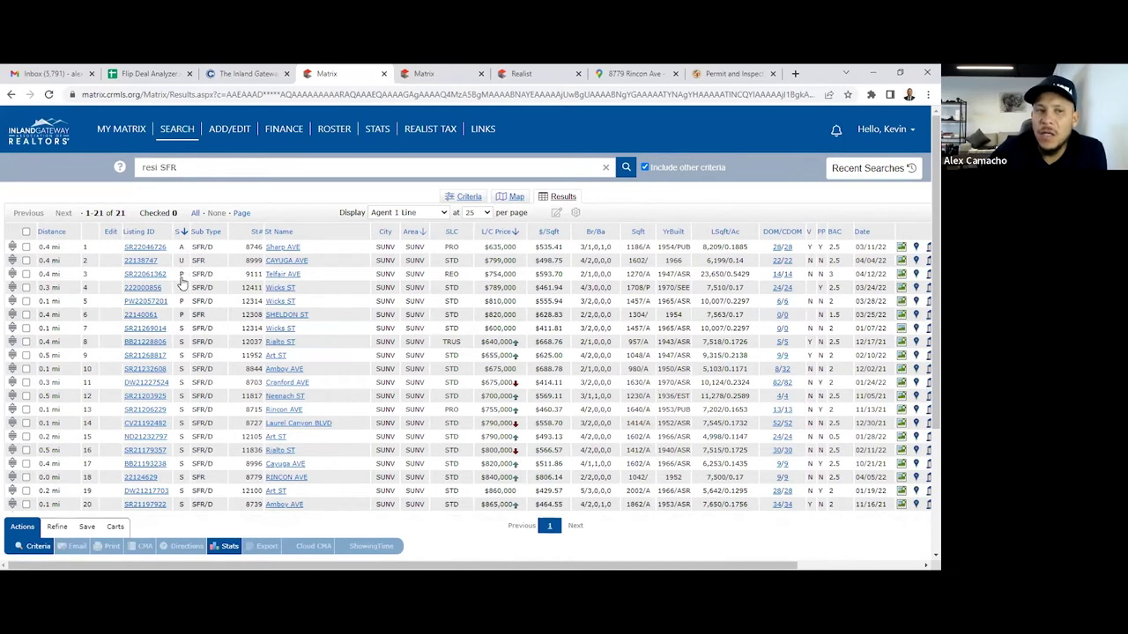
pyautogui.scroll(-2, 186, 339)
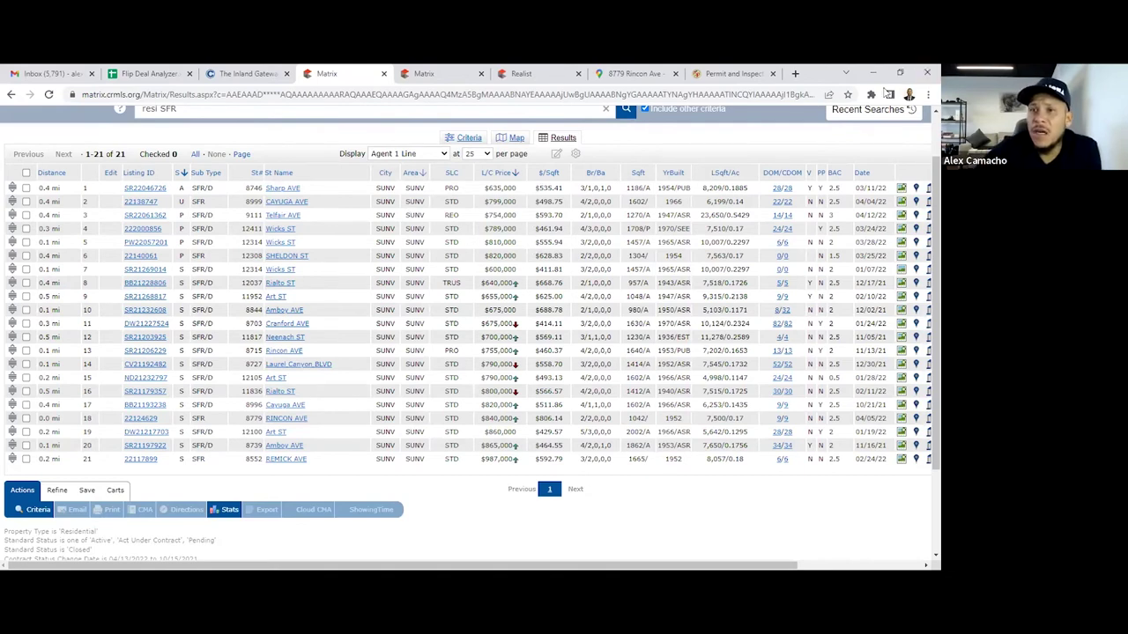
pyautogui.click(927, 95)
pyautogui.click(893, 204)
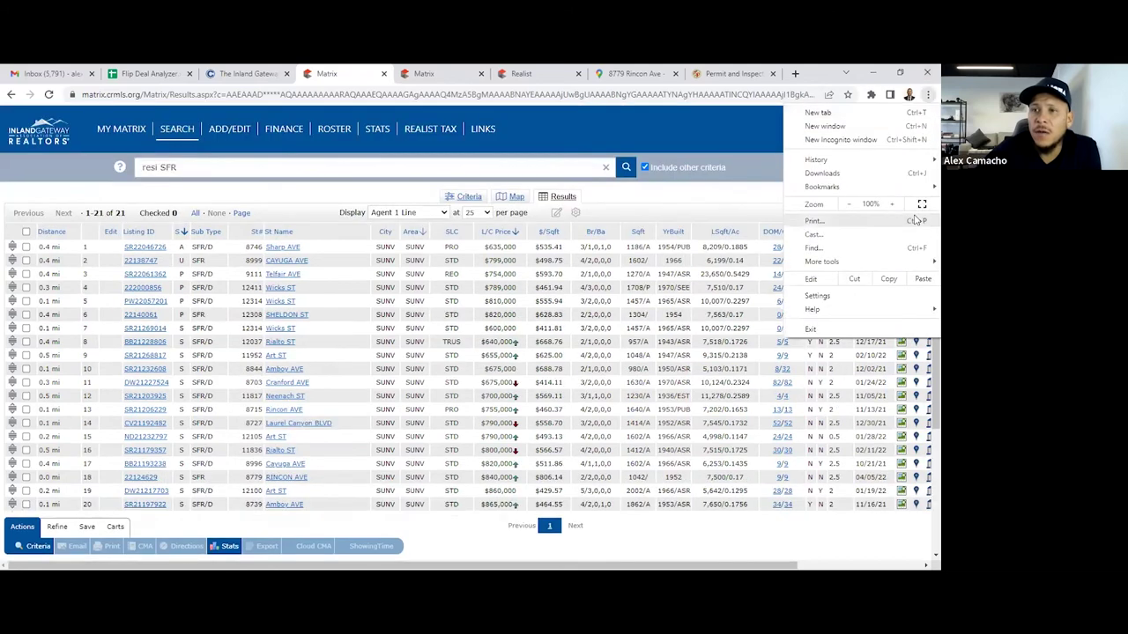
pyautogui.click(893, 205)
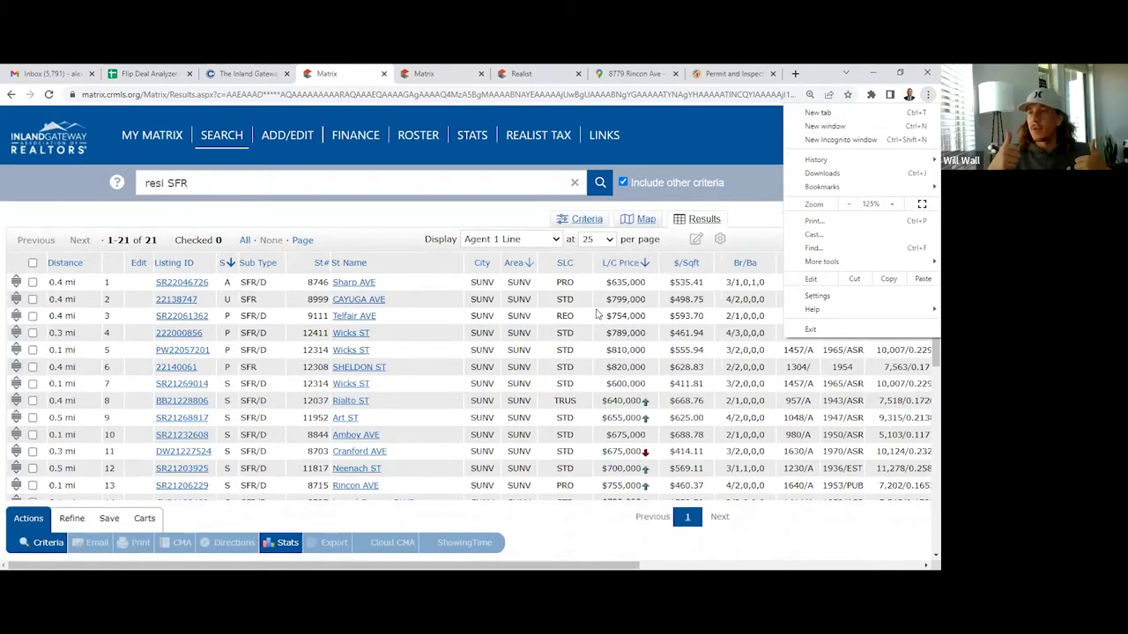
pyautogui.click(755, 257)
pyautogui.scroll(-3, 704, 265)
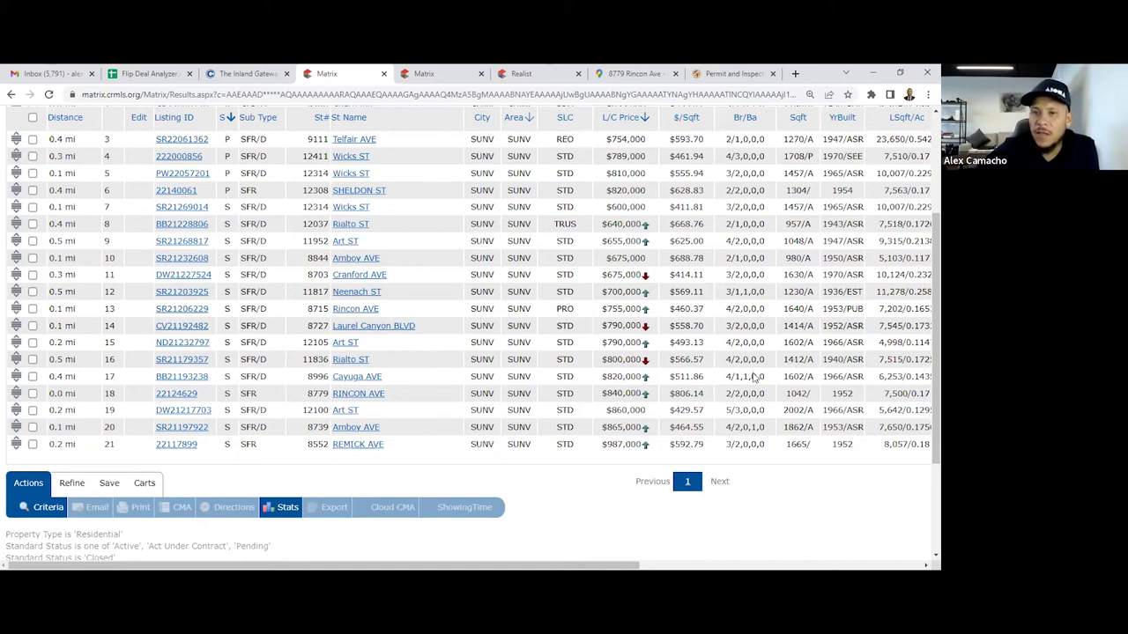
pyautogui.scroll(2, 721, 275)
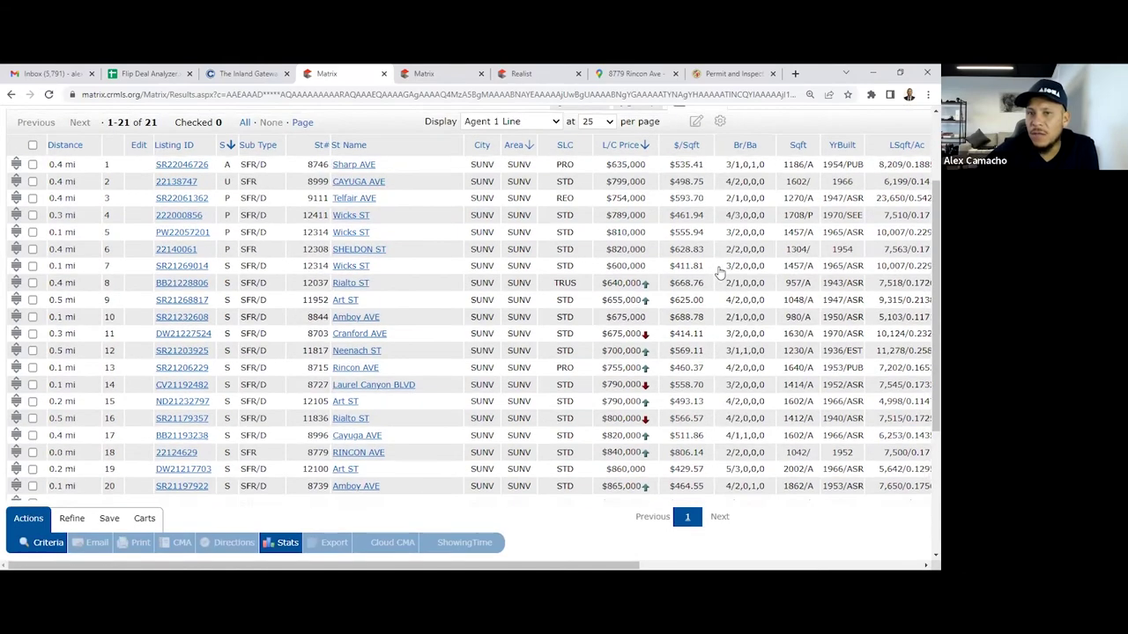
pyautogui.scroll(-2, 691, 377)
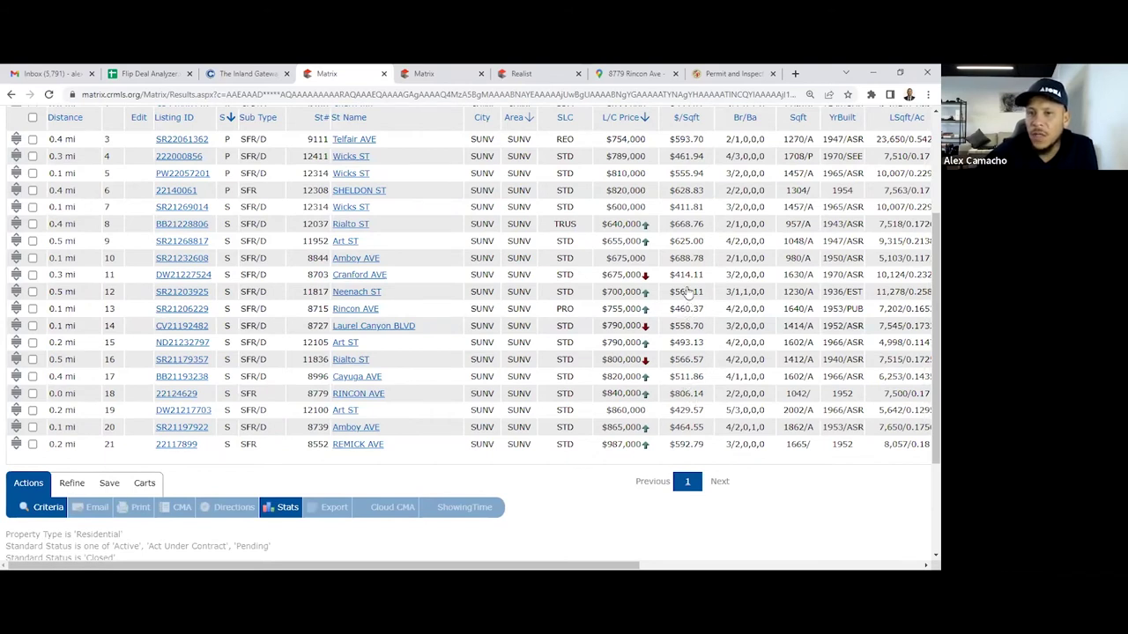
pyautogui.scroll(1, 683, 300)
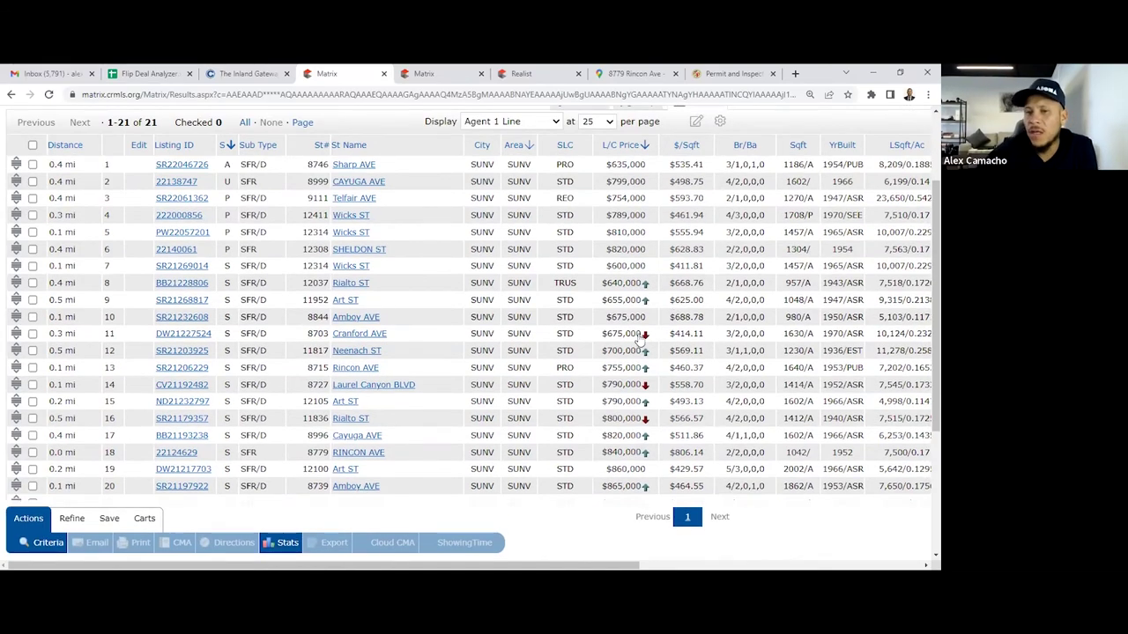
pyautogui.scroll(-1, 672, 313)
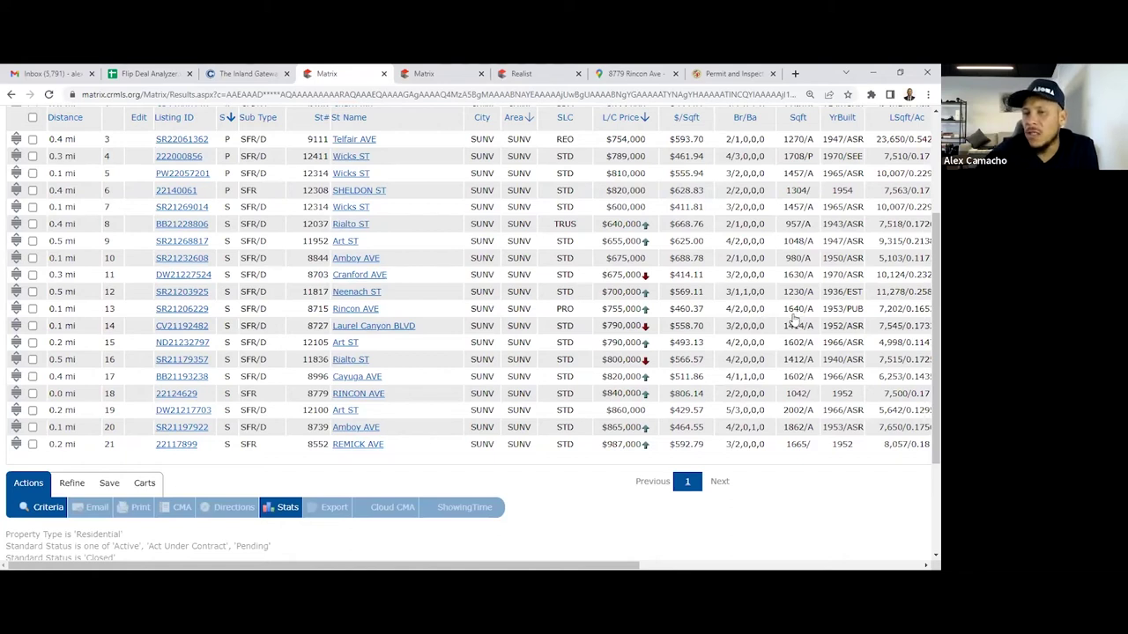
pyautogui.scroll(2, 859, 356)
pyautogui.scroll(-2, 867, 361)
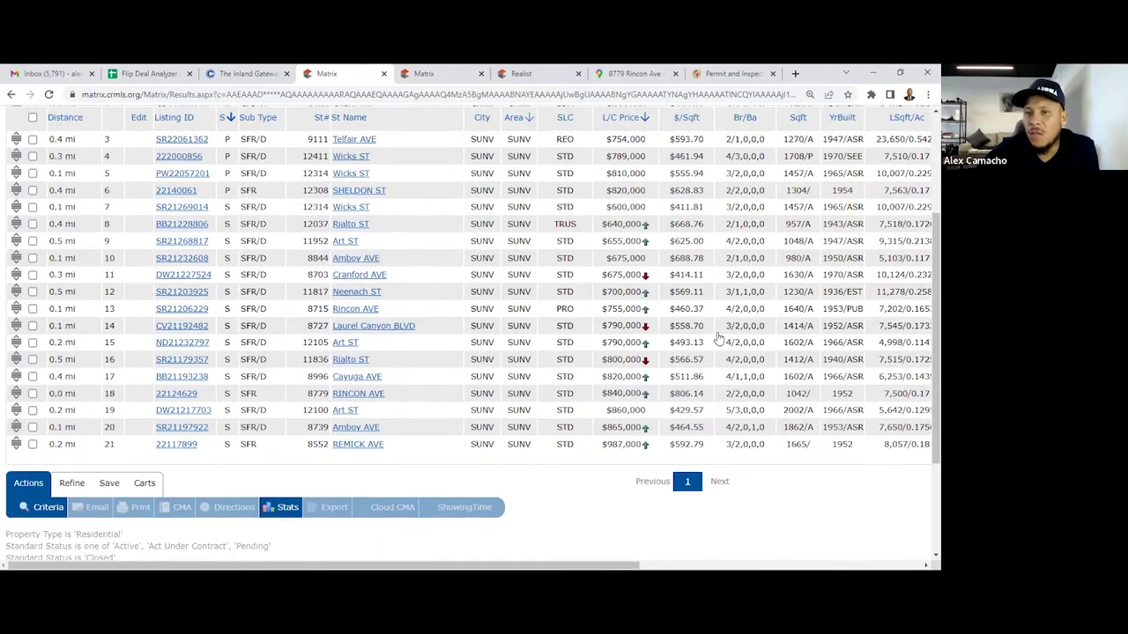
pyautogui.scroll(3, 543, 322)
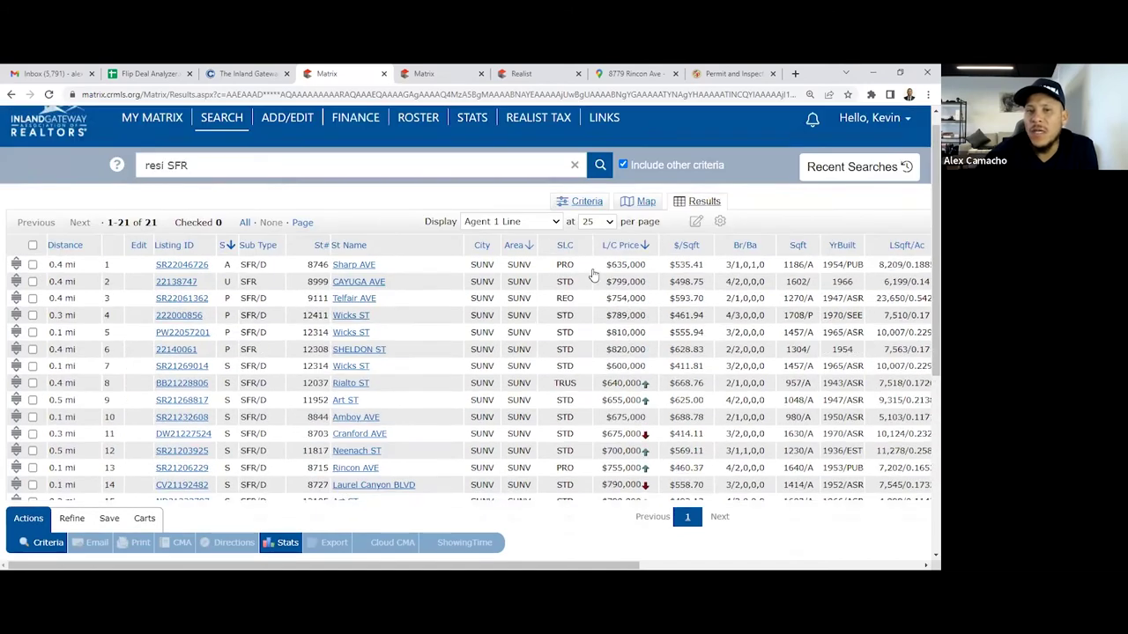
pyautogui.click(587, 220)
pyautogui.scroll(-3, 570, 362)
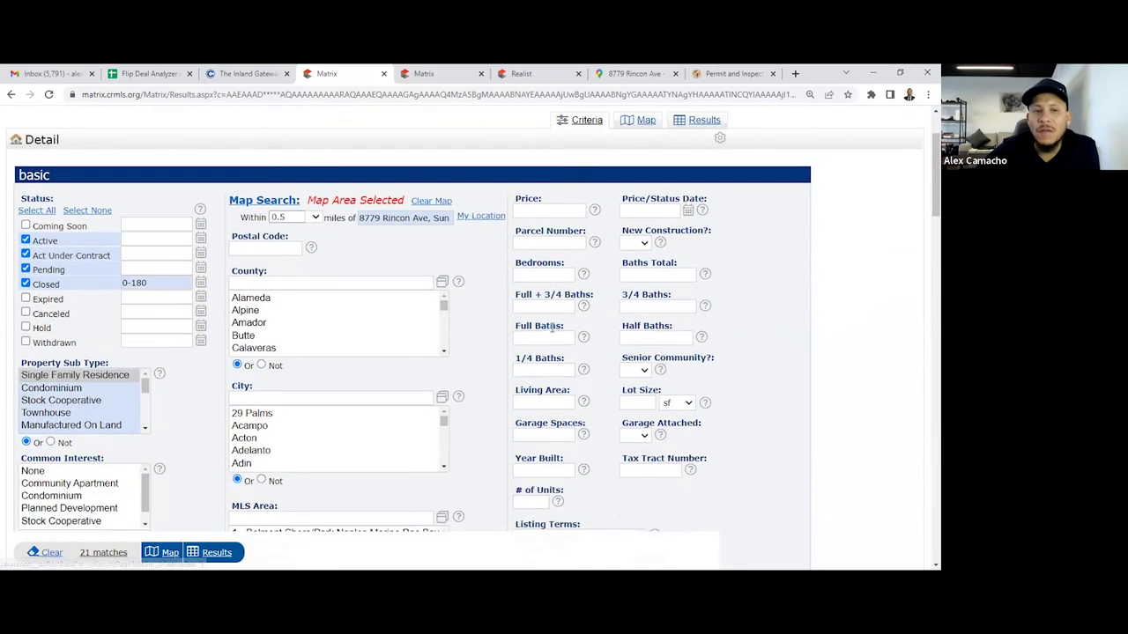
pyautogui.click(525, 73)
pyautogui.scroll(-3, 261, 337)
pyautogui.scroll(-8, 255, 340)
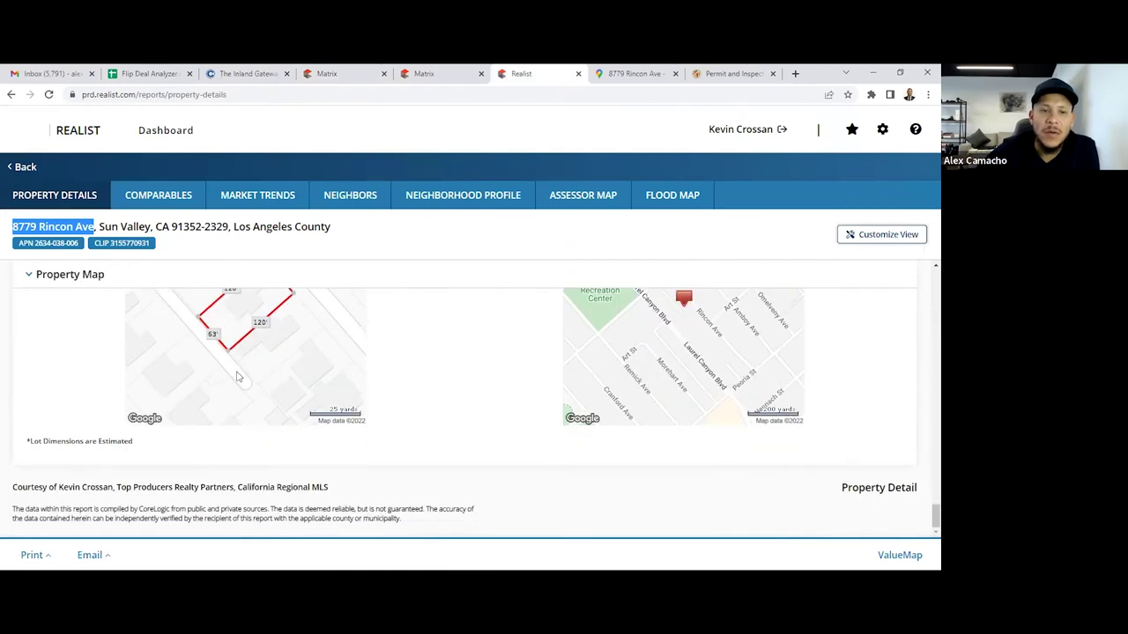
pyautogui.scroll(4, 234, 372)
pyautogui.scroll(10, 221, 383)
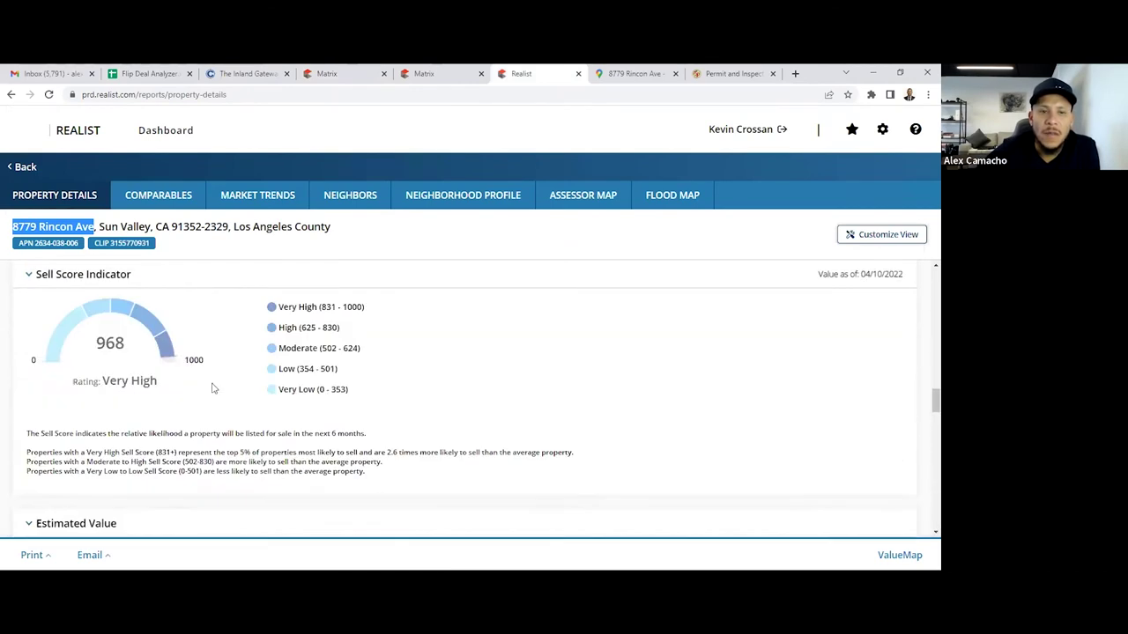
pyautogui.scroll(3, 208, 394)
pyautogui.scroll(-1, 208, 395)
pyautogui.doubleClick(195, 396)
pyautogui.hotkey('ctrl', 'c')
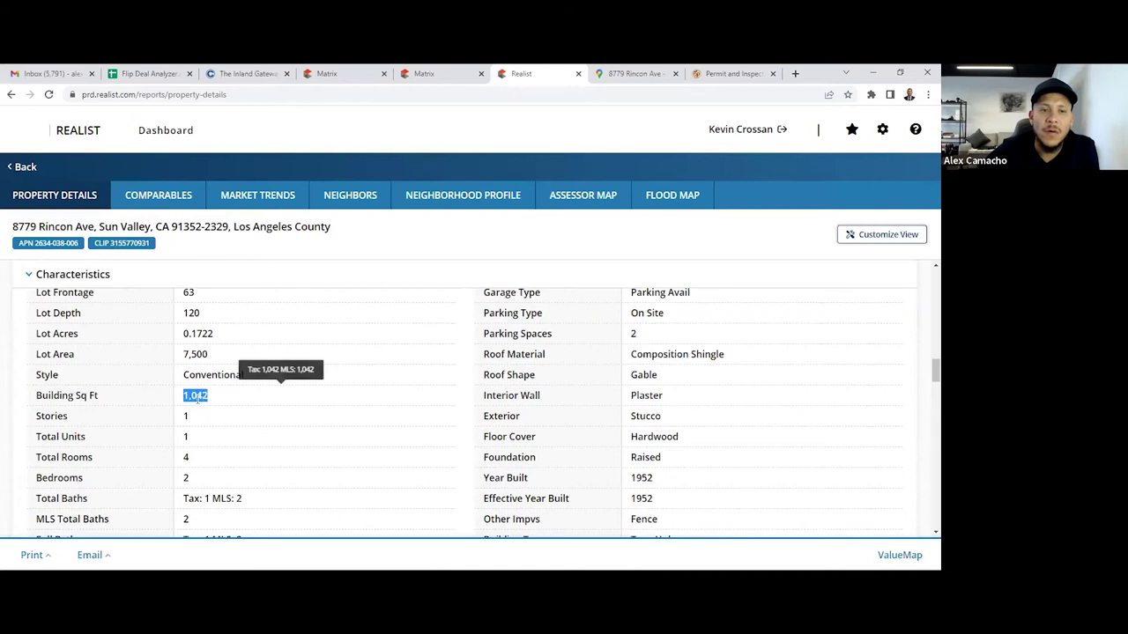
# Look over the permit, map and MLS results tabs, then return to the Matrix search criteria
pyautogui.click(728, 73)
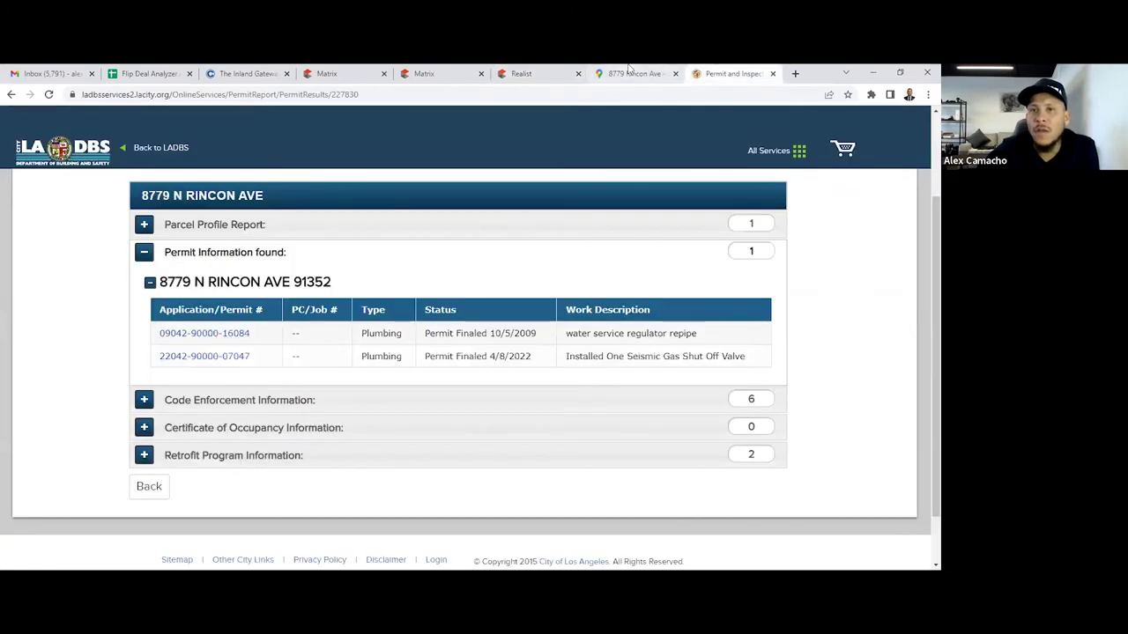
pyautogui.click(629, 73)
pyautogui.click(542, 73)
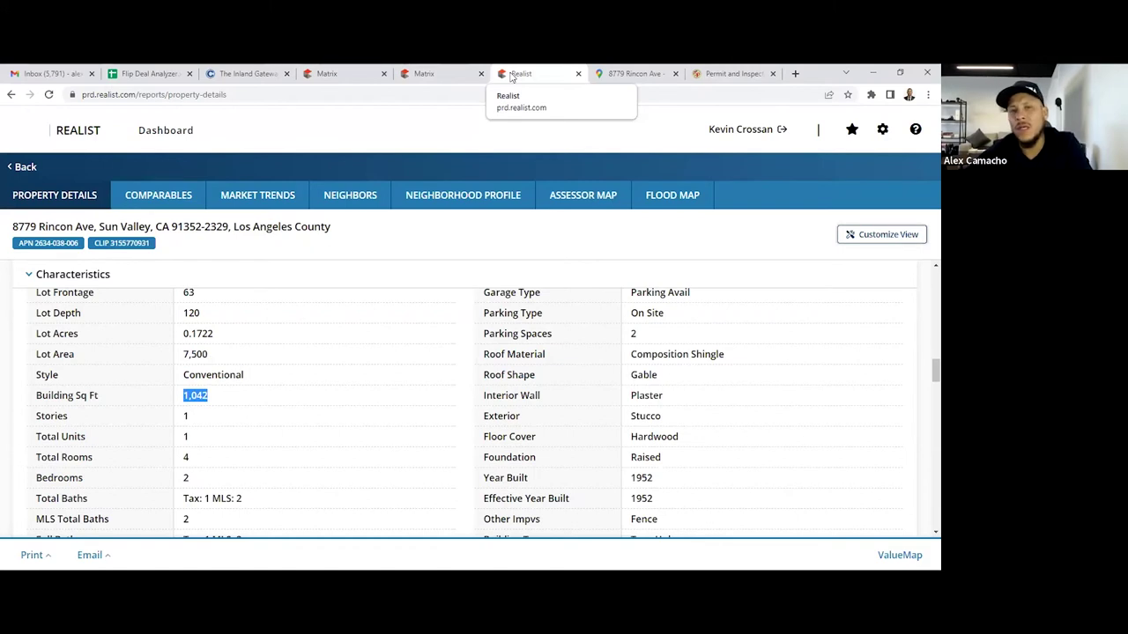
pyautogui.click(463, 70)
pyautogui.click(550, 70)
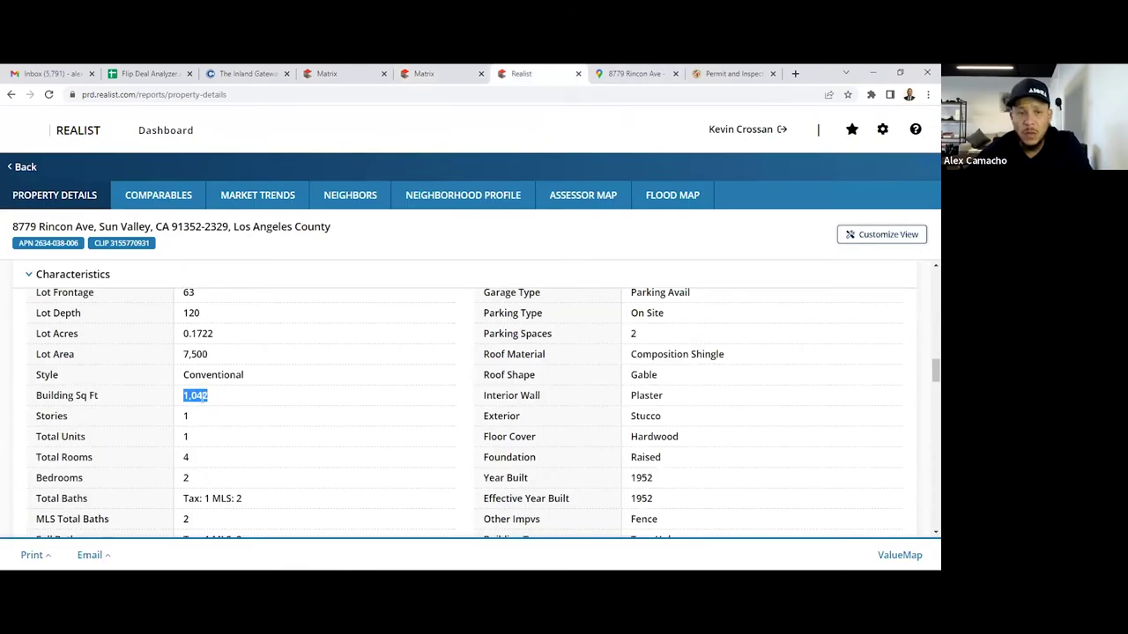
pyautogui.moveTo(280, 394)
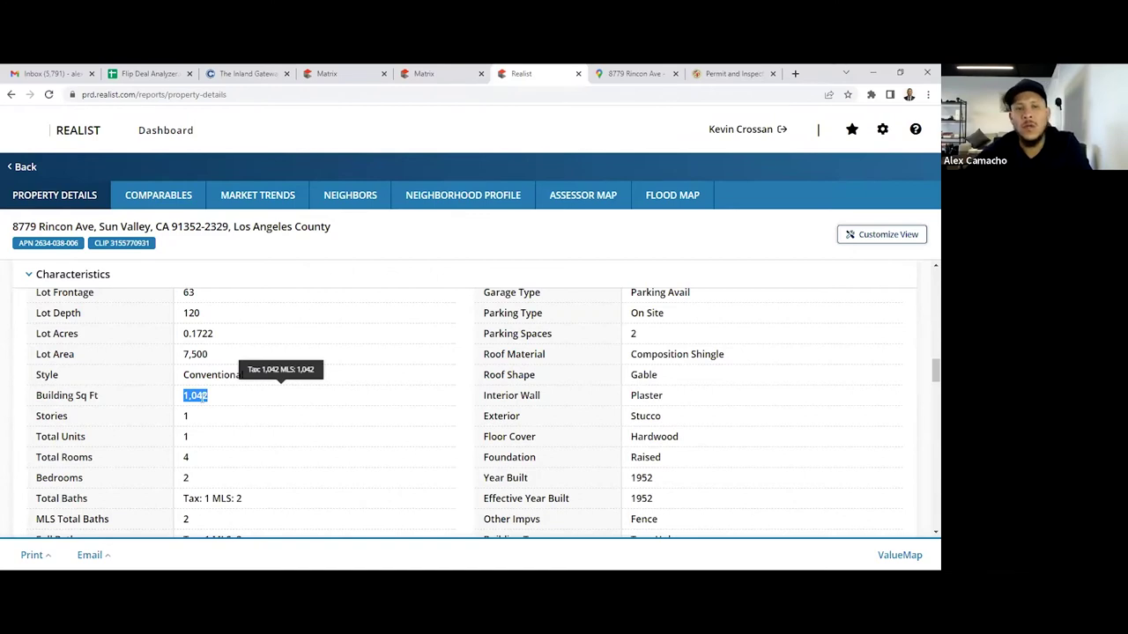
pyautogui.click(419, 73)
pyautogui.click(343, 70)
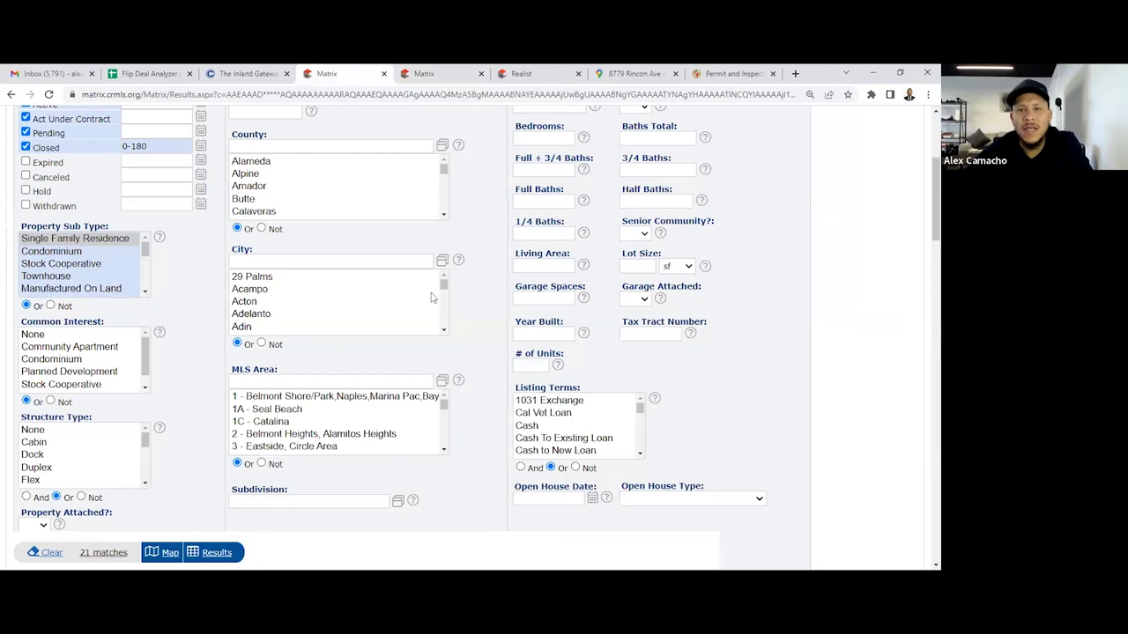
# Limit living area to 800-1250 sq ft and rerun the search, leaving 6 comps
pyautogui.click(557, 266)
pyautogui.hotkey('ctrl', 'v')
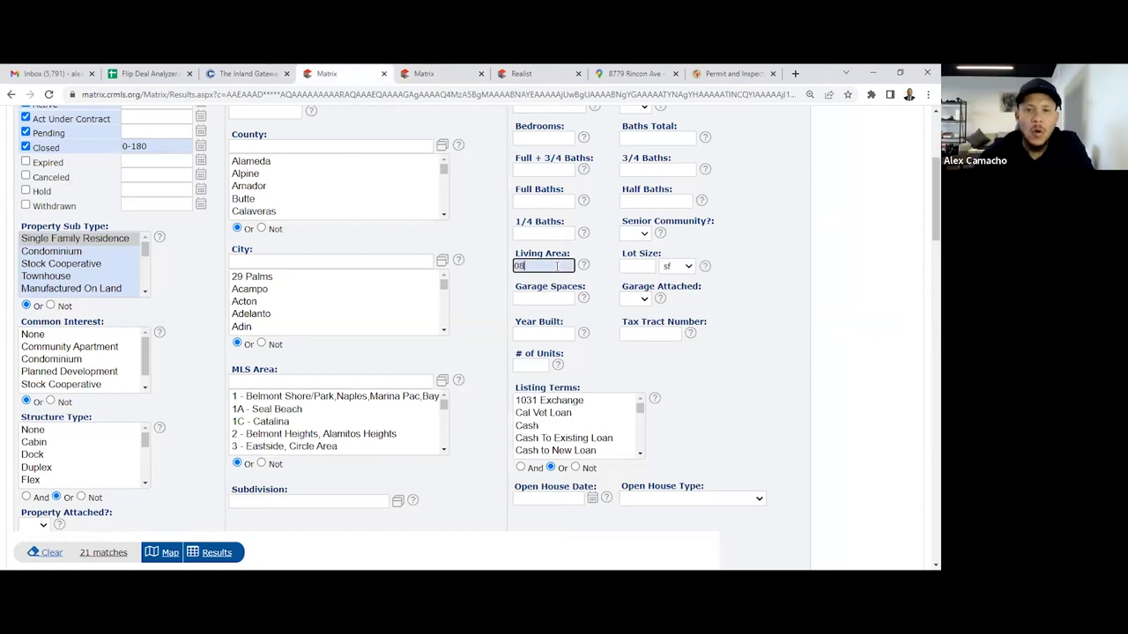
pyautogui.press('BackSpace')
pyautogui.write('80')
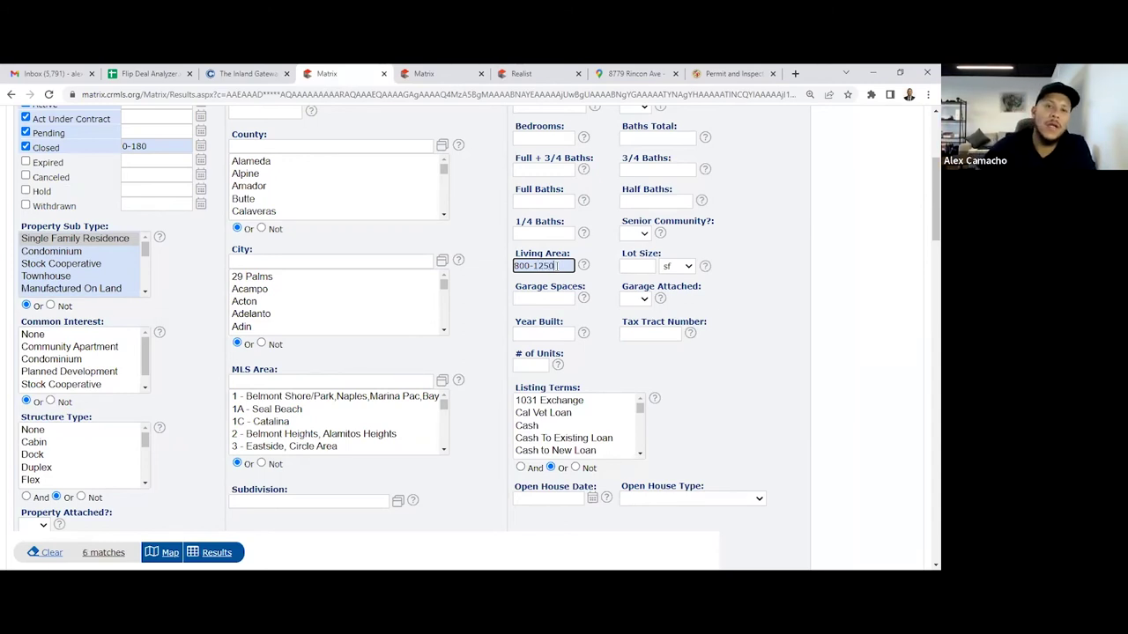
pyautogui.press('Return')
pyautogui.scroll(1, 522, 313)
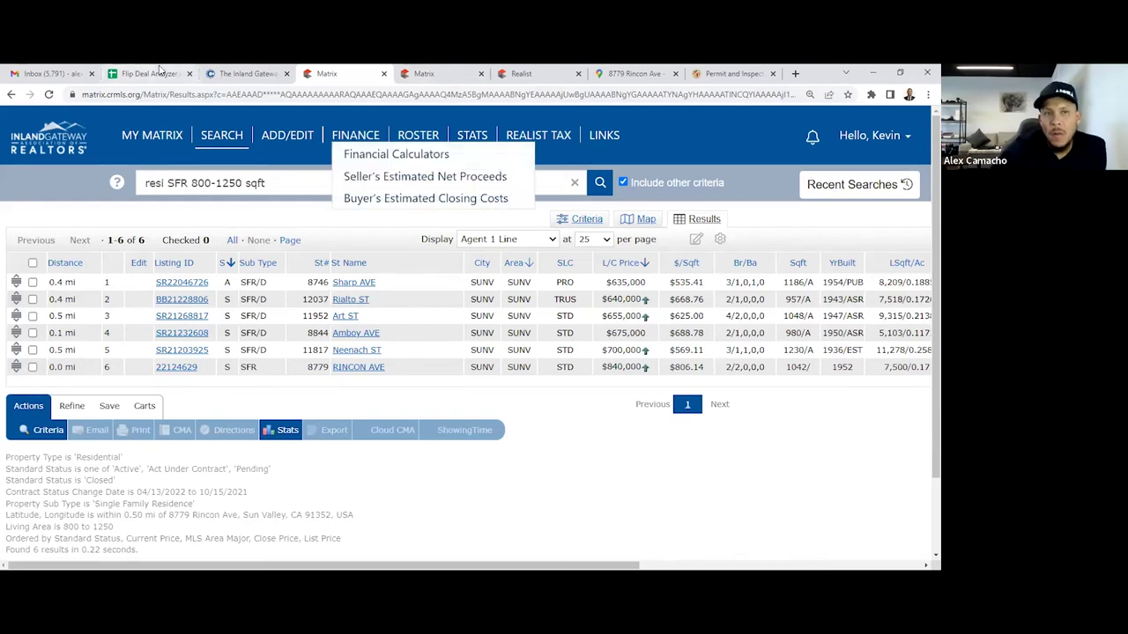
pyautogui.click(150, 73)
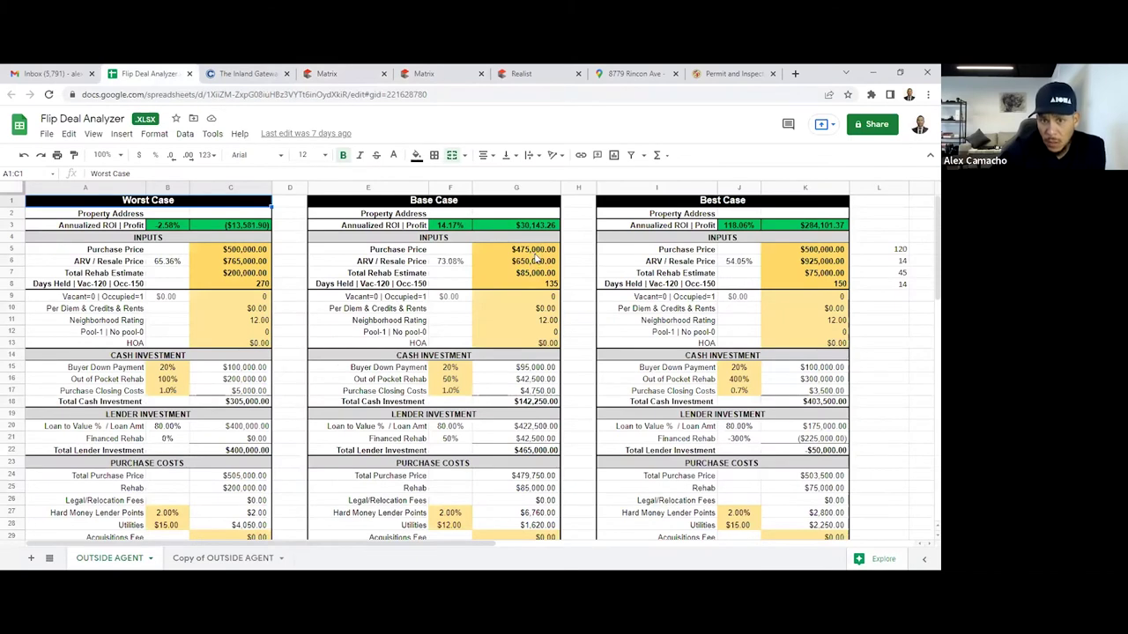
# Enter a Base Case purchase price of 570,000 in G5 and ARV of $770,000 in G6
pyautogui.click(524, 250)
pyautogui.write('570,000')
pyautogui.press('Return')
pyautogui.write('775')
pyautogui.press('BackSpace')
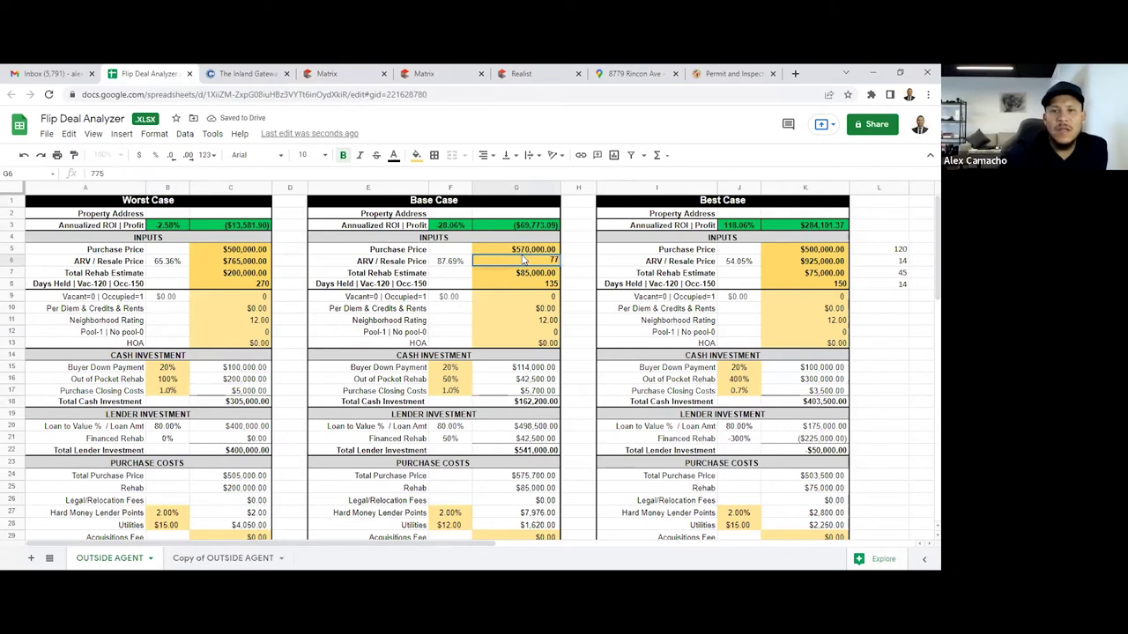
pyautogui.write('0000')
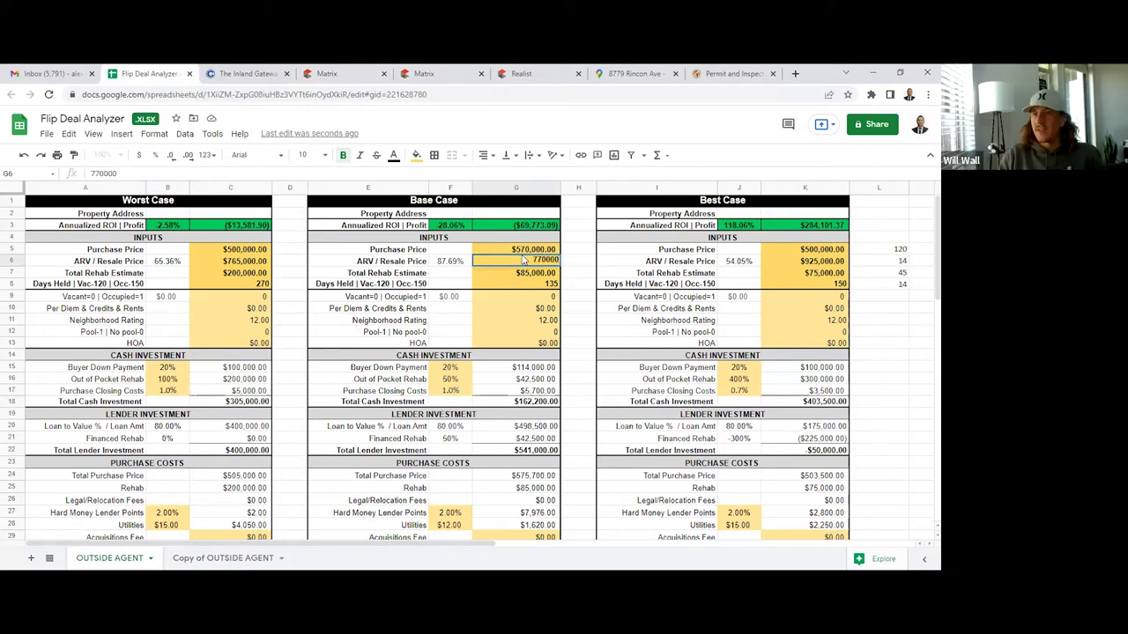
pyautogui.press('Return')
pyautogui.click(523, 258)
# Set the Base Case rehab estimate to $75,000 and review down to the ROI results
pyautogui.click(516, 272)
pyautogui.write('750000')
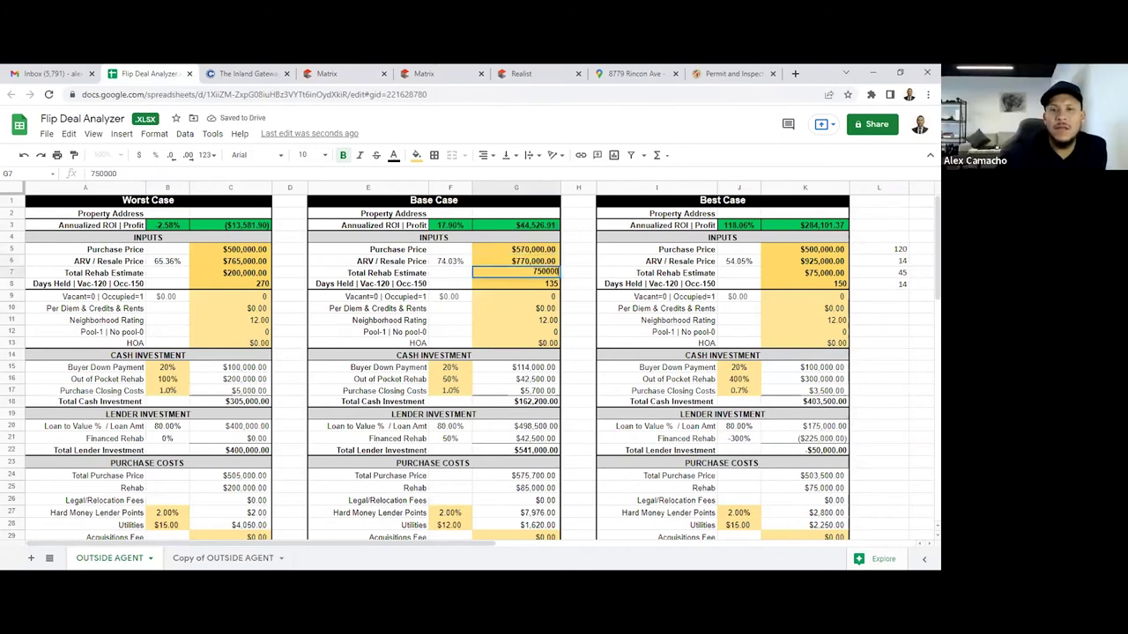
pyautogui.press('BackSpace')
pyautogui.press('Return')
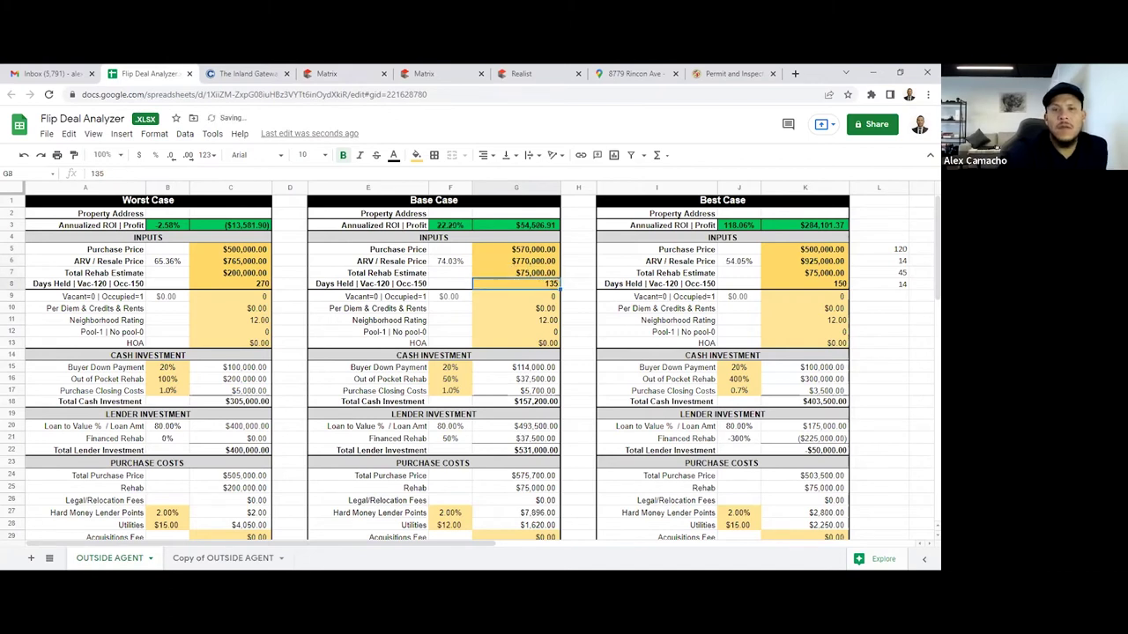
pyautogui.press('Down')
pyautogui.press('Down')
pyautogui.press('Down')
pyautogui.press('Down')
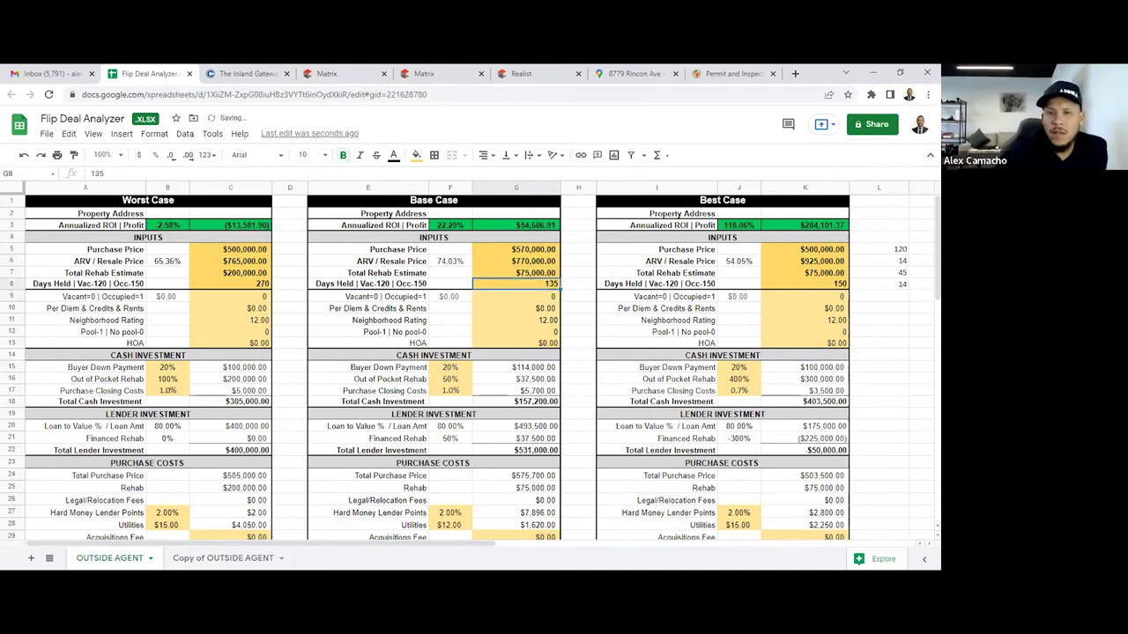
pyautogui.press('Down')
pyautogui.press('Down')
pyautogui.press('Down')
pyautogui.press('Down')
pyautogui.press('Down')
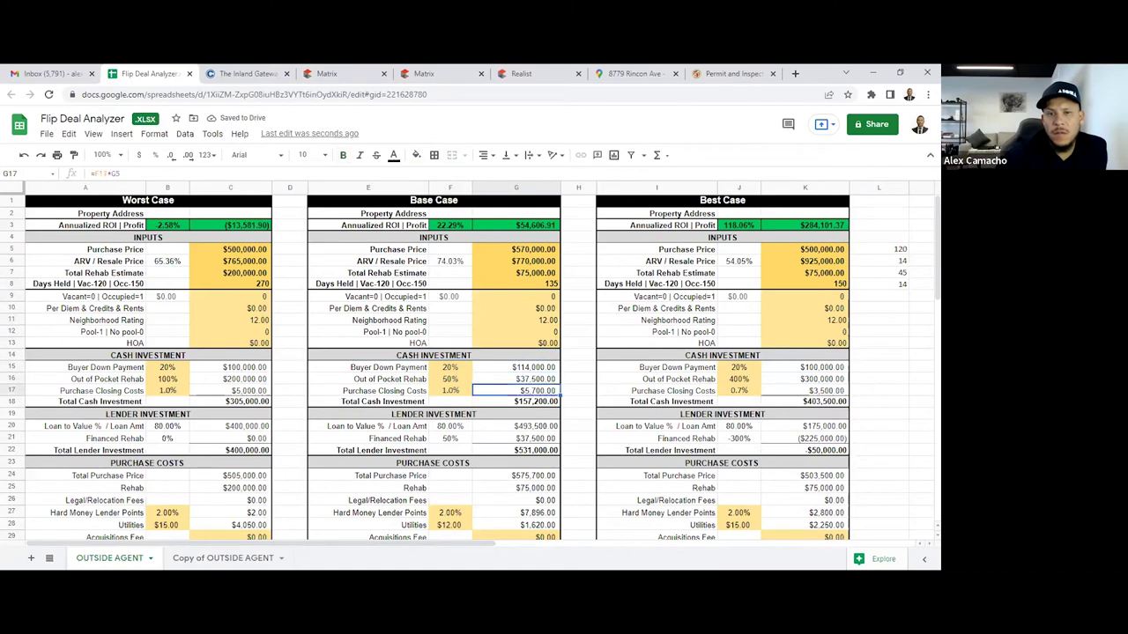
pyautogui.press('Down')
pyautogui.press('Down')
pyautogui.press('Down')
pyautogui.press('Down')
pyautogui.press('Down')
pyautogui.press('Down')
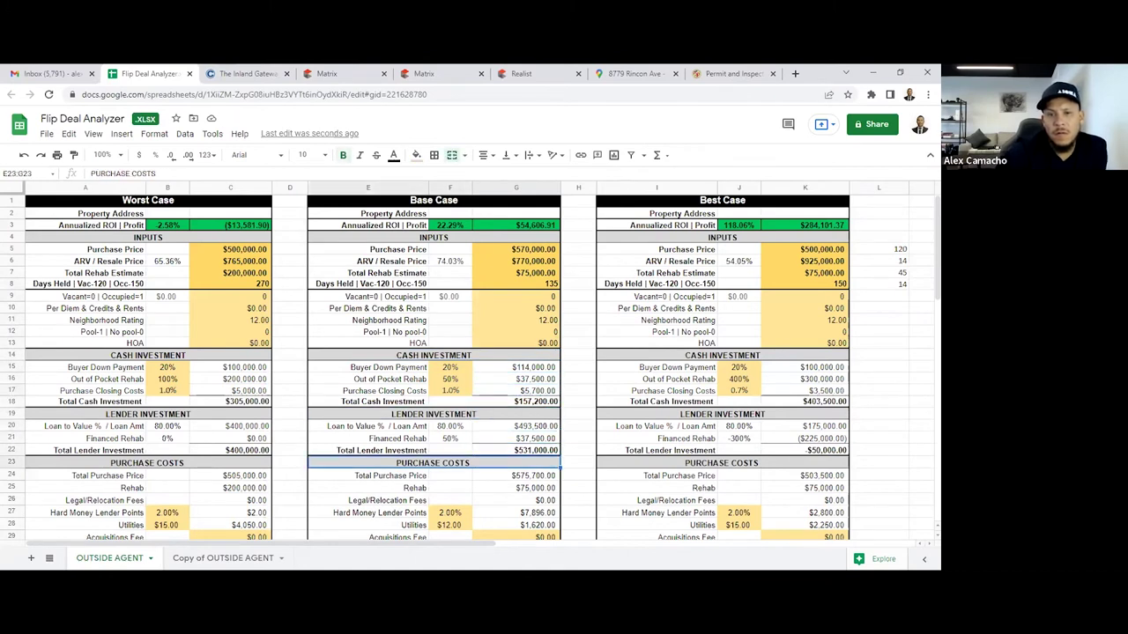
pyautogui.press('Down')
pyautogui.press('Down')
pyautogui.press('Down')
pyautogui.press('Down')
pyautogui.press('Down')
pyautogui.press('Down')
pyautogui.press('Down')
pyautogui.press('Down')
pyautogui.press('Down')
pyautogui.press('Down')
pyautogui.press('Down')
pyautogui.press('Down')
pyautogui.press('Down')
pyautogui.press('Down')
pyautogui.press('Down')
pyautogui.press('Down')
pyautogui.press('Down')
pyautogui.press('Down')
pyautogui.press('Down')
pyautogui.press('Down')
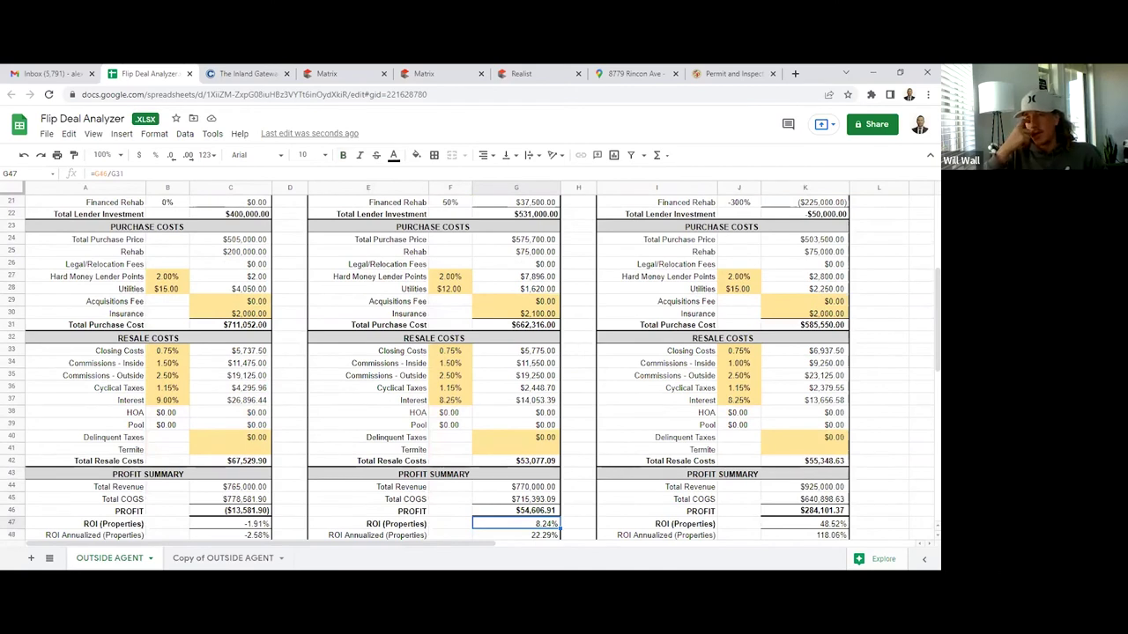
# Try 1% and 2% inside commission in F34, settling on 1.50%
pyautogui.click(454, 363)
pyautogui.write('1')
pyautogui.press('Up')
pyautogui.press('Down')
pyautogui.write('2')
pyautogui.press('Return')
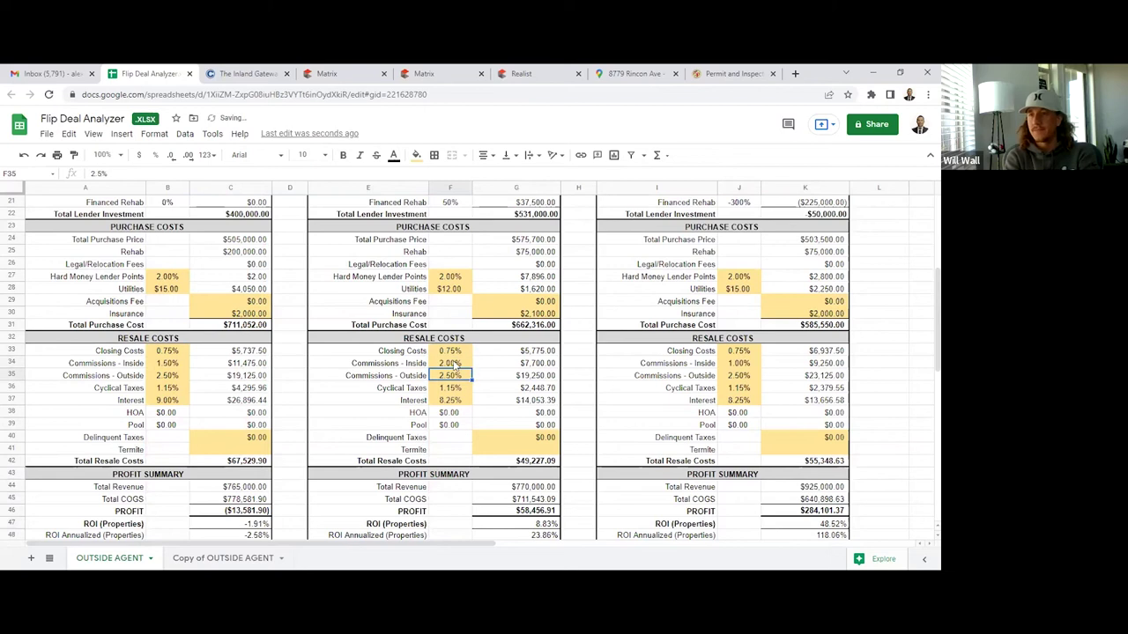
pyautogui.press('Up')
pyautogui.press('Return')
pyautogui.press('Down')
# Step through the resale cost rates back to the top of the Base Case column
pyautogui.press('Down')
pyautogui.press('Up')
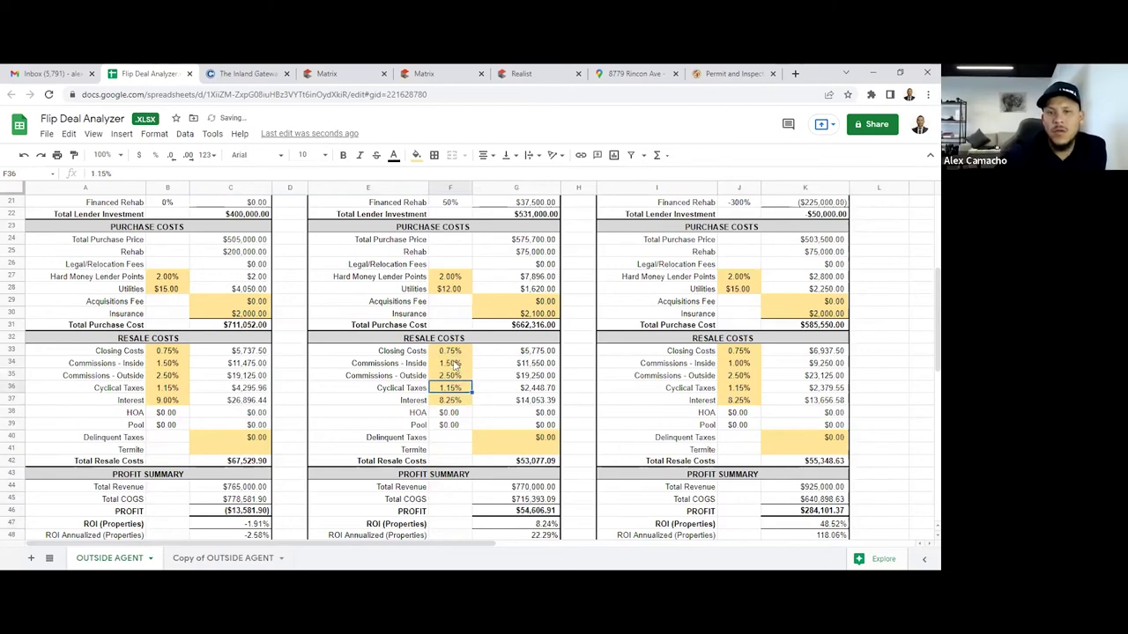
pyautogui.press('Down')
pyautogui.press('Up')
pyautogui.press('Up')
pyautogui.press('Up')
pyautogui.press('Up')
pyautogui.press('Up')
pyautogui.press('Up')
pyautogui.press('Up')
pyautogui.press('Up')
pyautogui.press('Up')
pyautogui.press('Up')
pyautogui.press('Up')
pyautogui.press('Up')
pyautogui.press('Up')
pyautogui.press('Up')
pyautogui.press('Up')
pyautogui.press('Up')
pyautogui.press('Up')
pyautogui.press('Up')
pyautogui.press('Up')
pyautogui.press('Up')
pyautogui.press('Up')
pyautogui.press('Up')
pyautogui.press('Down')
pyautogui.press('Down')
pyautogui.press('Down')
pyautogui.press('Down')
pyautogui.press('Down')
pyautogui.press('Down')
pyautogui.press('Up')
pyautogui.press('Up')
pyautogui.press('Up')
pyautogui.press('Up')
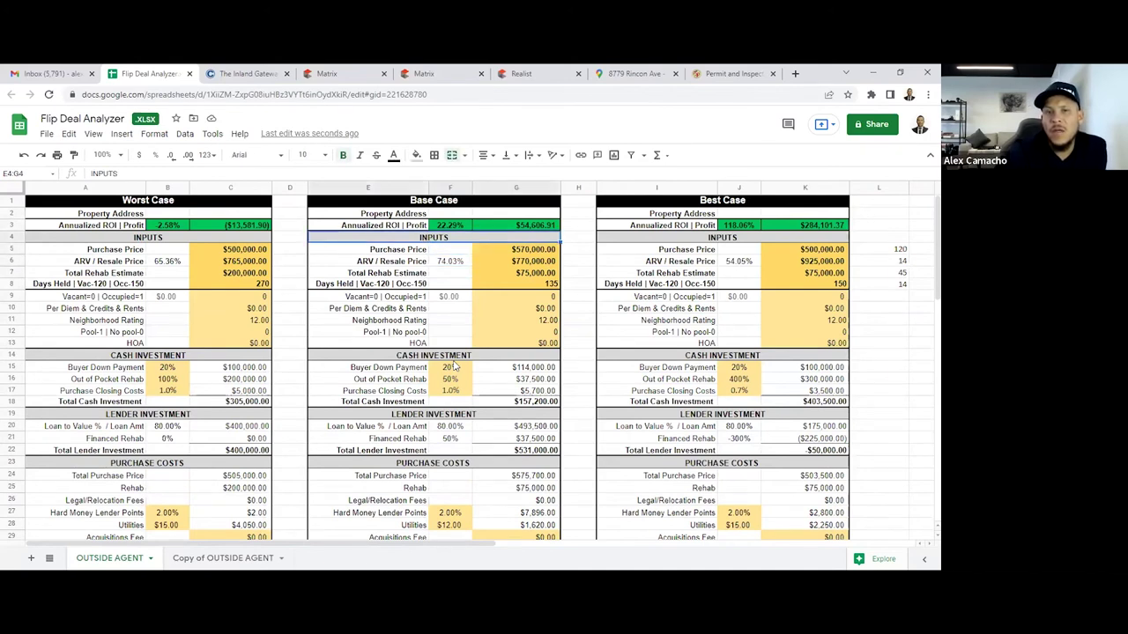
pyautogui.press('Right')
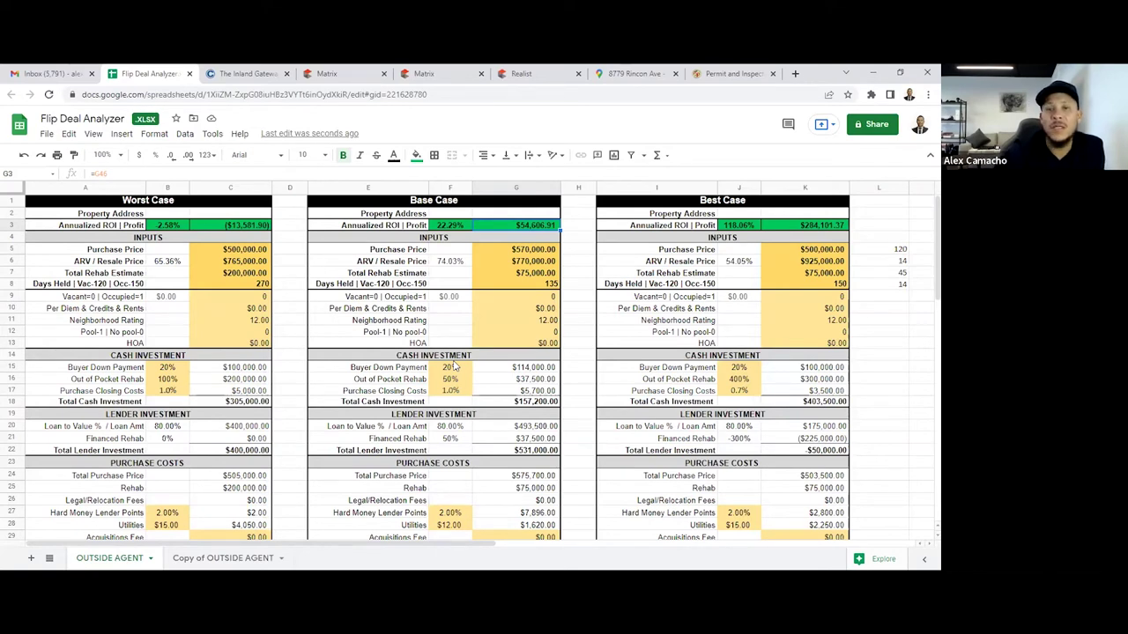
pyautogui.press('Left')
pyautogui.press('Left')
pyautogui.press('Right')
pyautogui.press('Right')
pyautogui.press('Left')
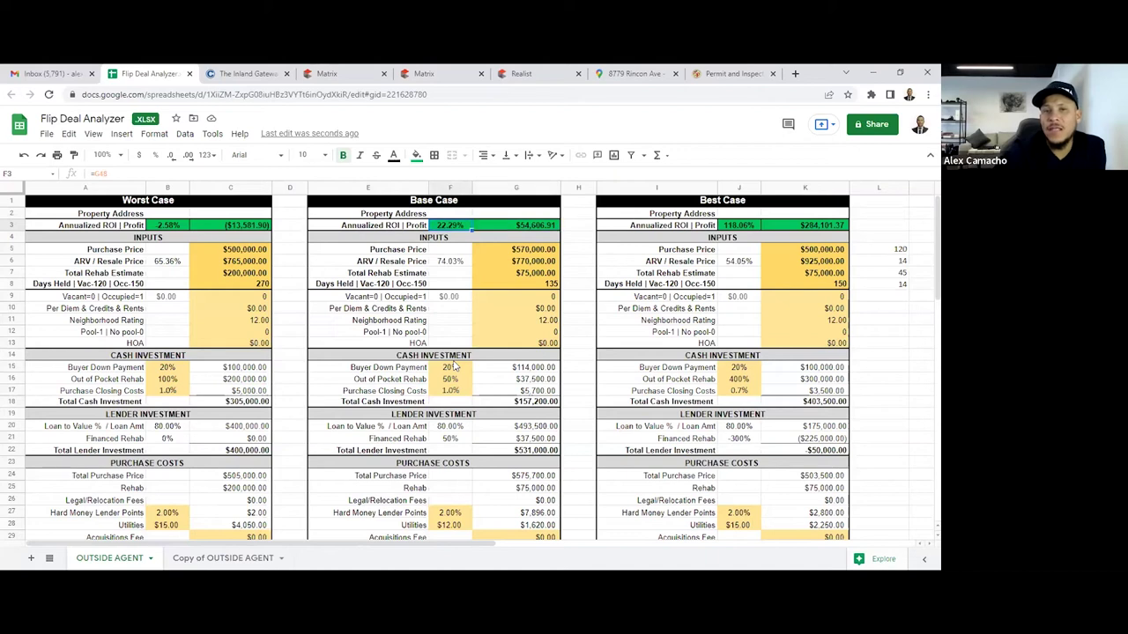
pyautogui.press('Right')
pyautogui.press('Left')
pyautogui.press('Left')
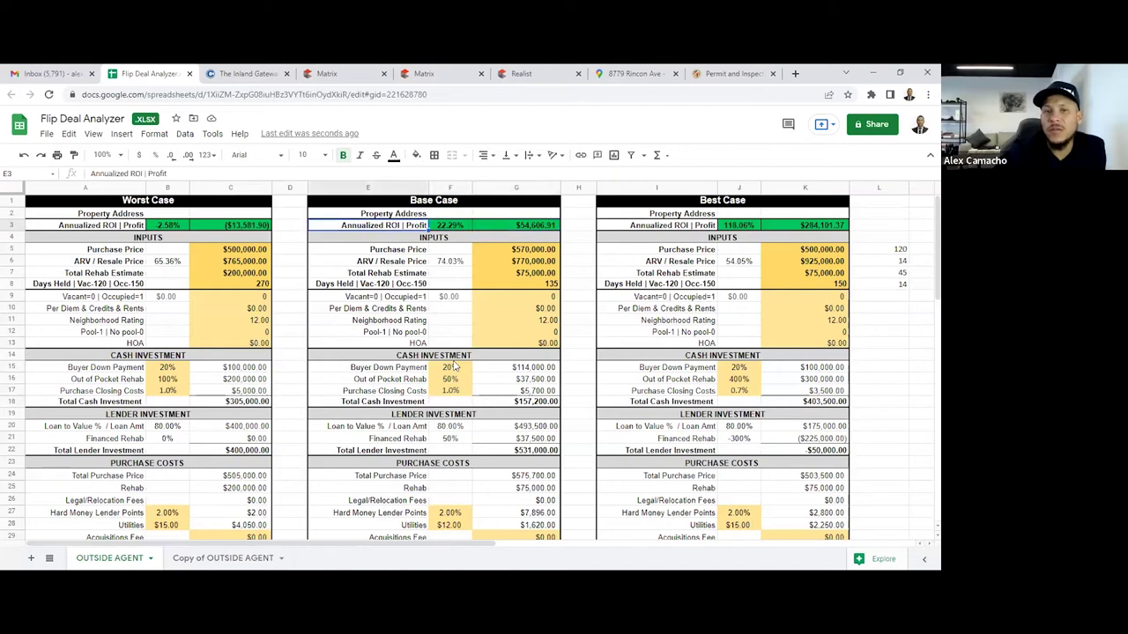
pyautogui.press('Right')
pyautogui.press('Right')
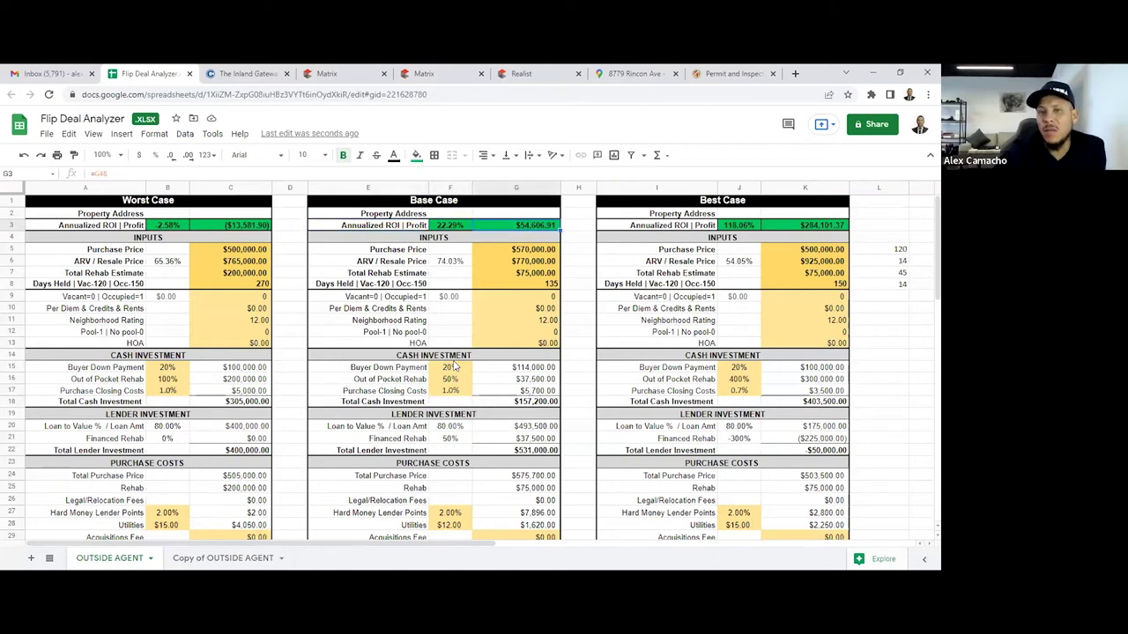
pyautogui.press('Down')
pyautogui.press('Down')
pyautogui.press('Down')
pyautogui.press('Down')
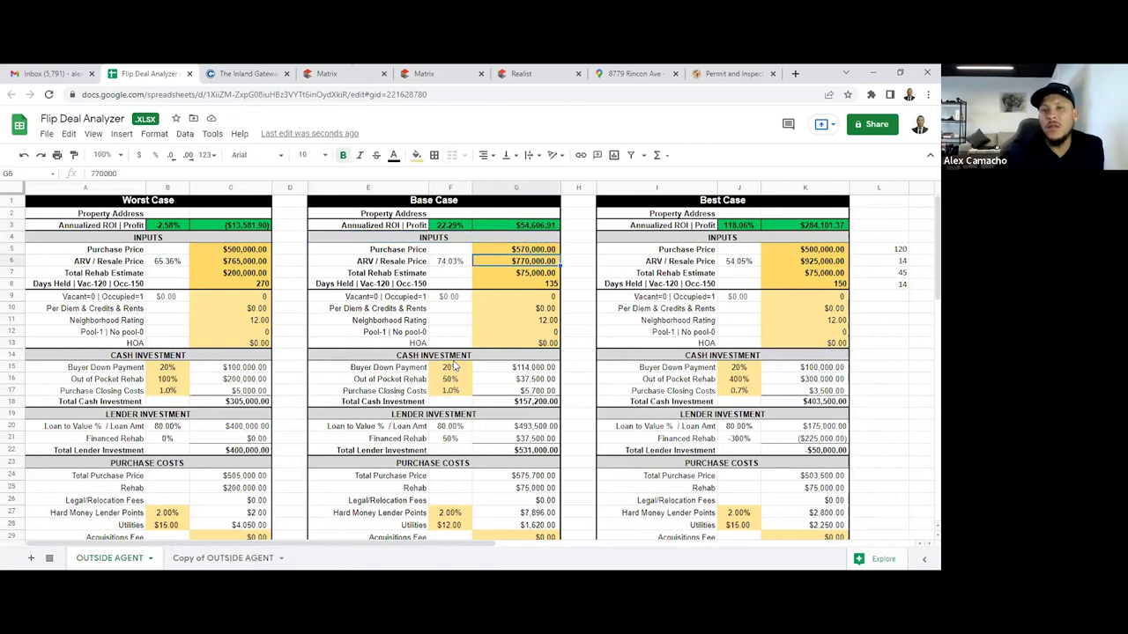
pyautogui.press('Up')
pyautogui.press('Up')
pyautogui.press('Up')
pyautogui.press('Up')
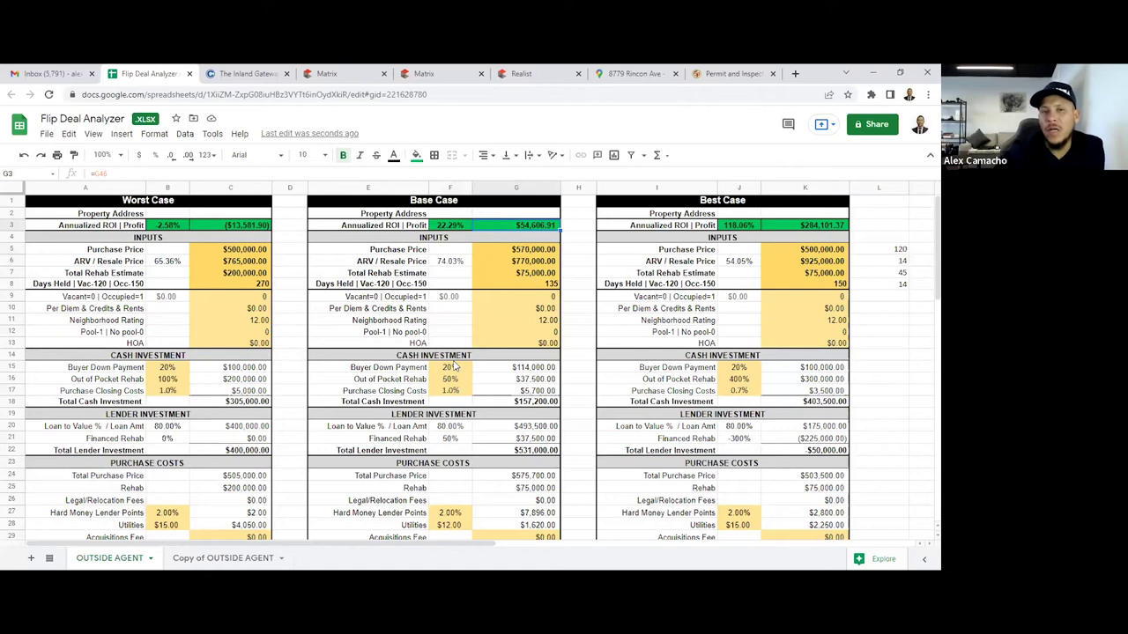
pyautogui.press('Down')
pyautogui.press('Down')
pyautogui.press('Down')
pyautogui.press('Down')
pyautogui.press('Down')
pyautogui.press('Down')
pyautogui.press('Down')
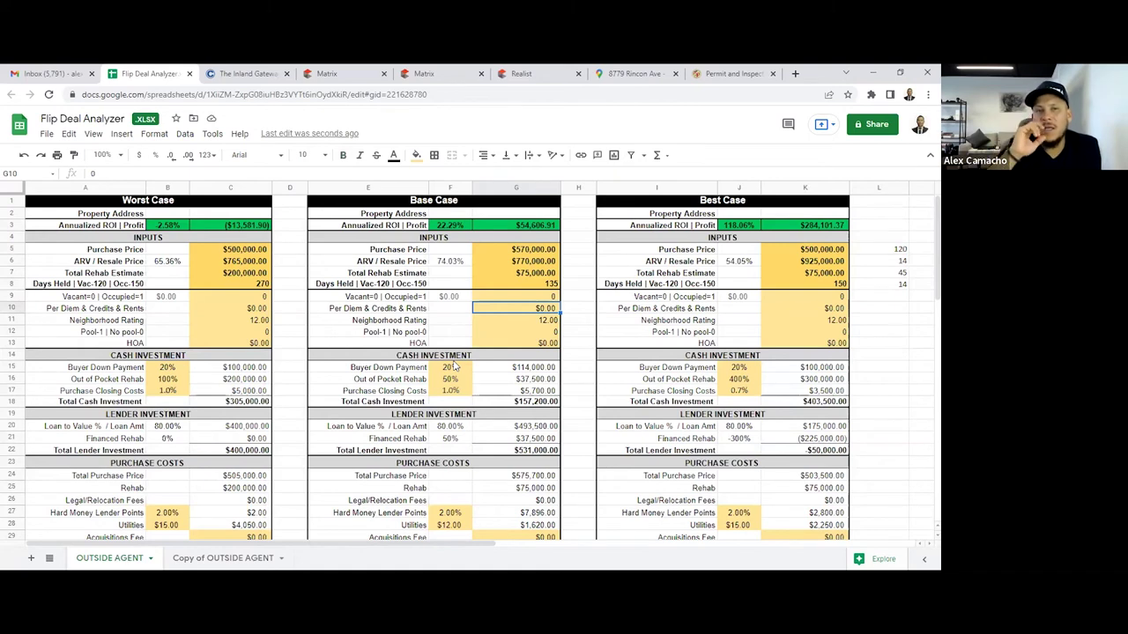
pyautogui.press('Down')
pyautogui.press('Down')
pyautogui.press('Down')
pyautogui.press('Down')
pyautogui.press('Down')
pyautogui.press('Down')
pyautogui.press('Down')
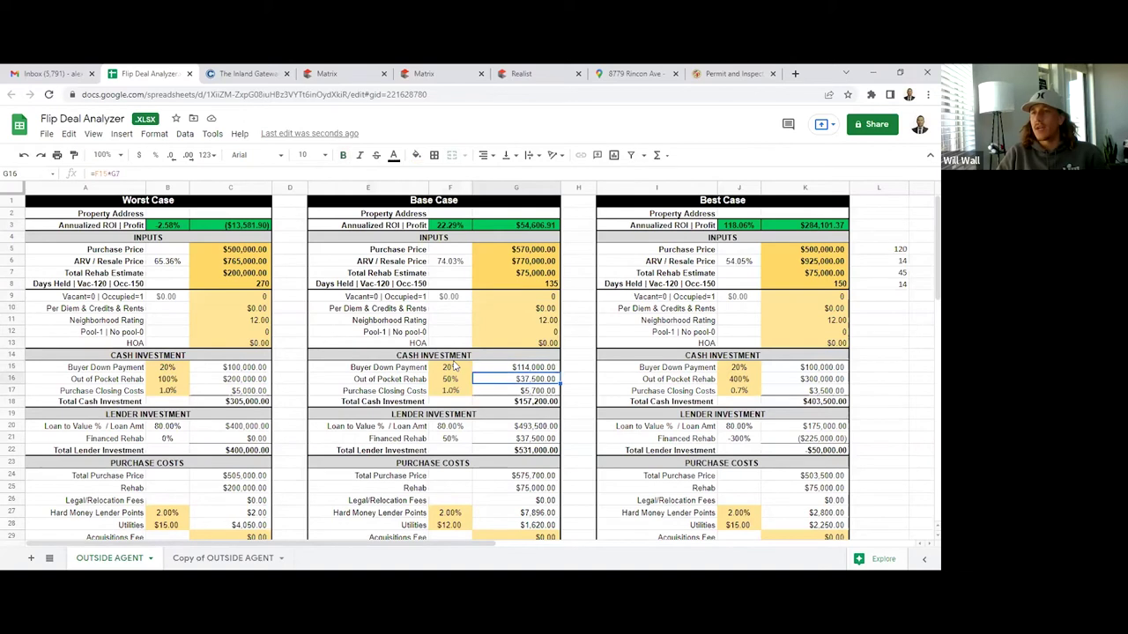
pyautogui.press('Down')
pyautogui.press('Down')
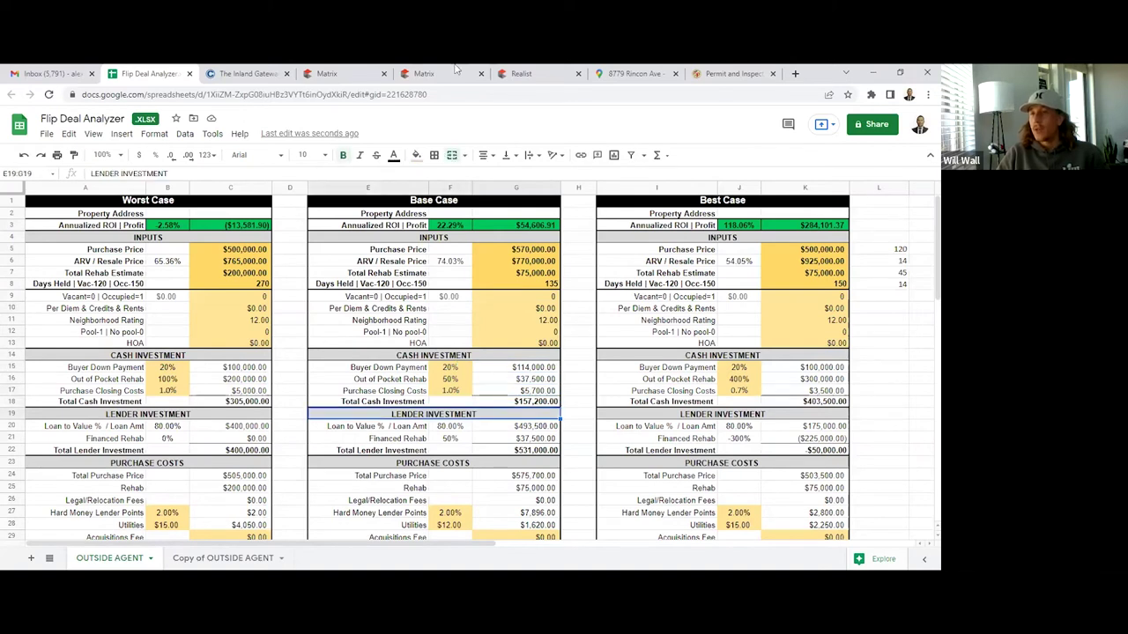
pyautogui.click(440, 73)
# Widen the Closed days range from 0-180 to 0-365 and rerun the search, giving 11 comps
pyautogui.moveTo(351, 150)
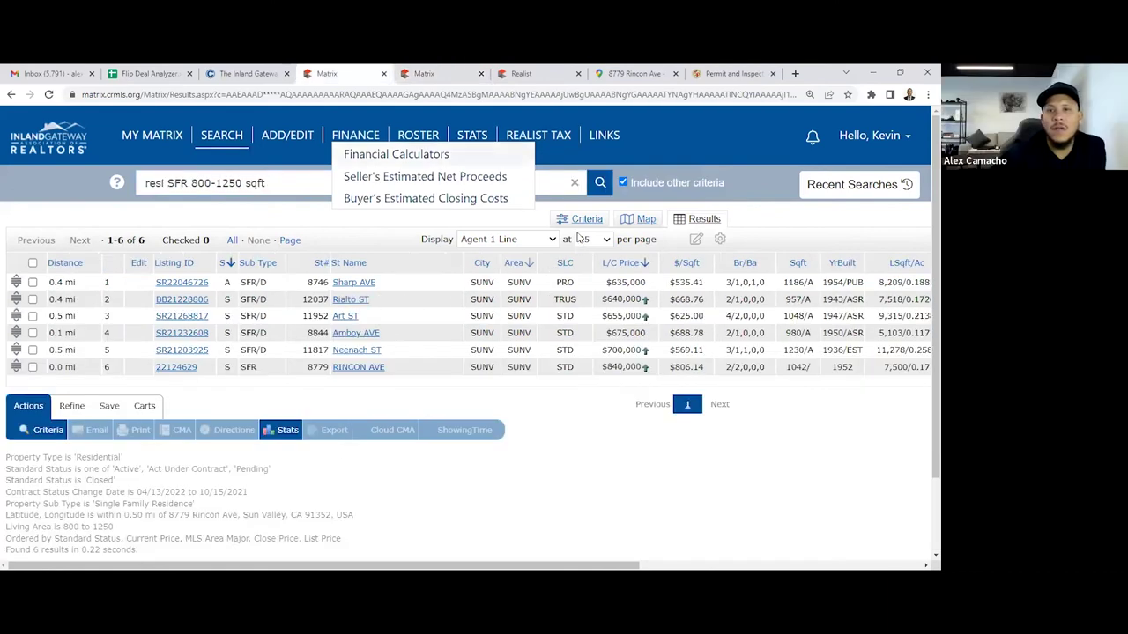
pyautogui.click(583, 220)
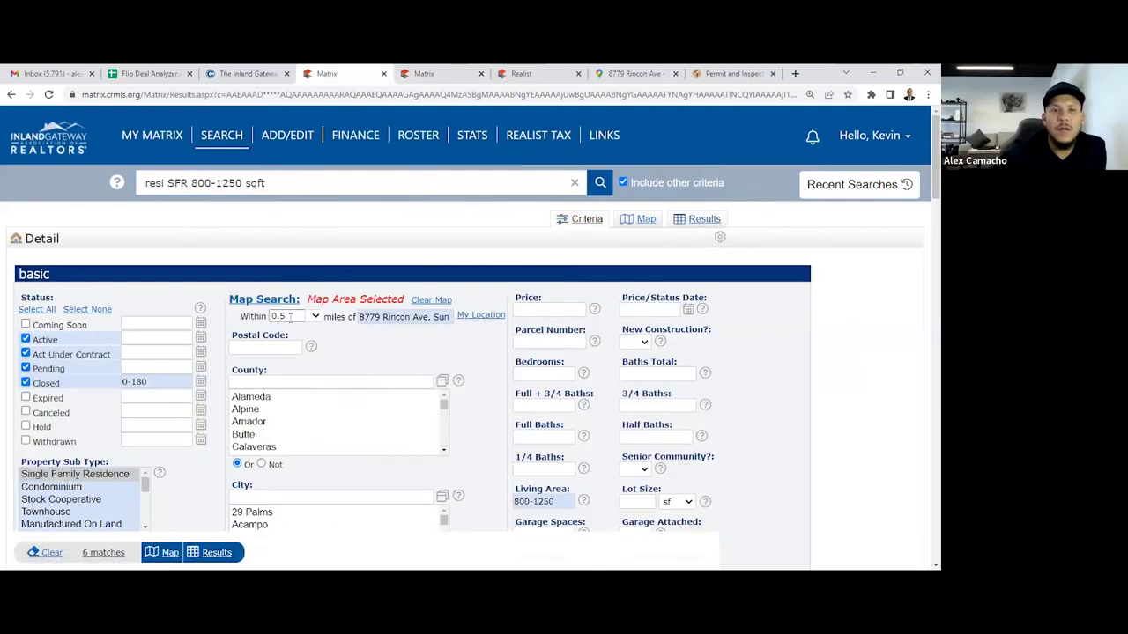
pyautogui.click(162, 380)
pyautogui.press('BackSpace')
pyautogui.press('BackSpace')
pyautogui.press('BackSpace')
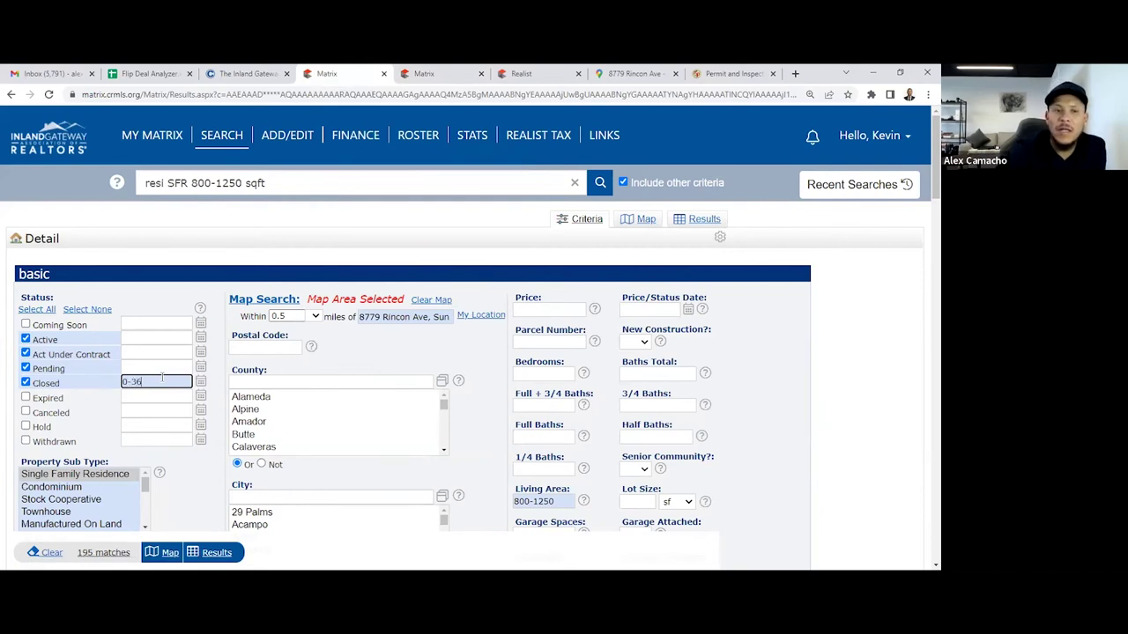
pyautogui.press('Return')
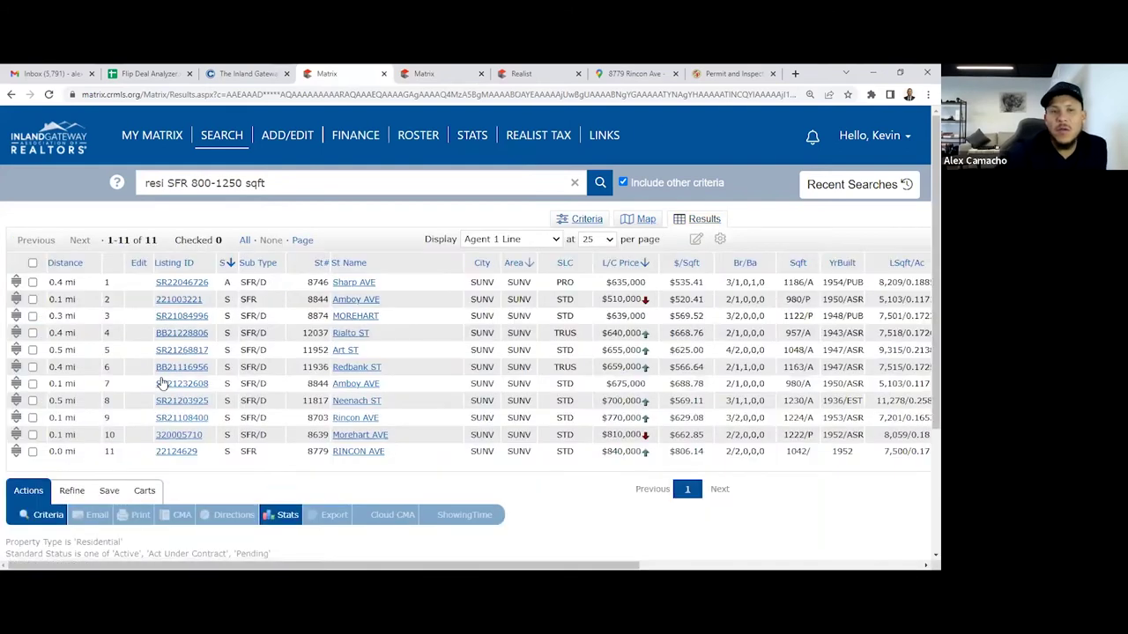
pyautogui.scroll(-2, 481, 366)
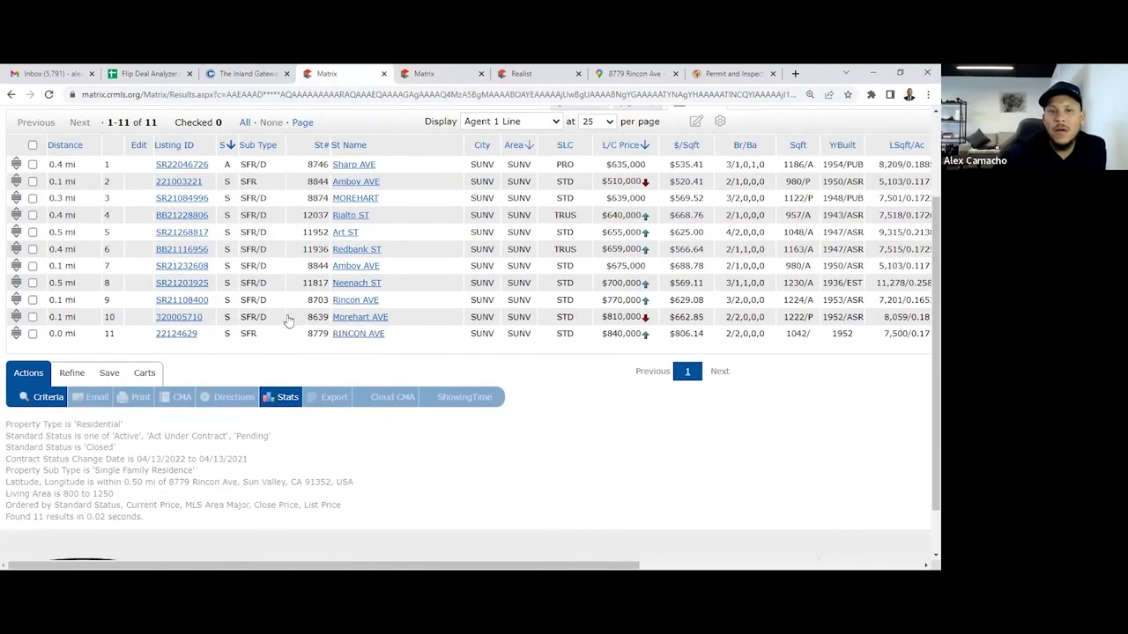
pyautogui.click(185, 325)
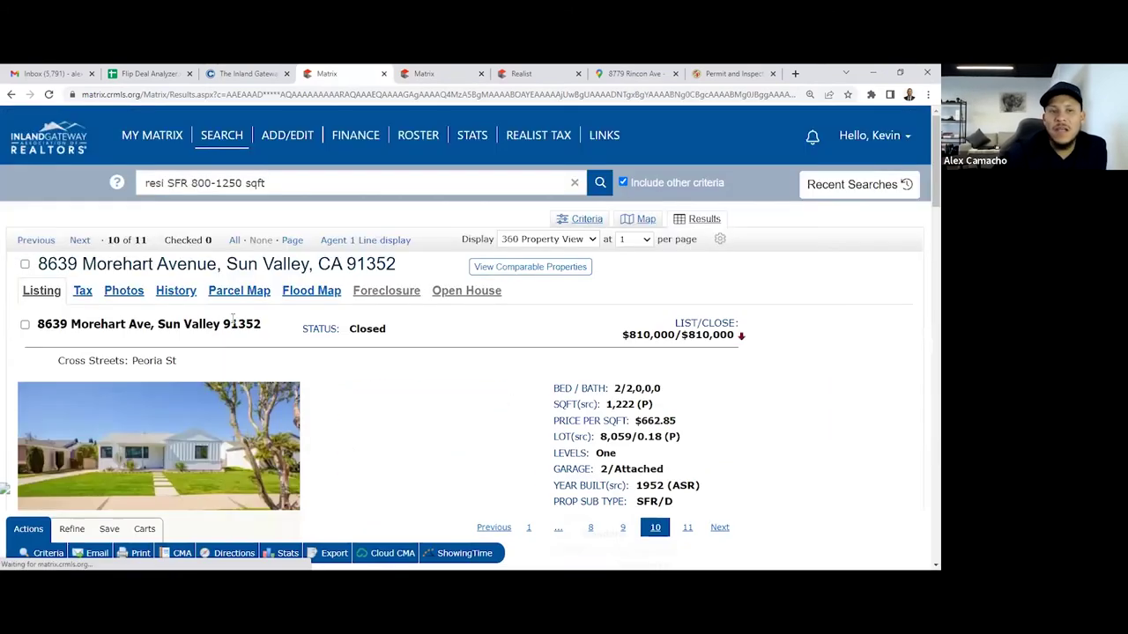
pyautogui.scroll(-2, 440, 366)
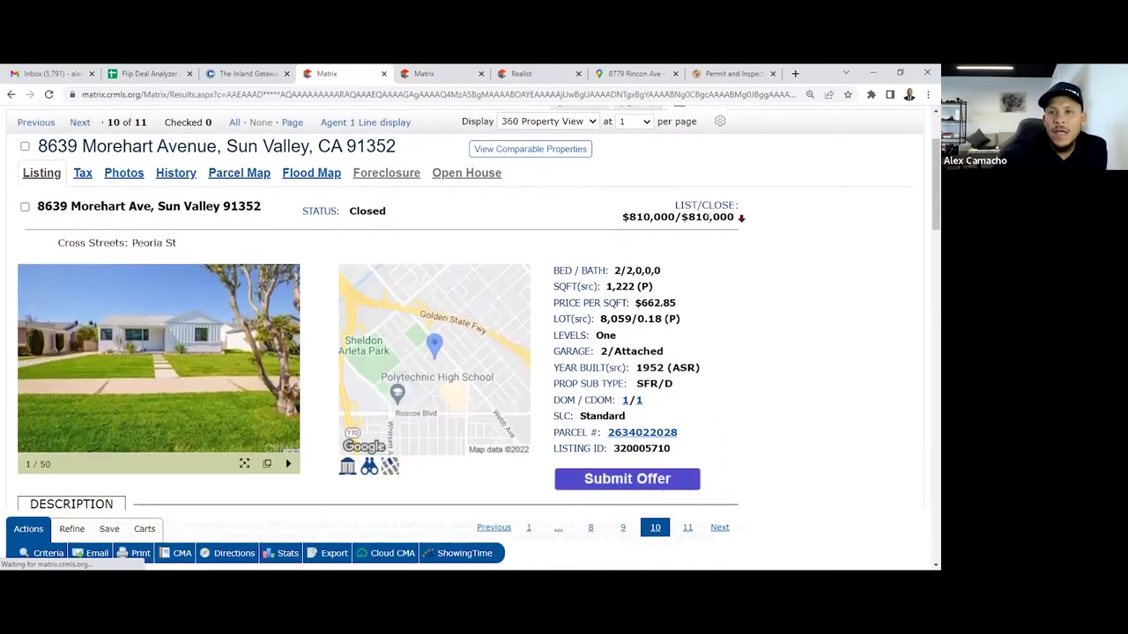
pyautogui.scroll(-1, 442, 365)
pyautogui.tripleClick(626, 227)
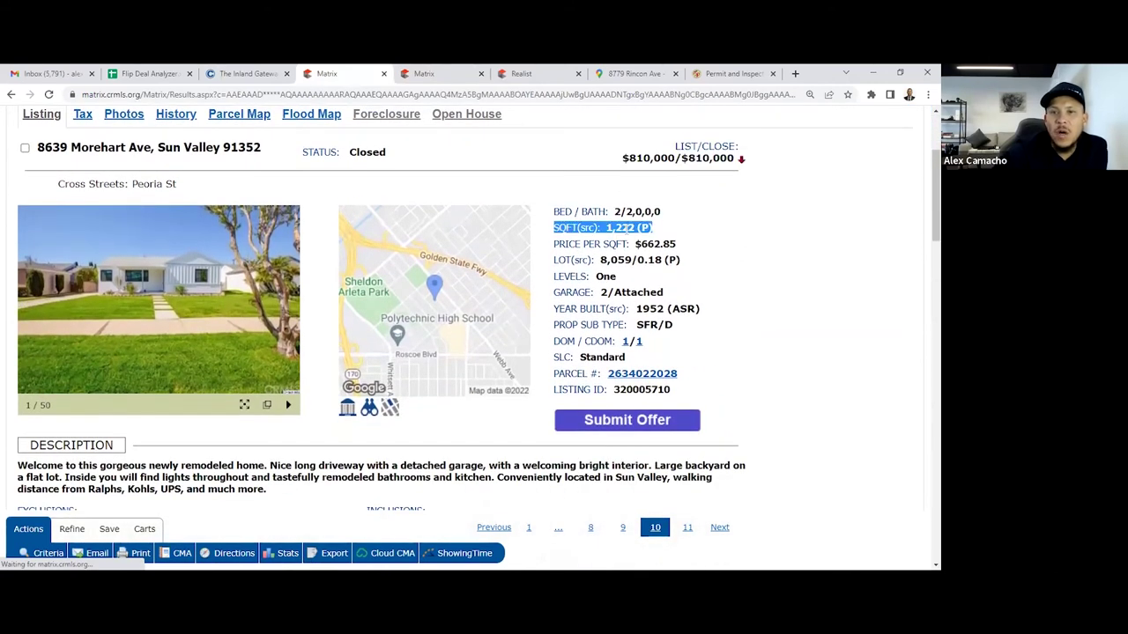
pyautogui.doubleClick(642, 211)
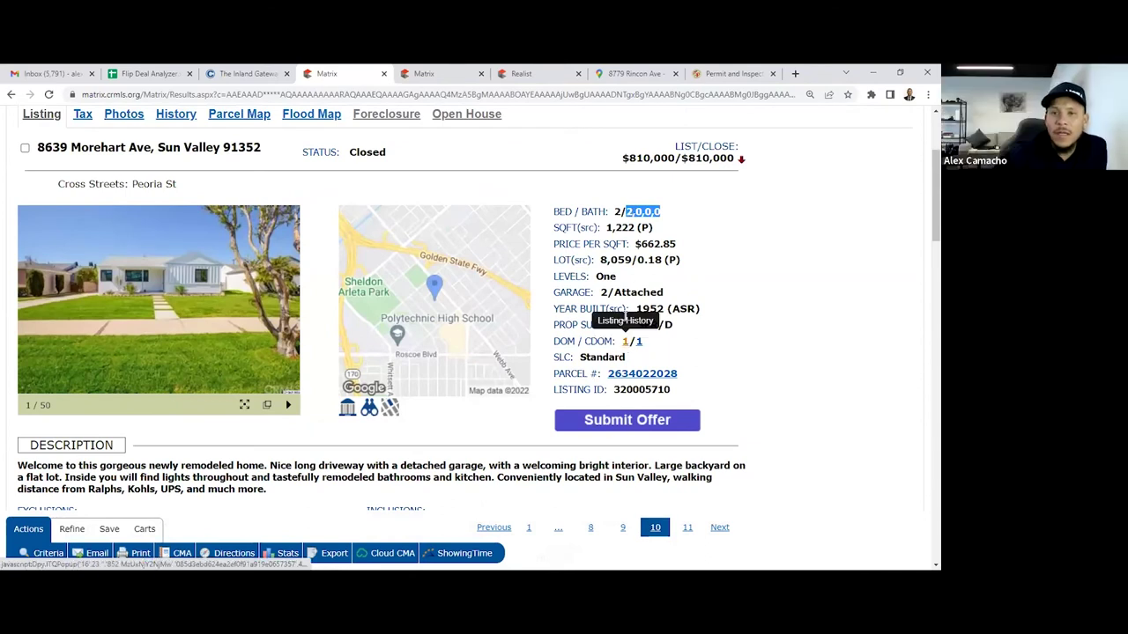
pyautogui.scroll(-1, 625, 339)
pyautogui.scroll(2, 601, 257)
pyautogui.scroll(-2, 601, 257)
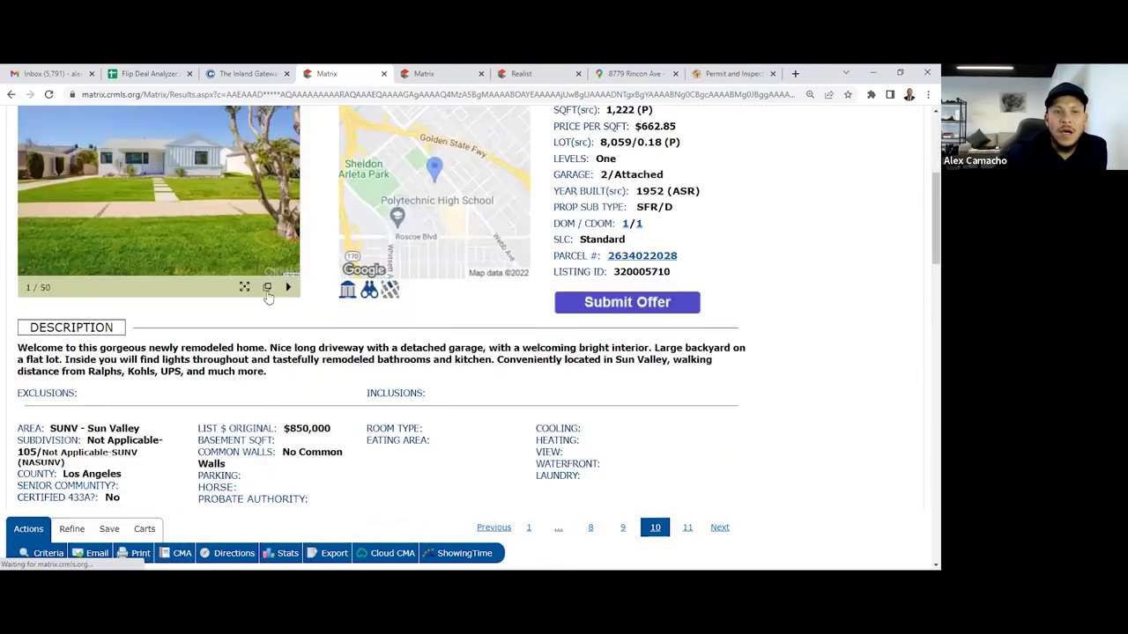
pyautogui.click(267, 287)
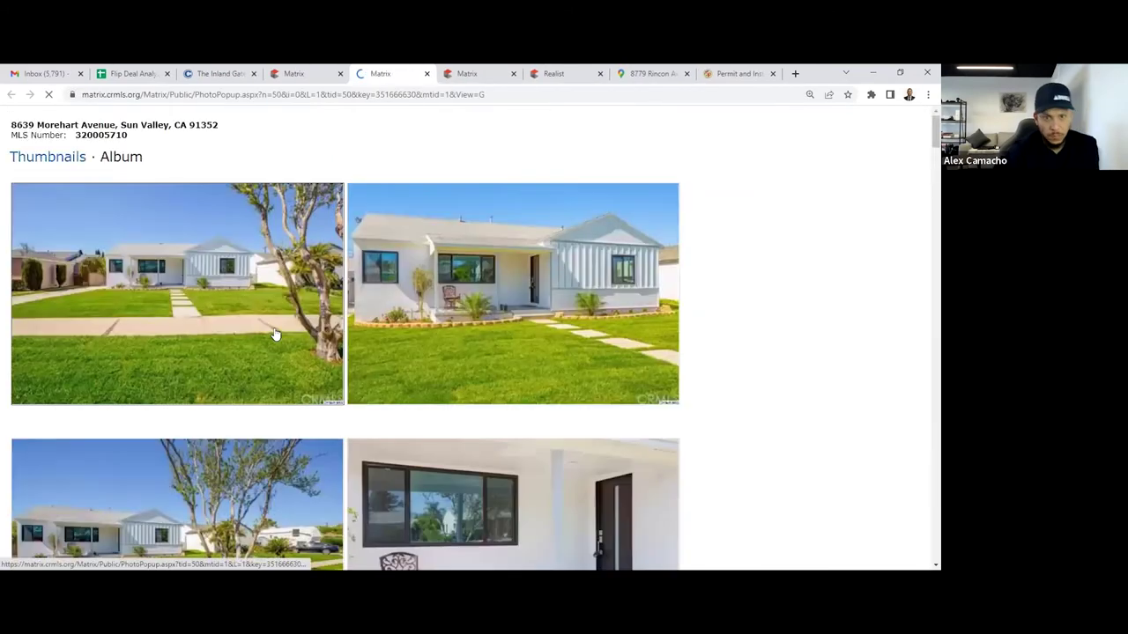
pyautogui.scroll(-3, 273, 326)
pyautogui.scroll(-2, 274, 328)
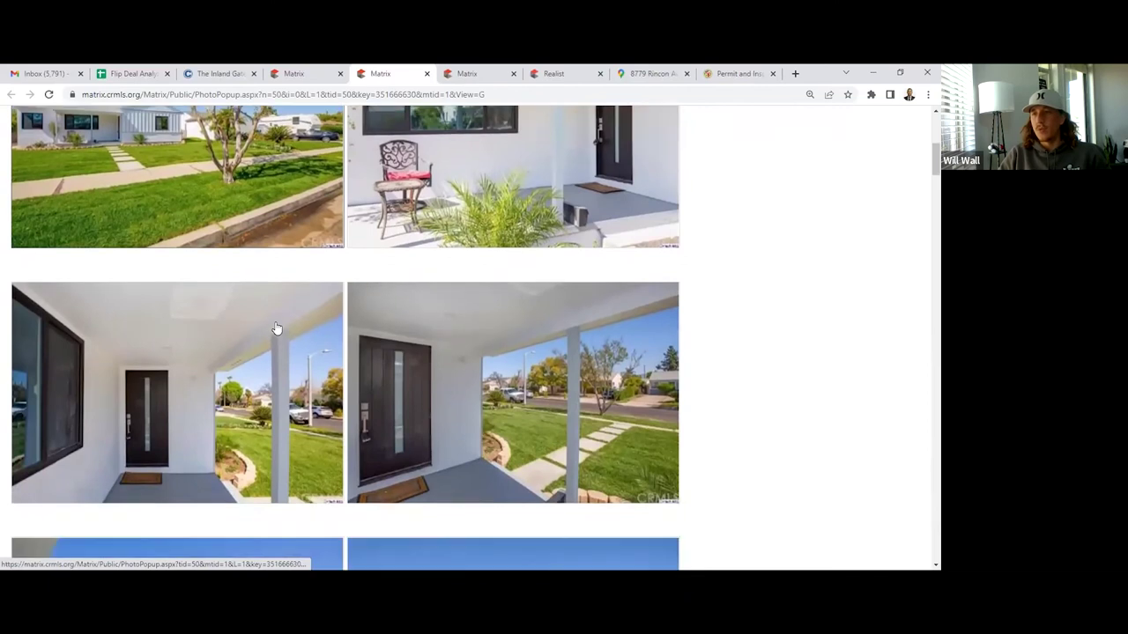
pyautogui.scroll(-10, 274, 327)
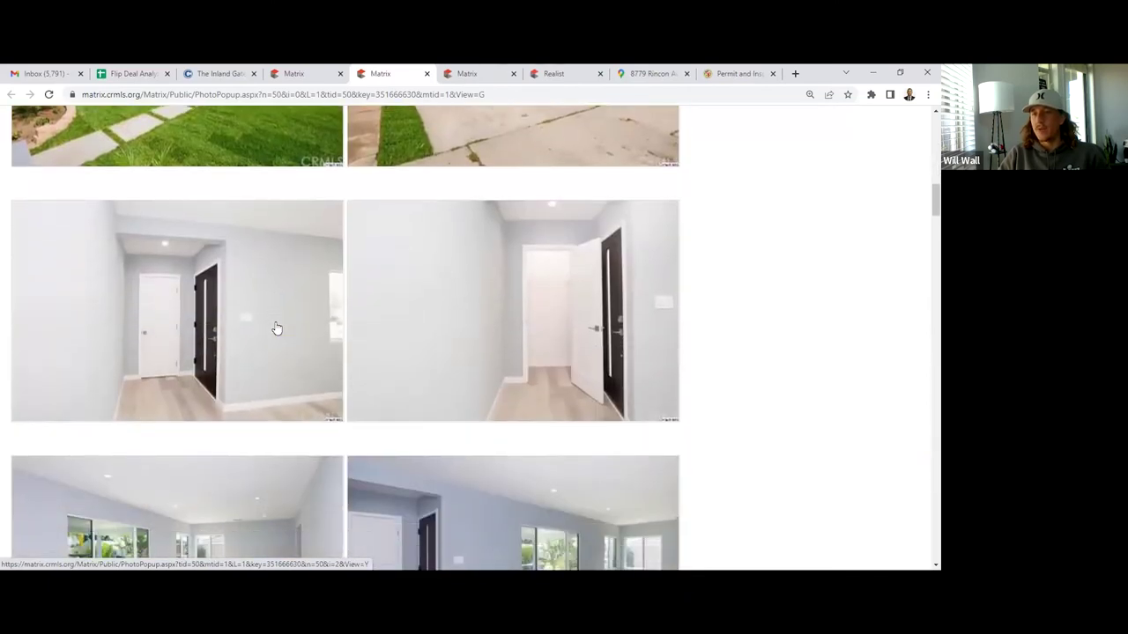
pyautogui.scroll(-8, 275, 328)
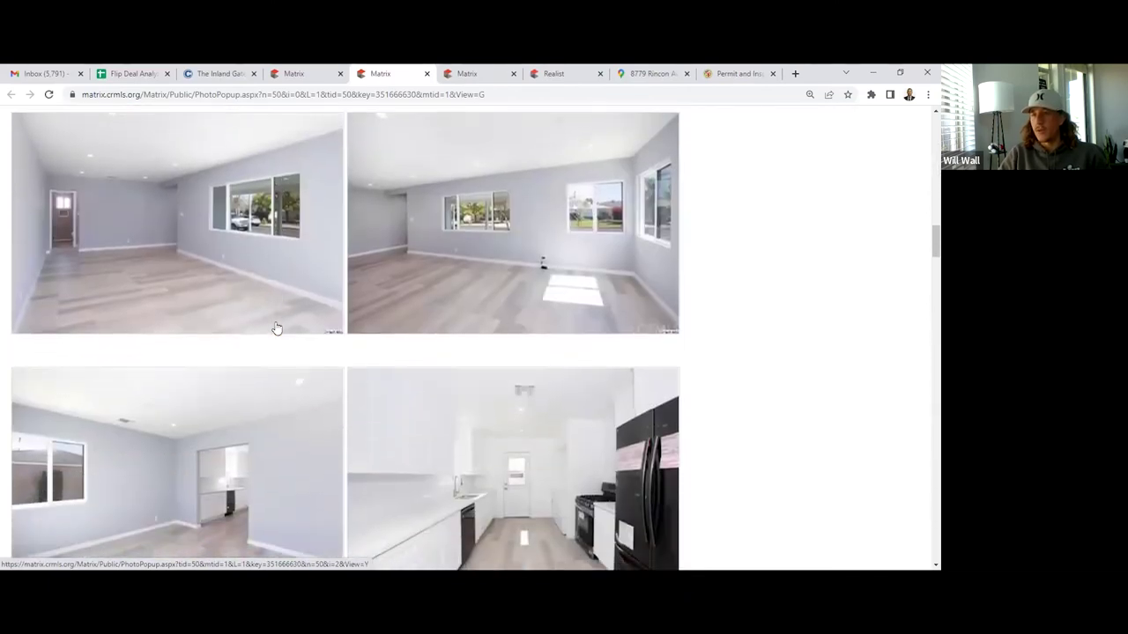
pyautogui.scroll(-12, 275, 328)
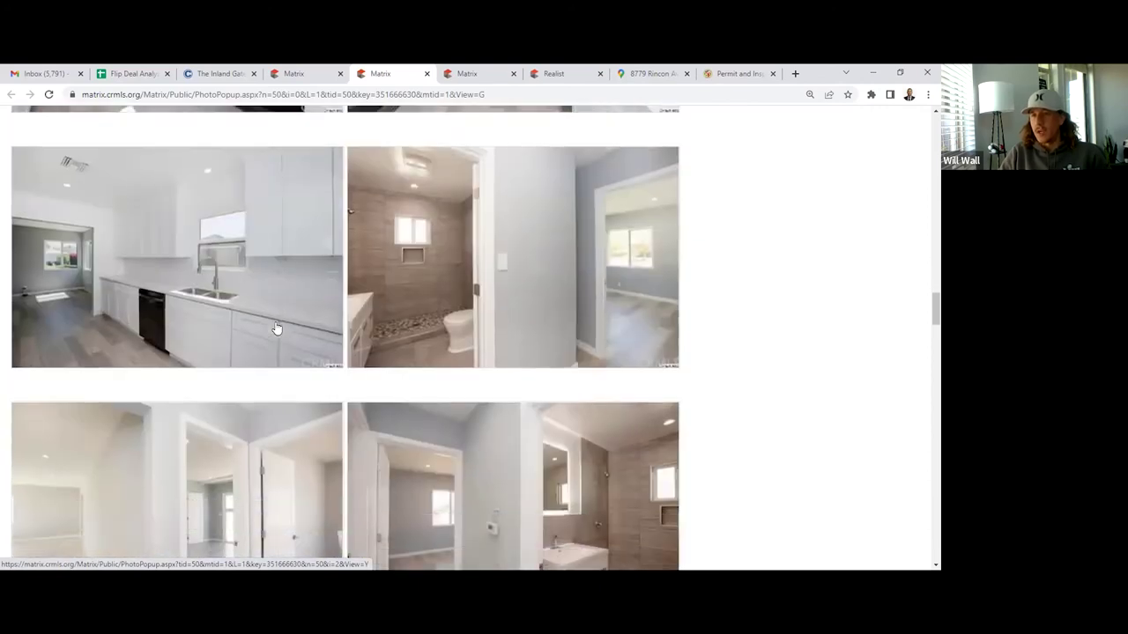
pyautogui.scroll(-10, 277, 329)
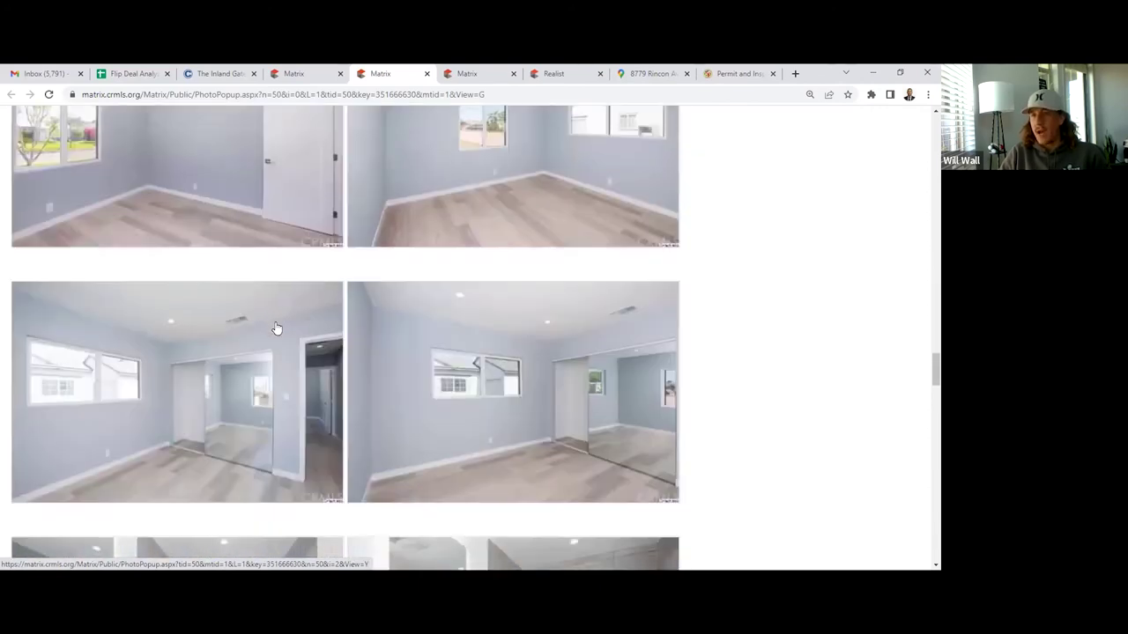
pyautogui.scroll(-12, 274, 315)
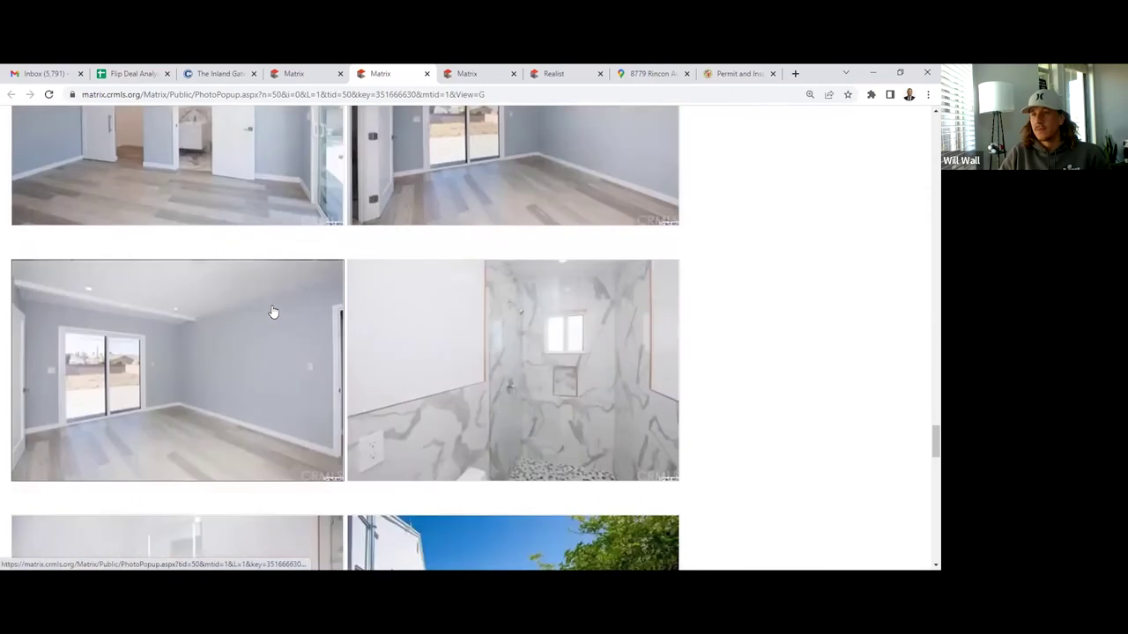
pyautogui.scroll(-8, 273, 317)
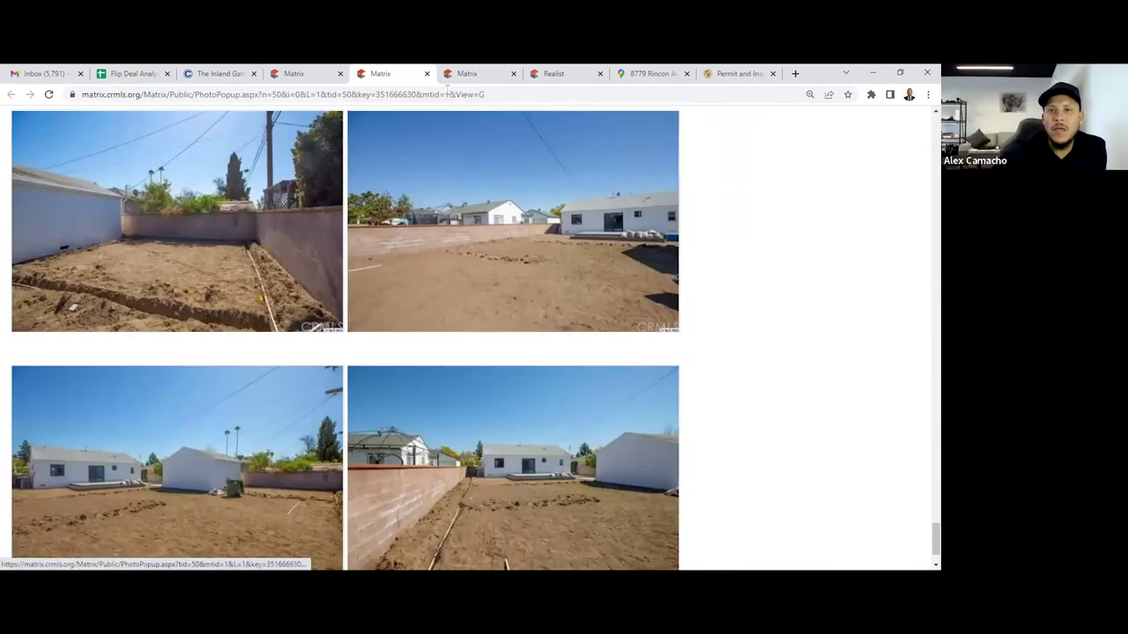
pyautogui.hotkey('ctrl', 'w')
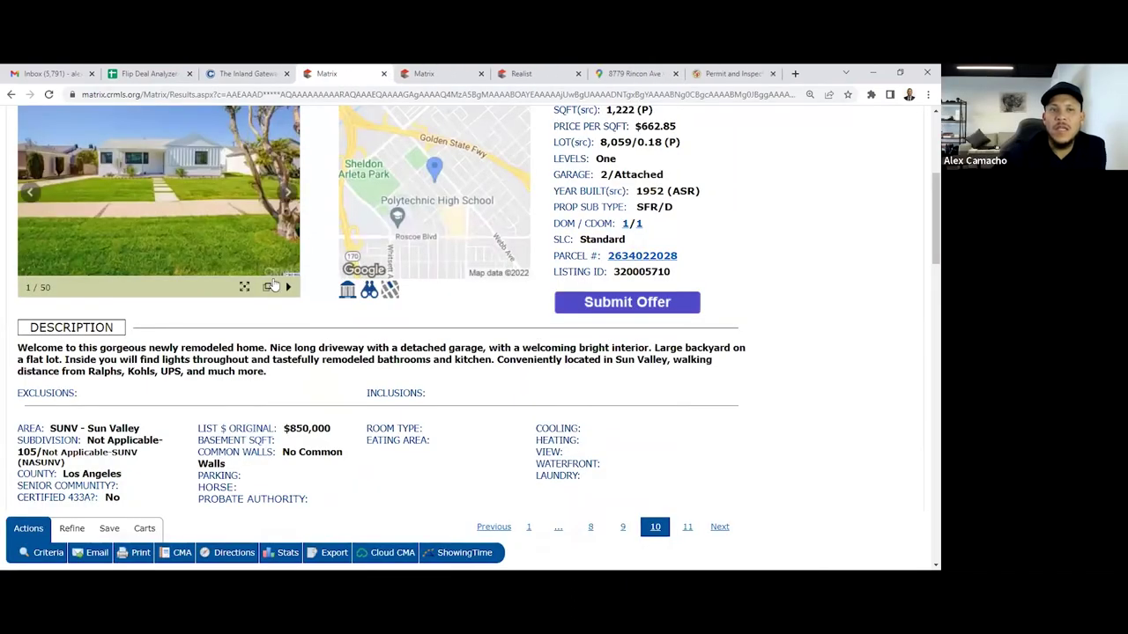
pyautogui.click(267, 287)
pyautogui.scroll(-10, 388, 364)
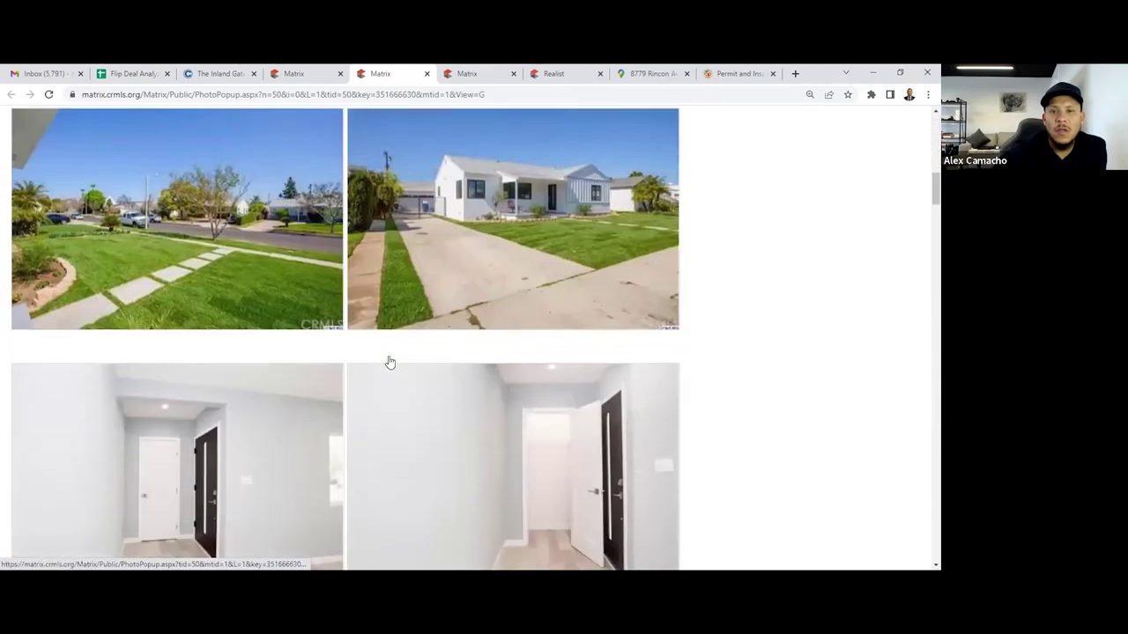
pyautogui.scroll(-15, 388, 361)
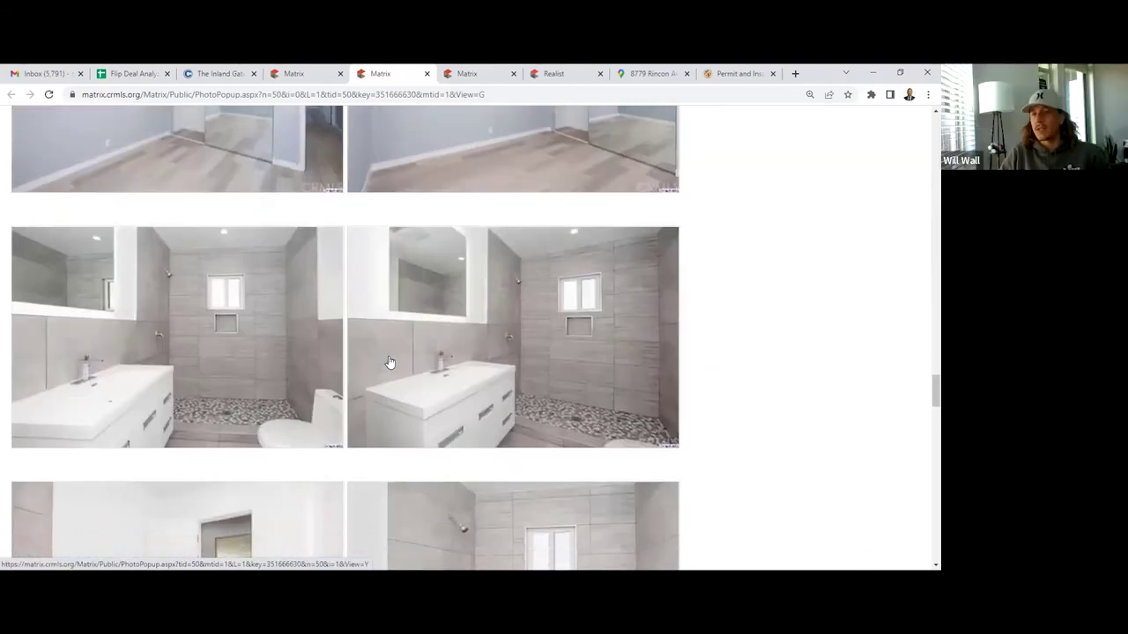
pyautogui.scroll(-10, 388, 361)
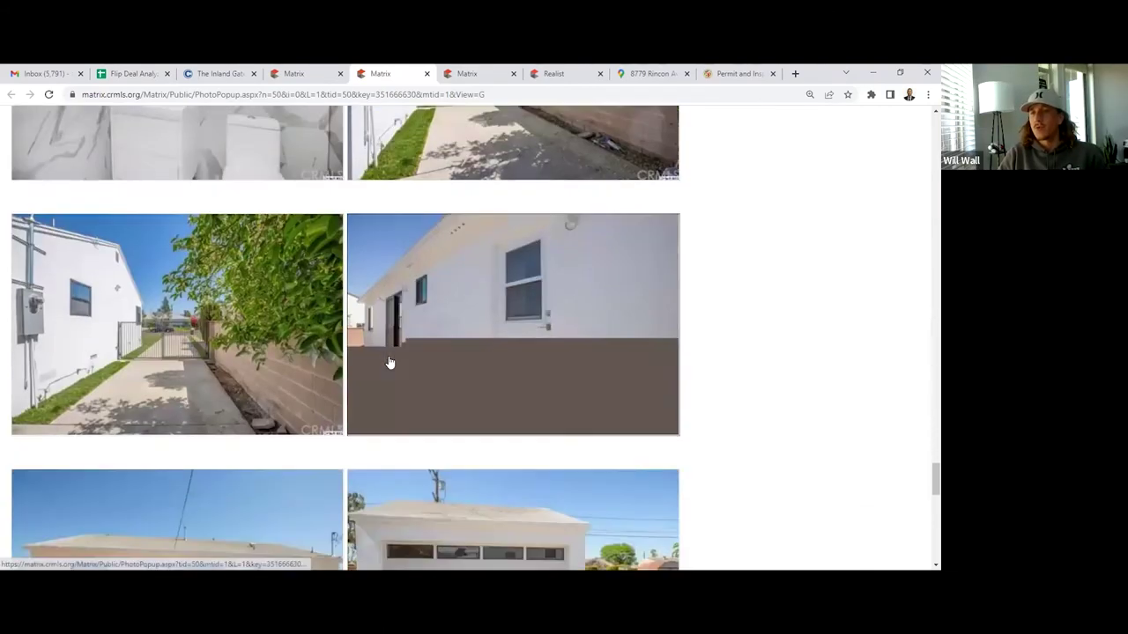
pyautogui.scroll(-3, 237, 407)
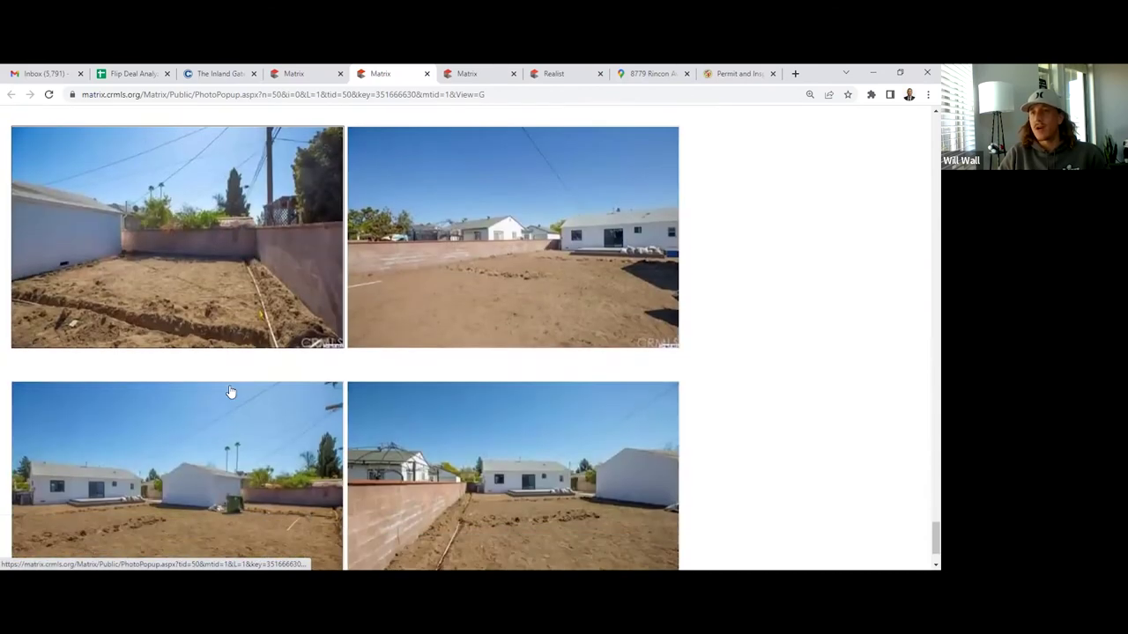
pyautogui.scroll(1, 66, 150)
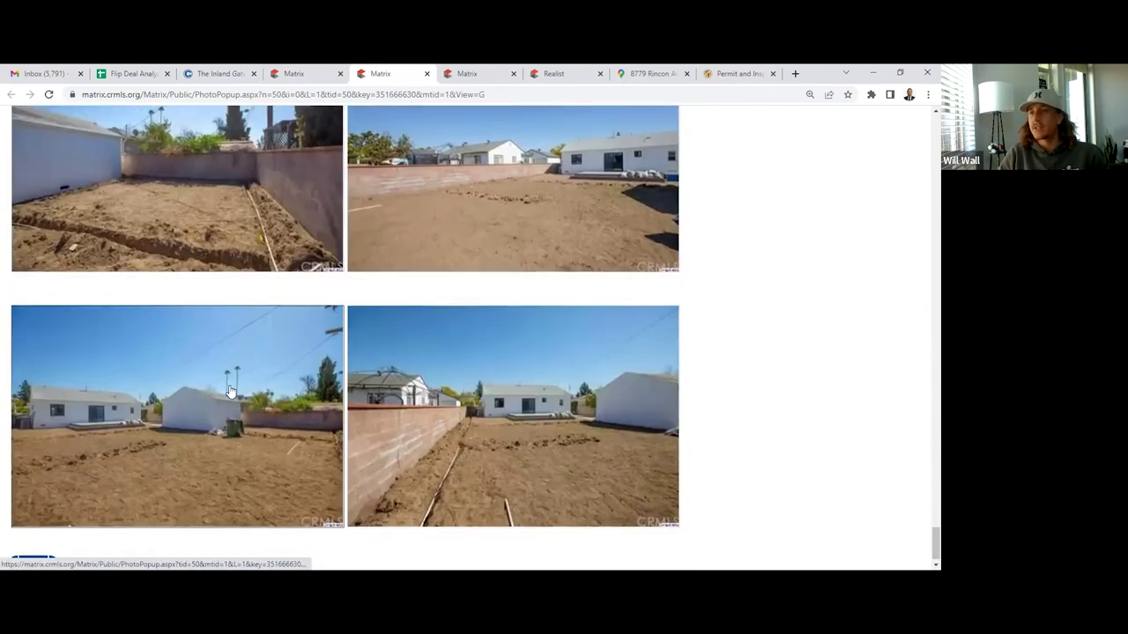
pyautogui.scroll(8, 65, 147)
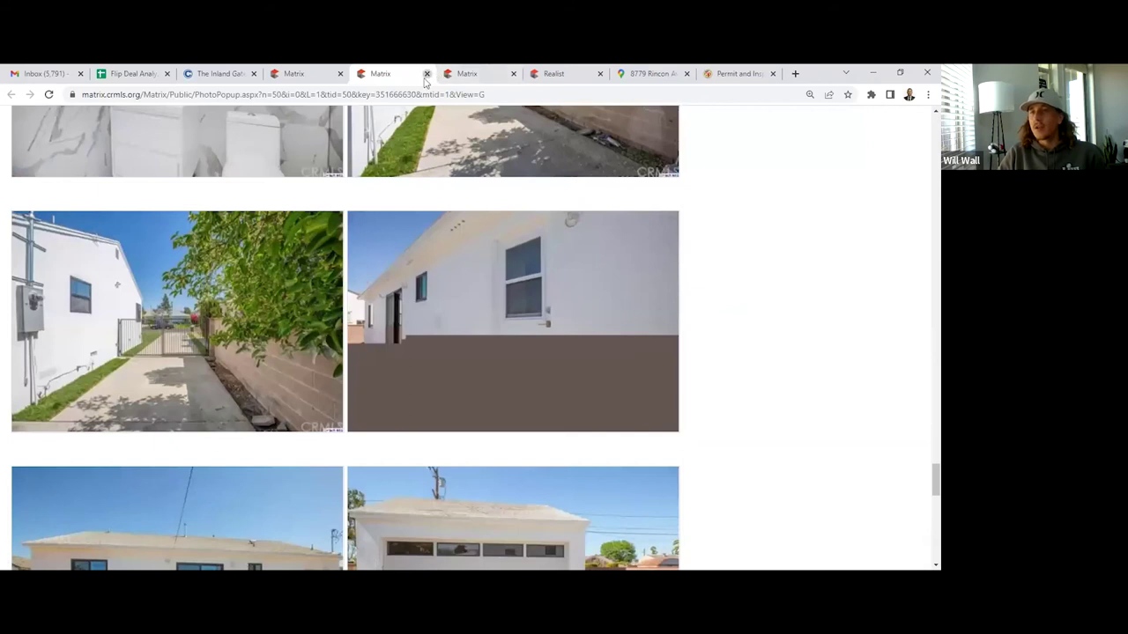
# Close the Morehart photo album and list all 11 comps as one-line rows
pyautogui.click(427, 73)
pyautogui.scroll(3, 377, 232)
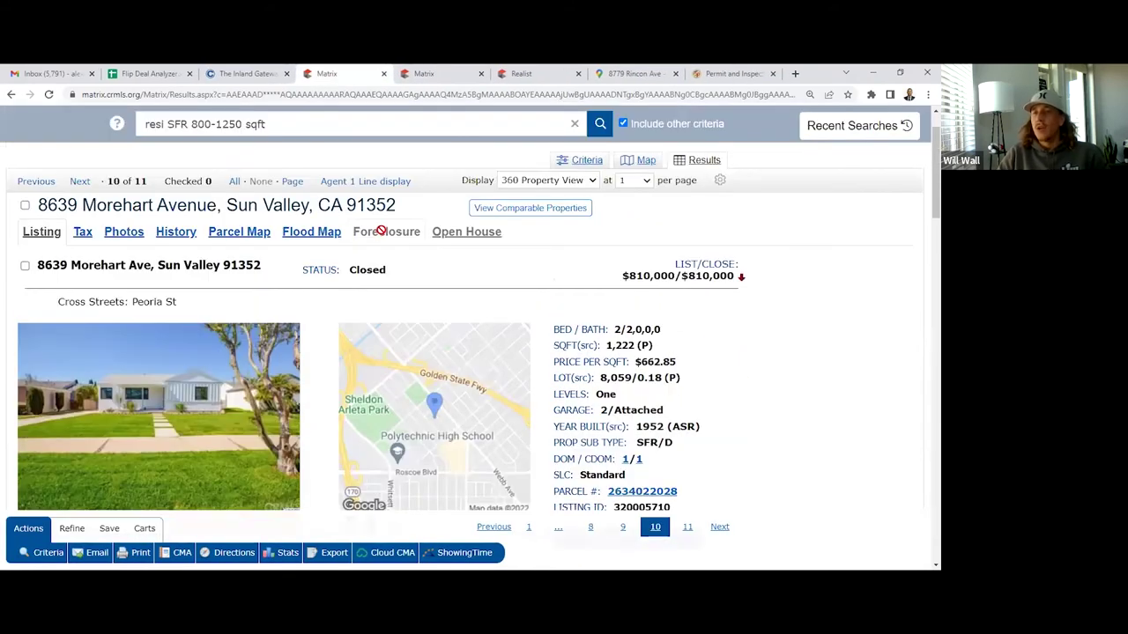
pyautogui.scroll(1, 381, 227)
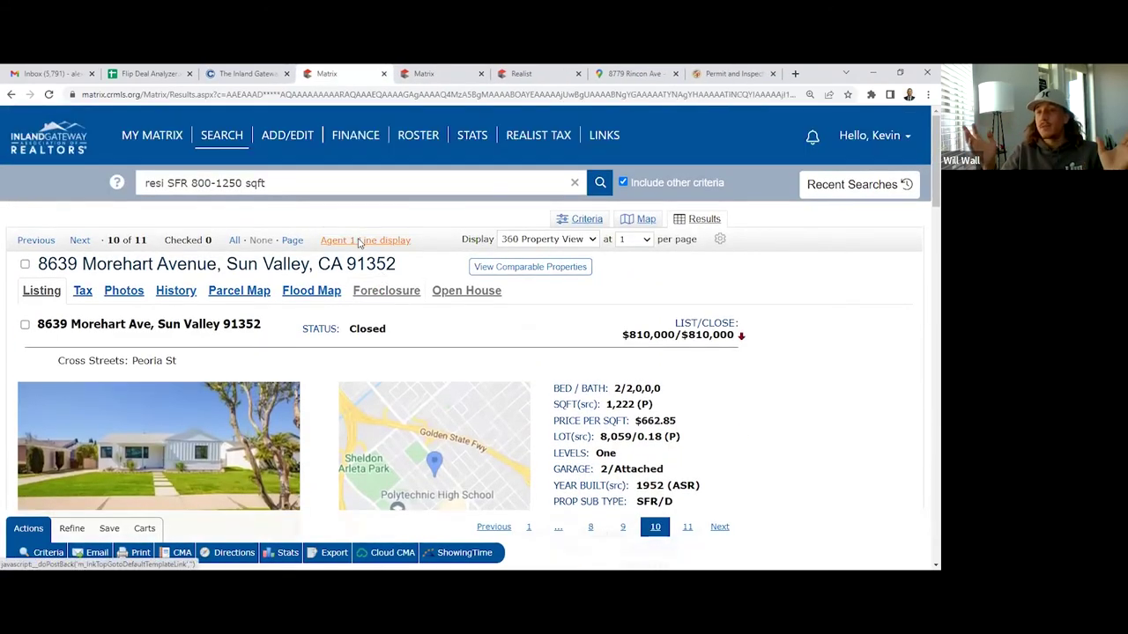
pyautogui.click(362, 239)
pyautogui.scroll(-1, 376, 279)
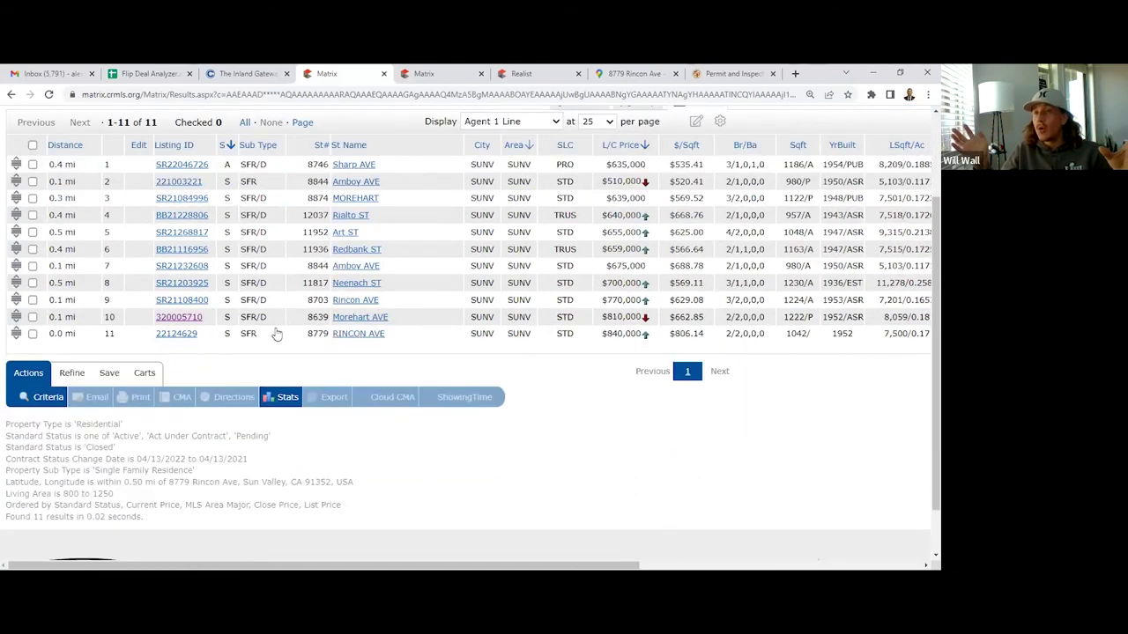
pyautogui.click(199, 302)
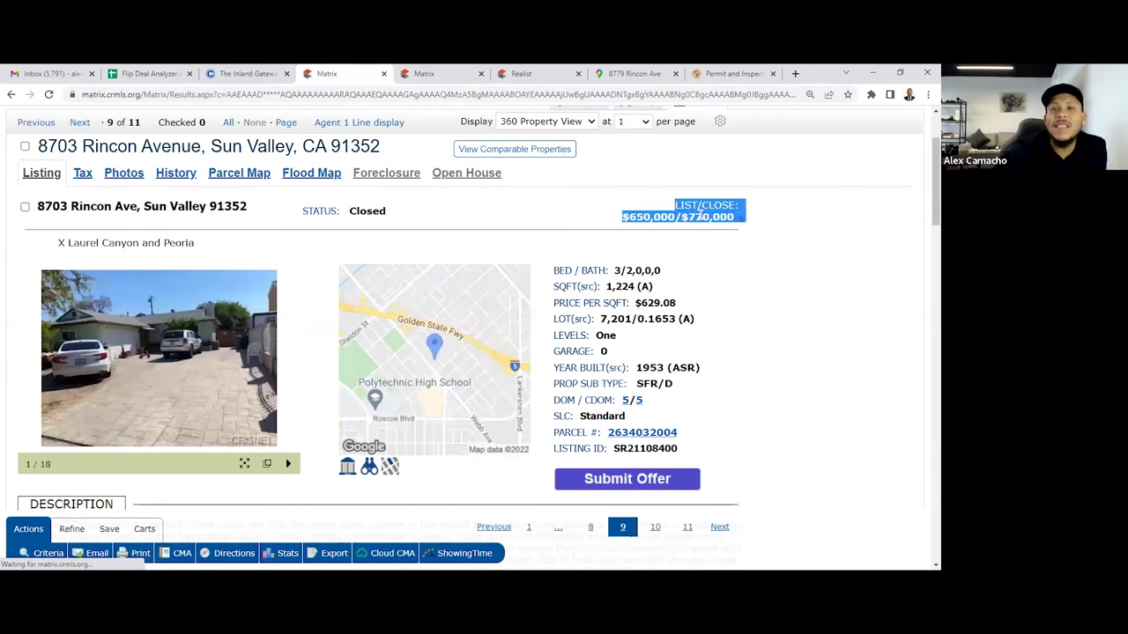
pyautogui.scroll(-1, 395, 353)
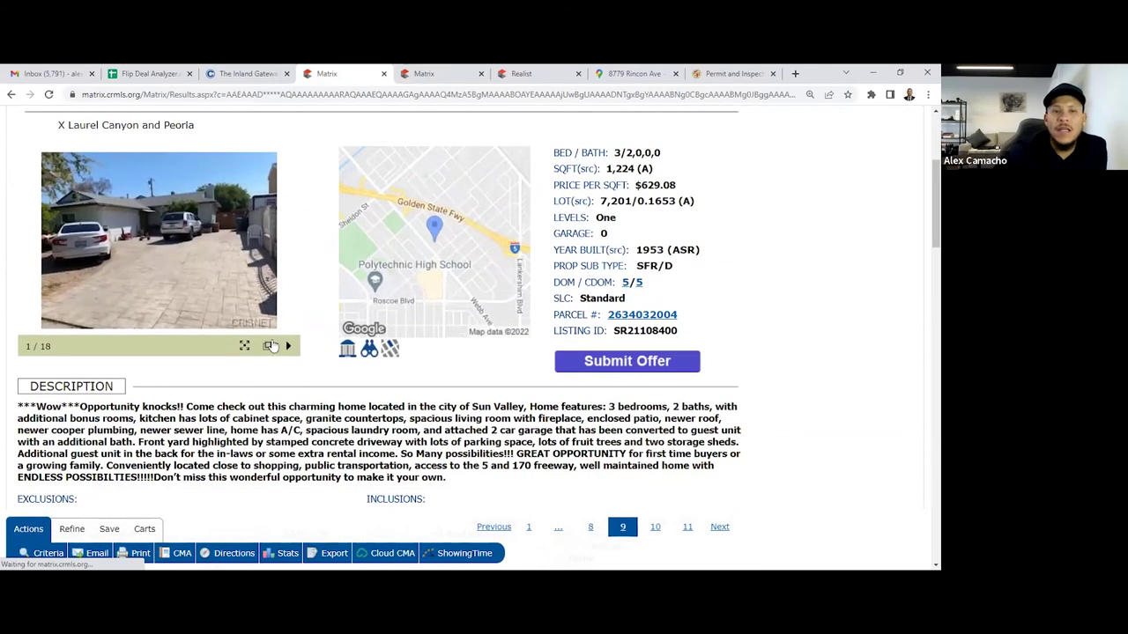
pyautogui.click(269, 345)
pyautogui.scroll(-5, 273, 346)
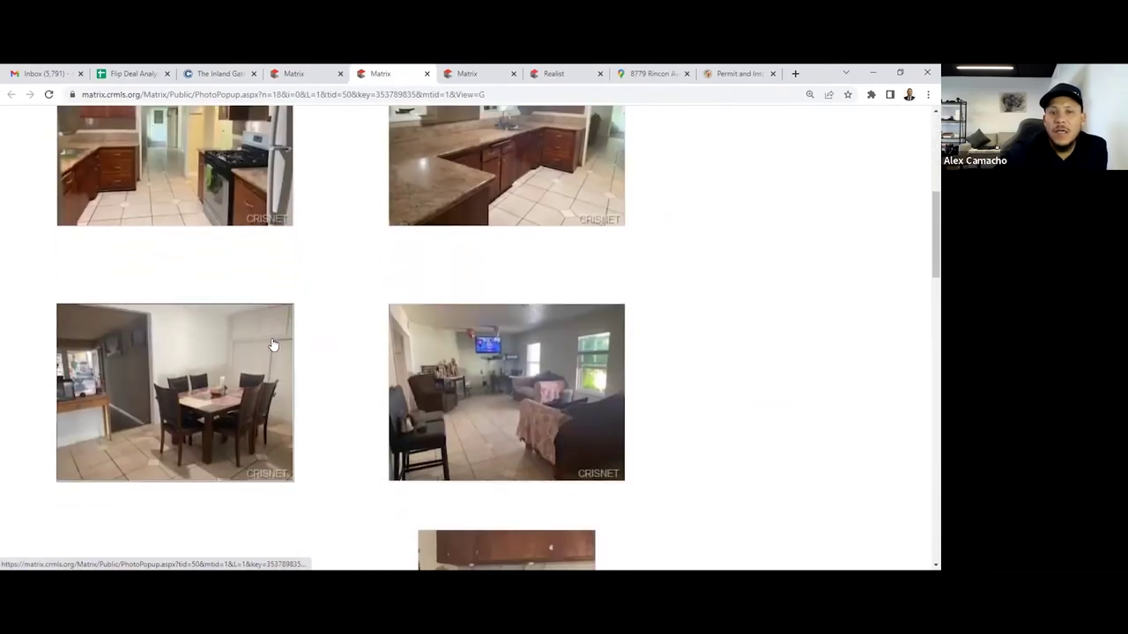
pyautogui.scroll(-2, 274, 345)
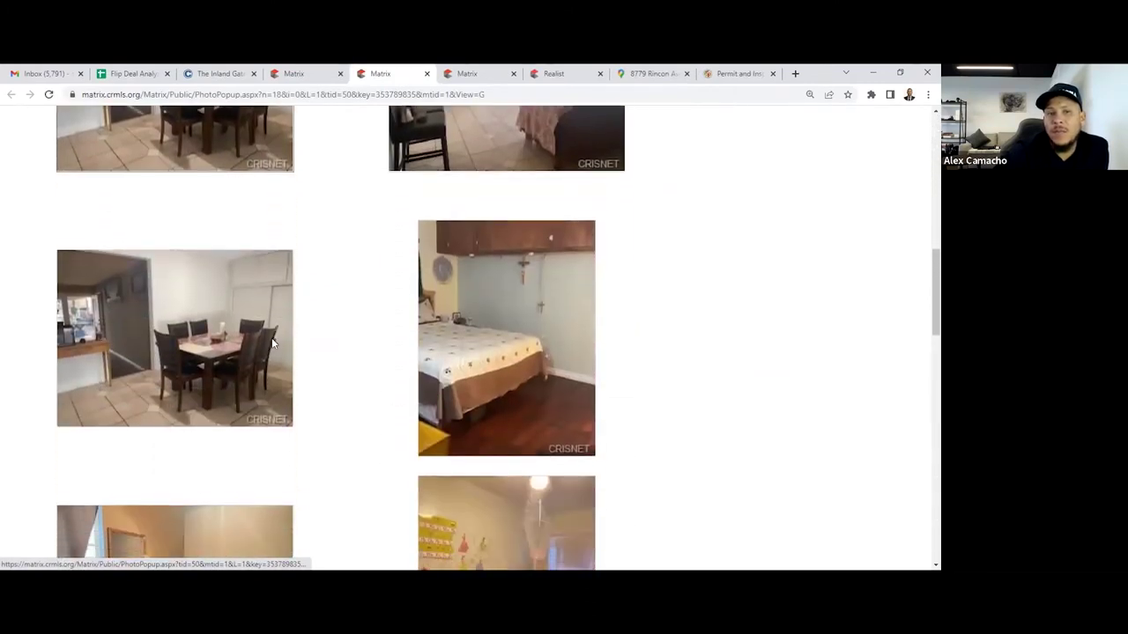
pyautogui.scroll(-10, 273, 346)
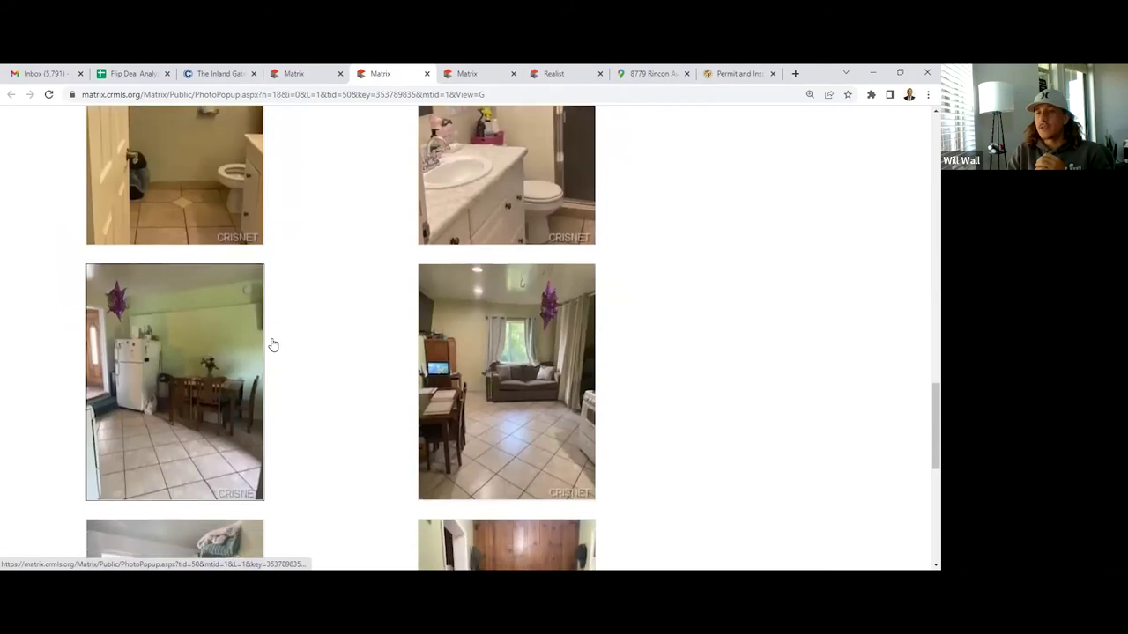
pyautogui.scroll(-1, 273, 346)
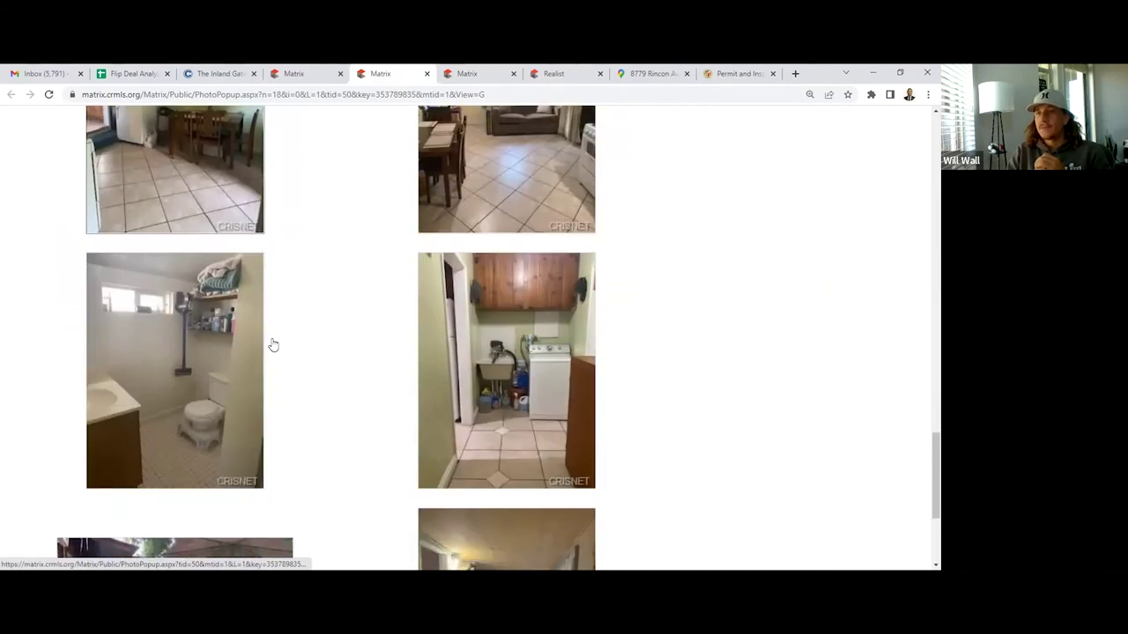
pyautogui.scroll(-2, 308, 382)
pyautogui.scroll(15, 308, 382)
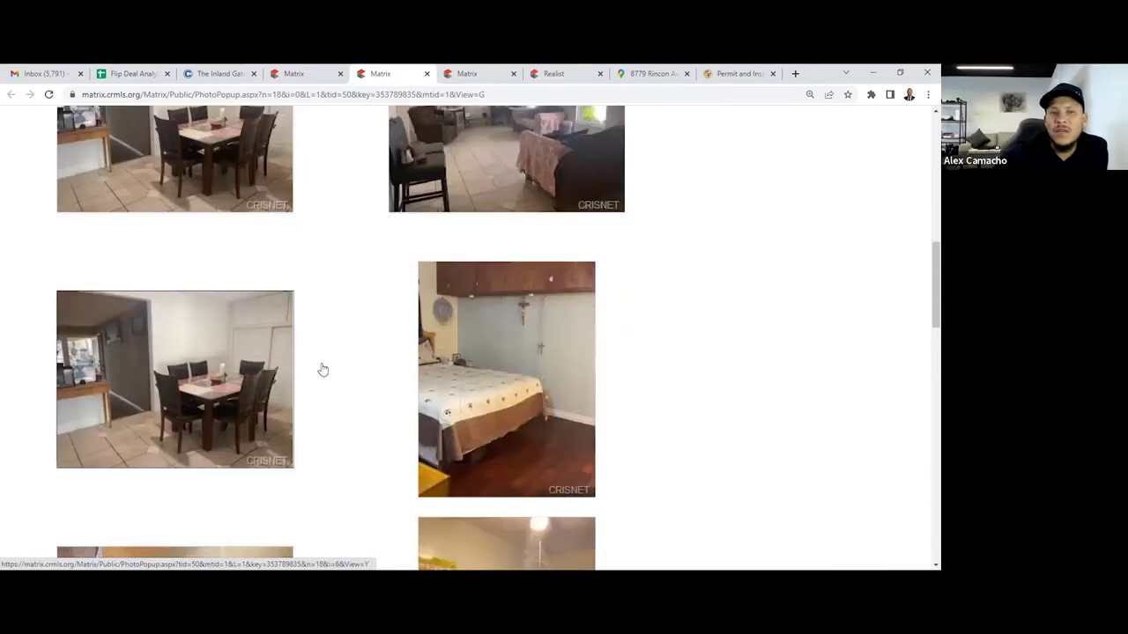
pyautogui.scroll(2, 327, 362)
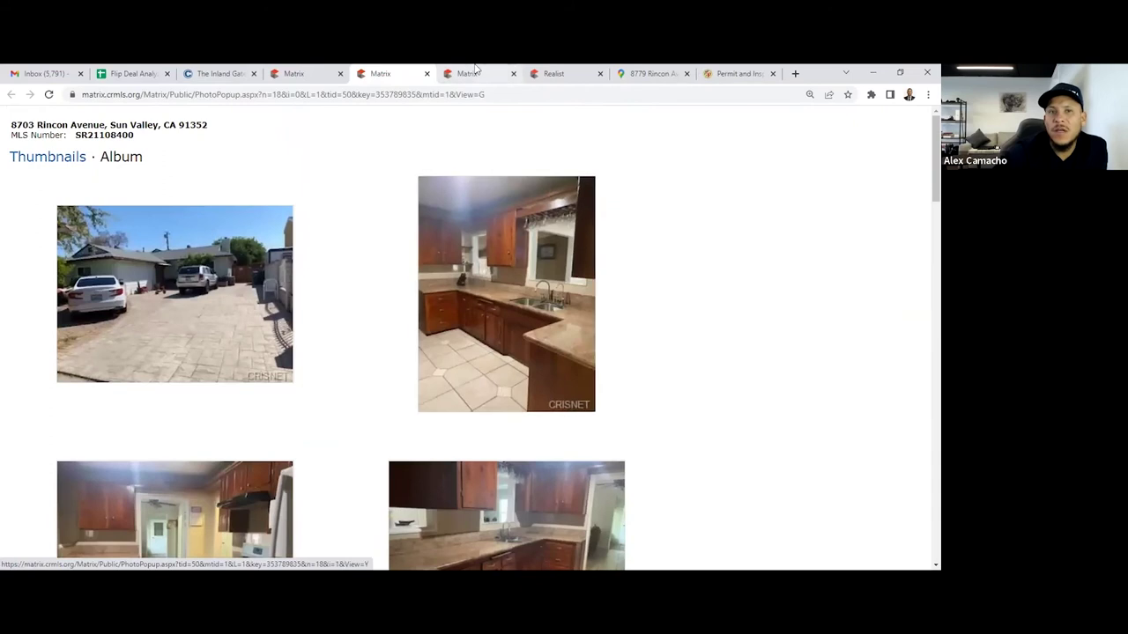
pyautogui.click(426, 73)
pyautogui.moveTo(661, 271); pyautogui.dragTo(553, 270)
pyautogui.click(634, 287)
pyautogui.tripleClick(634, 286)
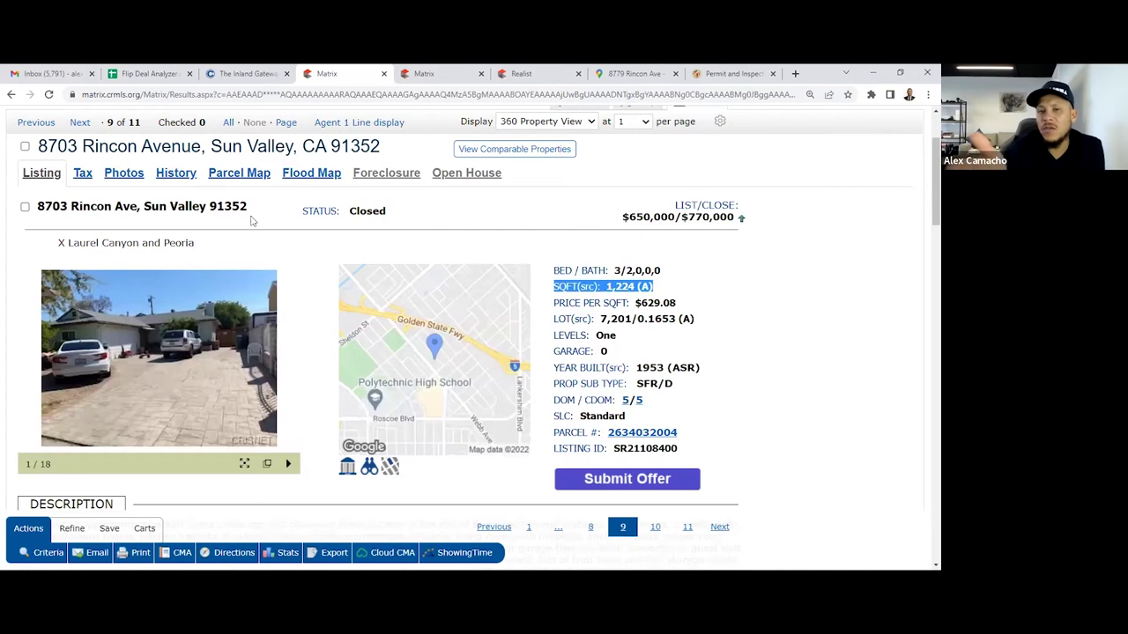
pyautogui.moveTo(743, 233); pyautogui.dragTo(718, 221)
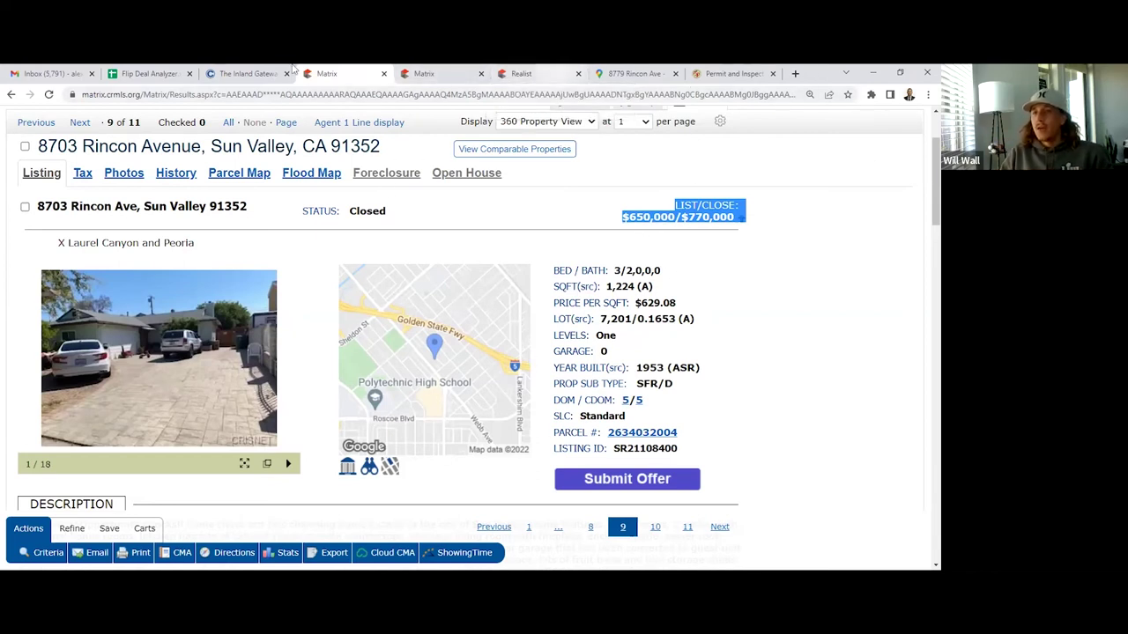
pyautogui.click(145, 73)
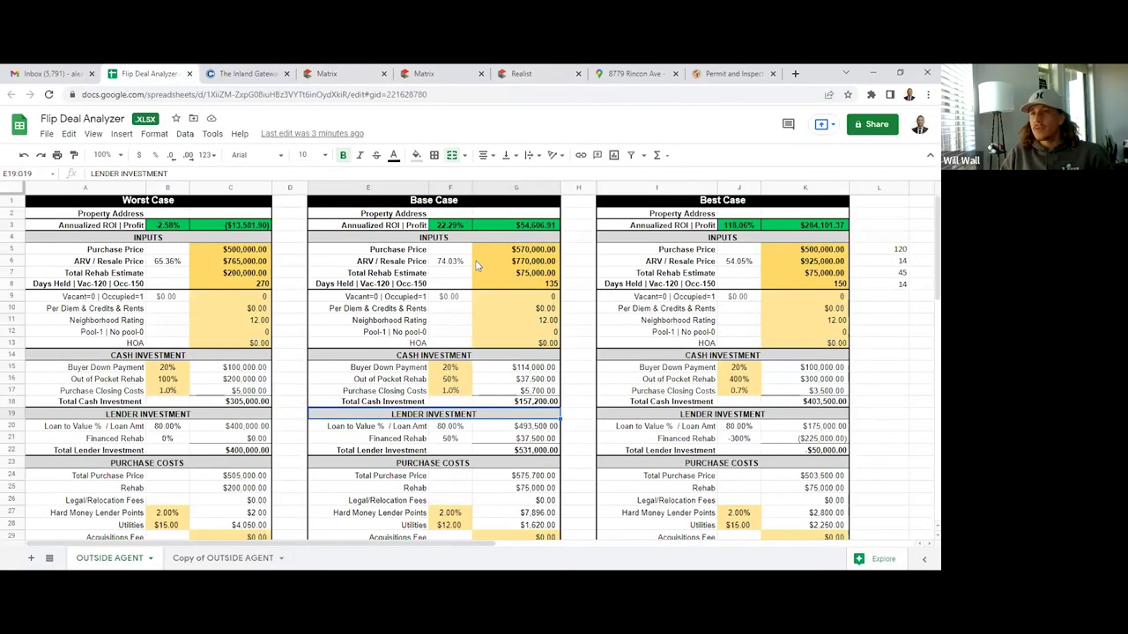
# Enter a Base Case ARV of 810000 and rehab of 80000, lifting profit to $87,666.91
pyautogui.click(535, 251)
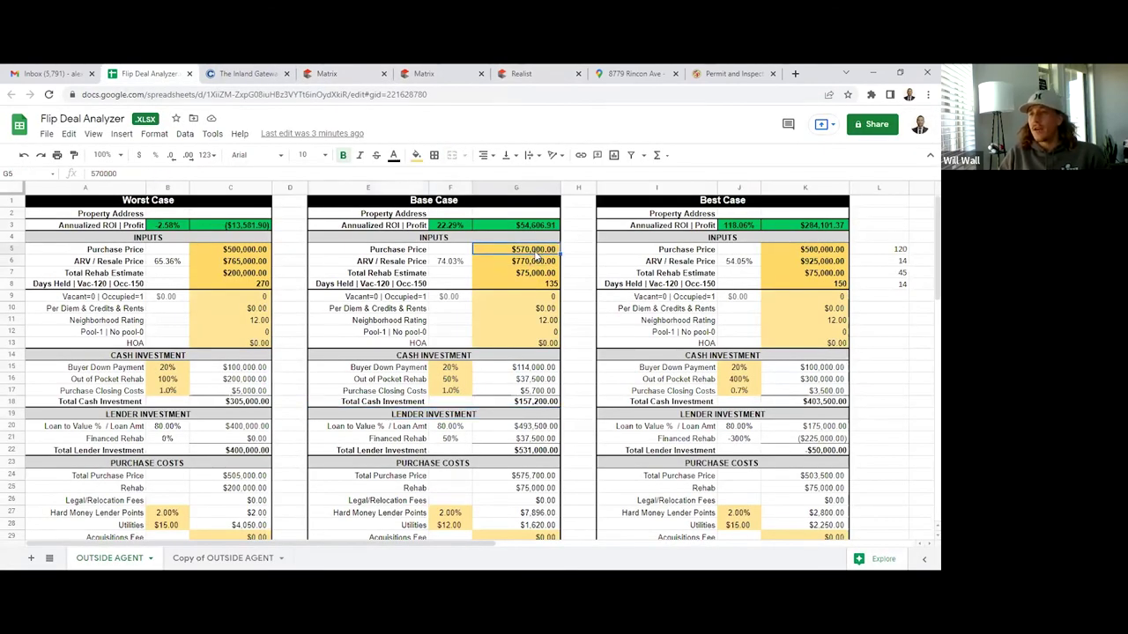
pyautogui.click(535, 260)
pyautogui.write('810000')
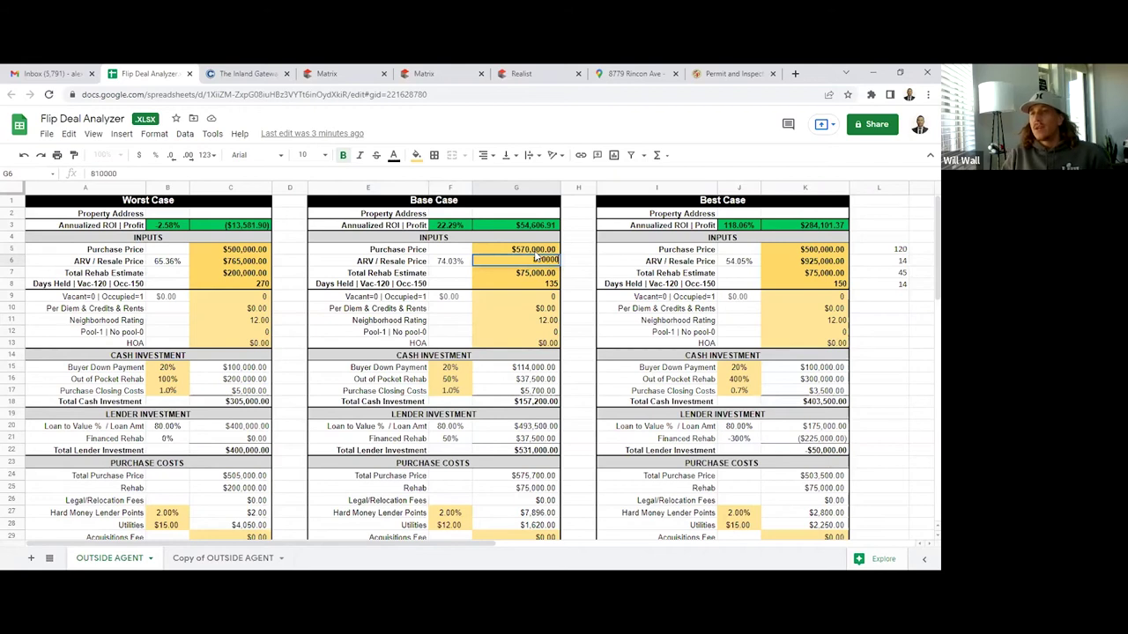
pyautogui.press('Return')
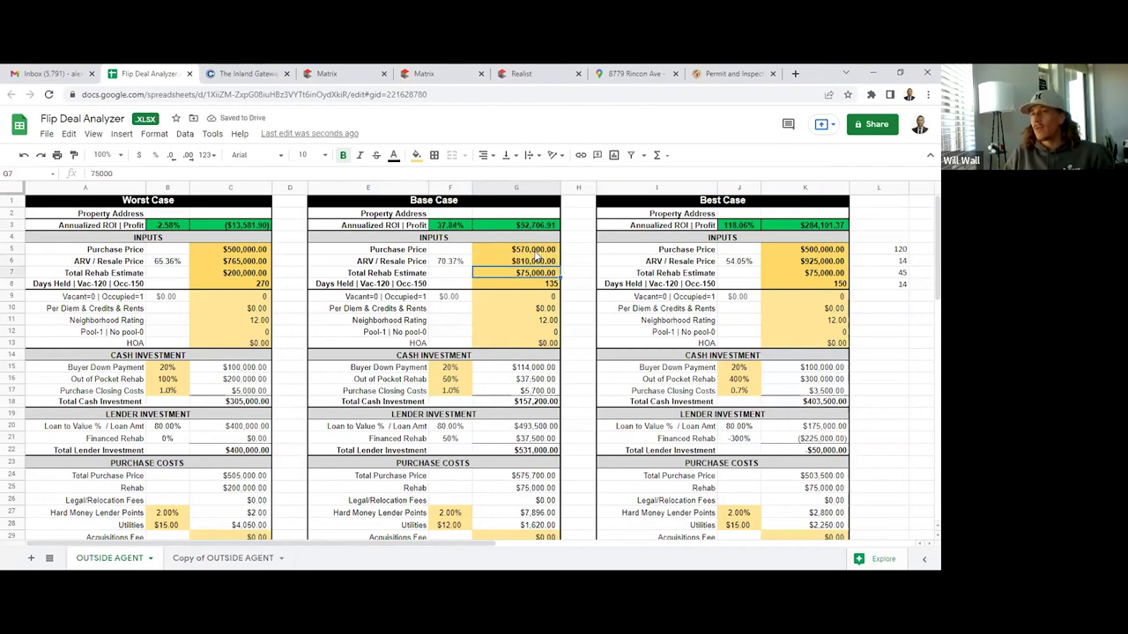
pyautogui.write('80000')
pyautogui.press('Return')
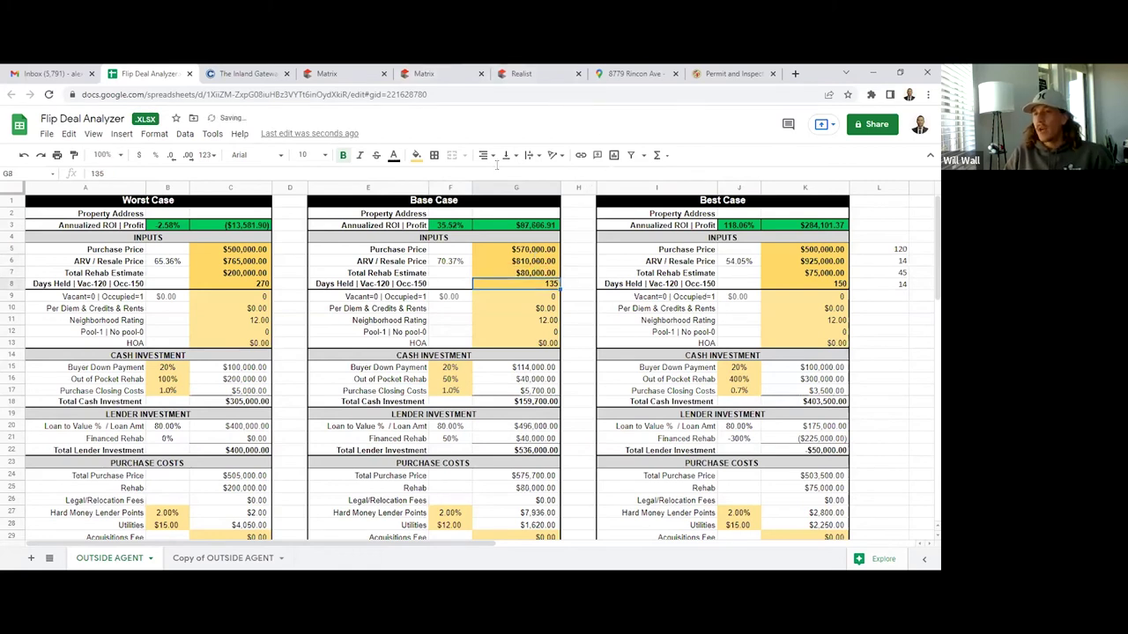
pyautogui.click(927, 94)
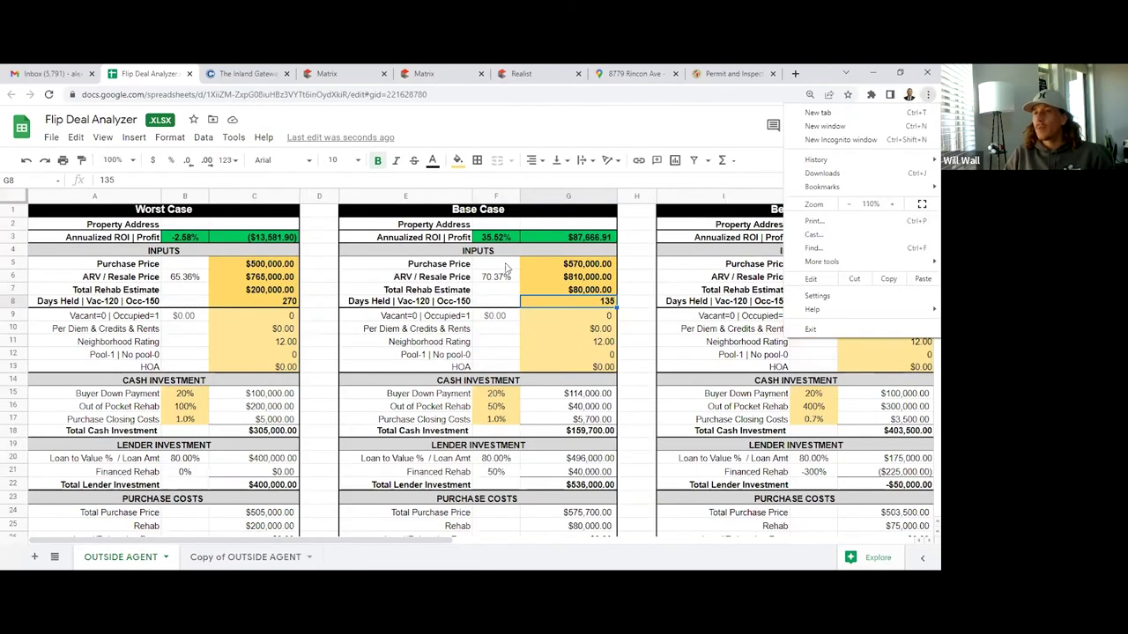
pyautogui.click(586, 265)
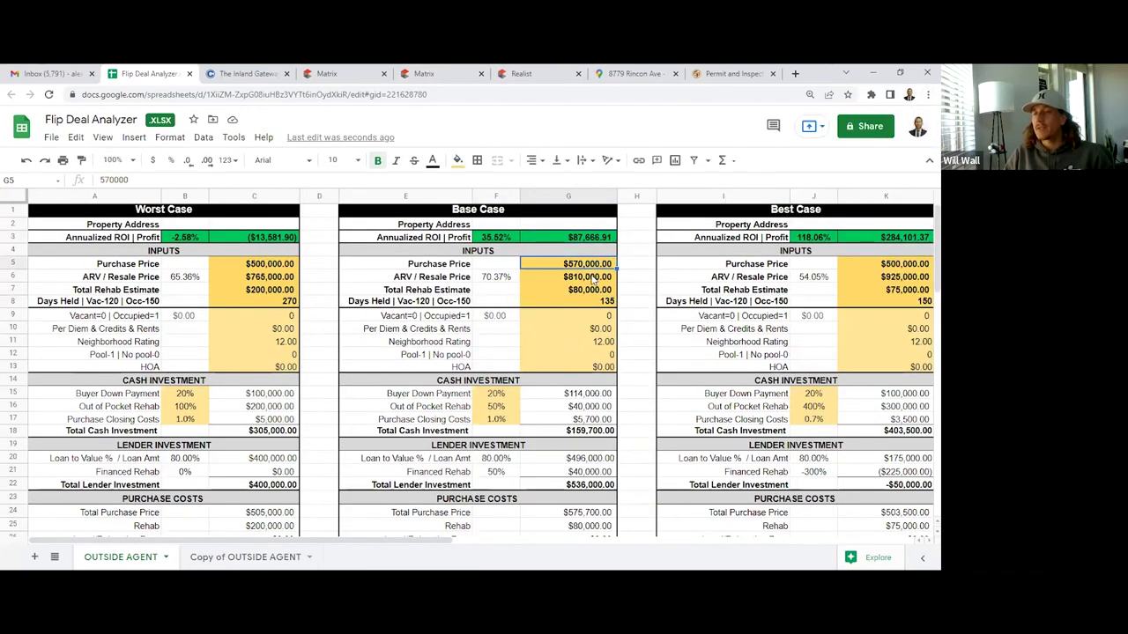
pyautogui.press('Right')
pyautogui.press('Right')
pyautogui.press('Right')
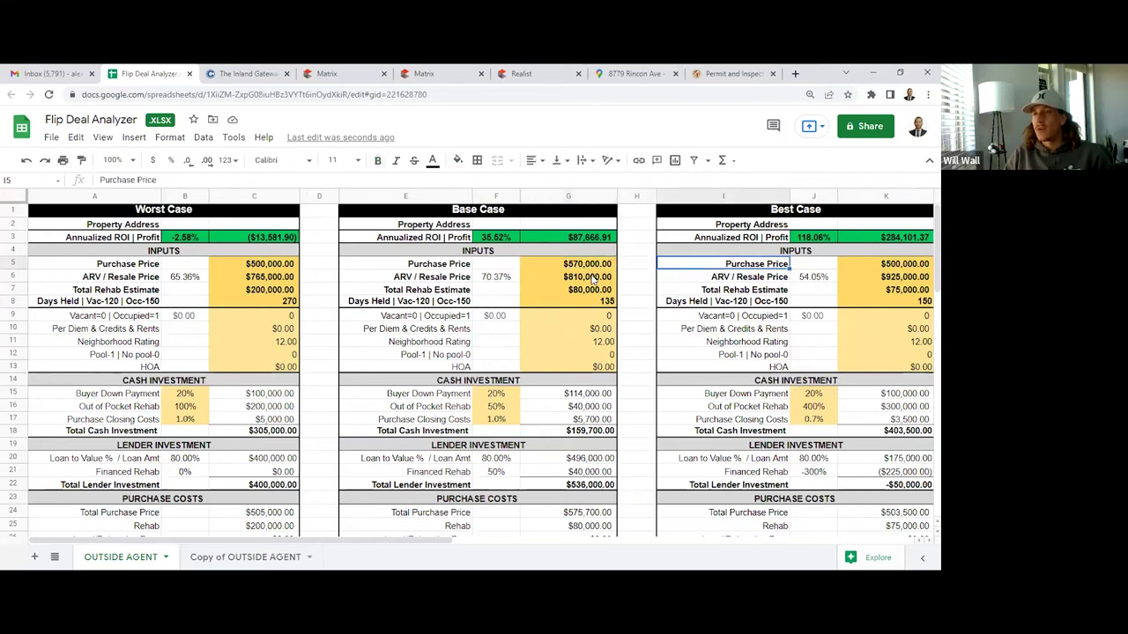
pyautogui.press('Right')
pyautogui.press('Left')
pyautogui.press('Left')
pyautogui.press('Left')
pyautogui.press('Left')
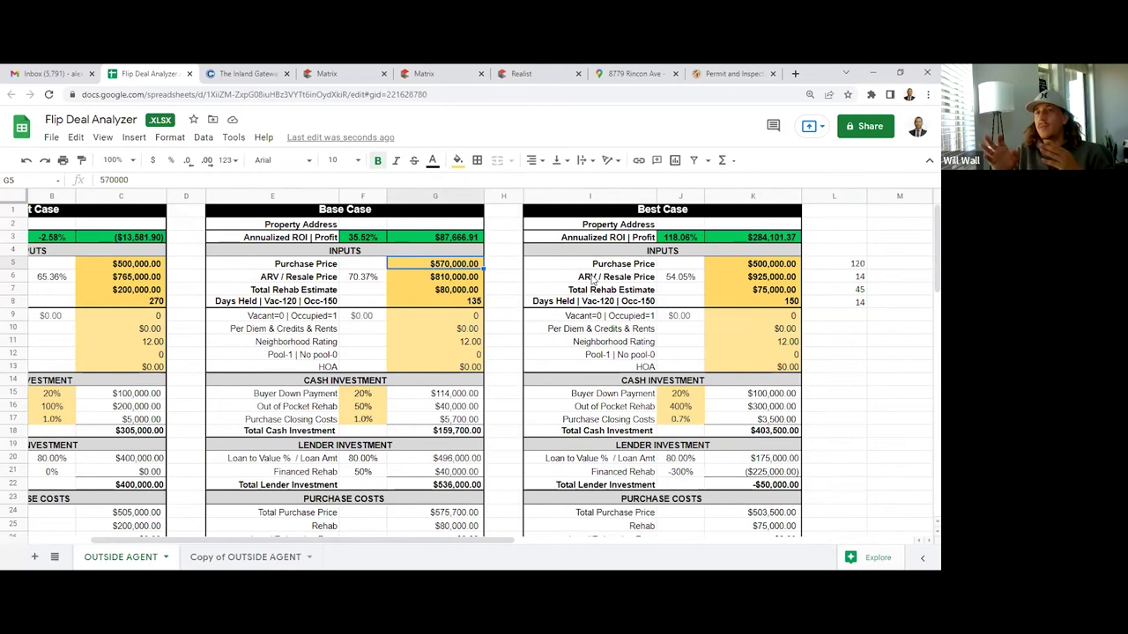
# Undo both edits and rerun the Base Case at $750,000 ARV with $90,000 rehab
pyautogui.click(27, 161)
pyautogui.click(27, 162)
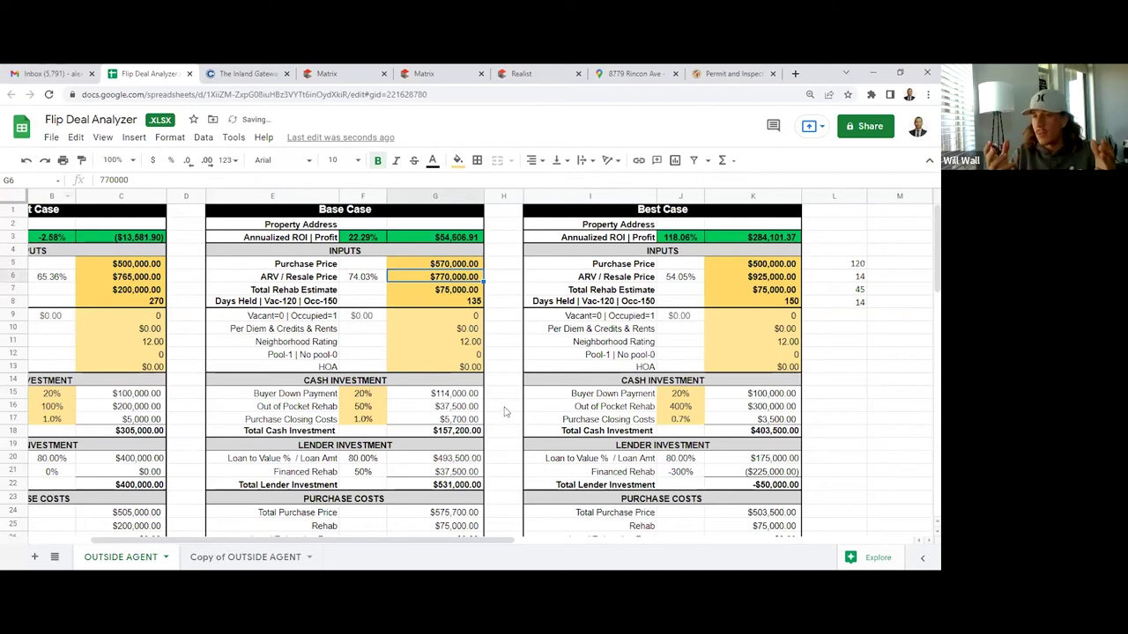
pyautogui.click(445, 295)
pyautogui.write('90,000')
pyautogui.press('Return')
pyautogui.press('Up')
pyautogui.press('Up')
pyautogui.write('750000')
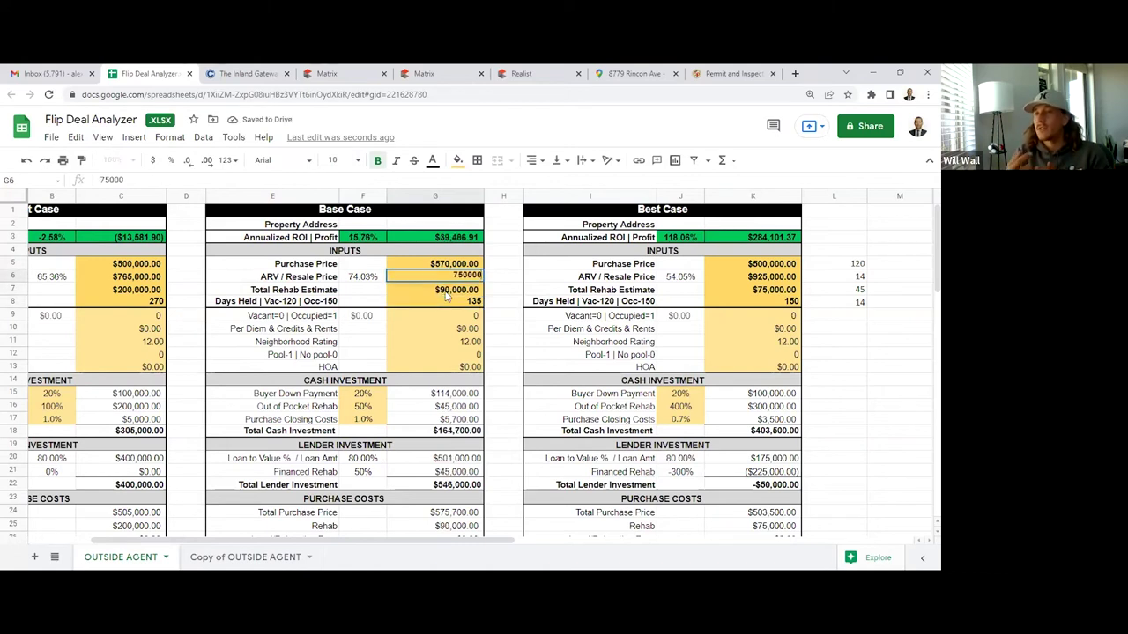
pyautogui.press('Return')
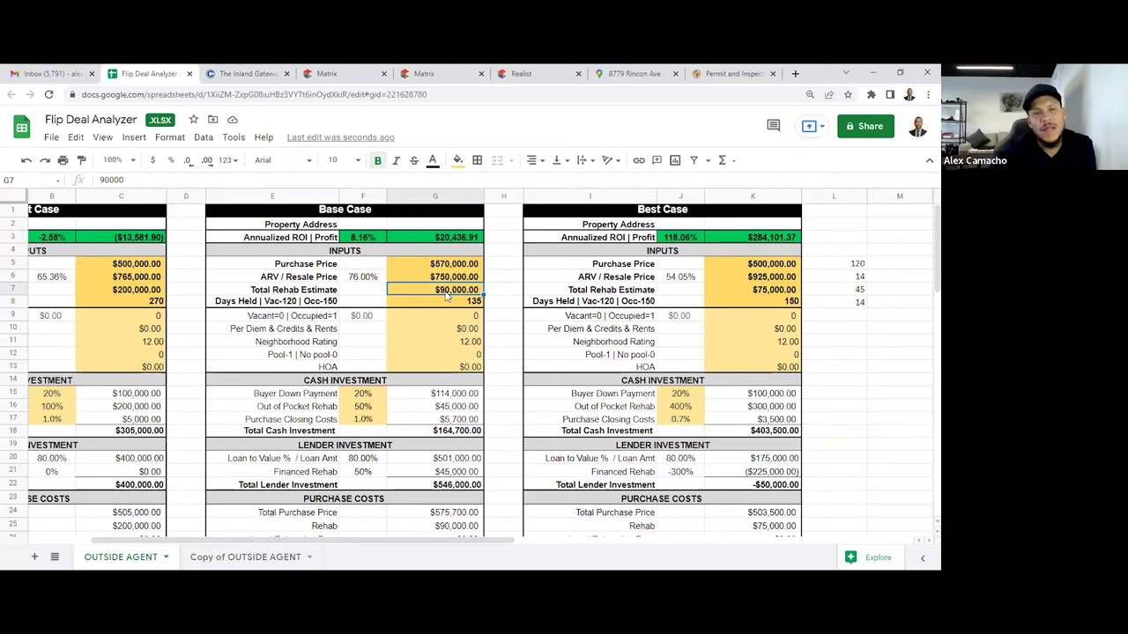
# Try an $840,000 Base Case resale price and review the rehab estimate row
pyautogui.press('Up')
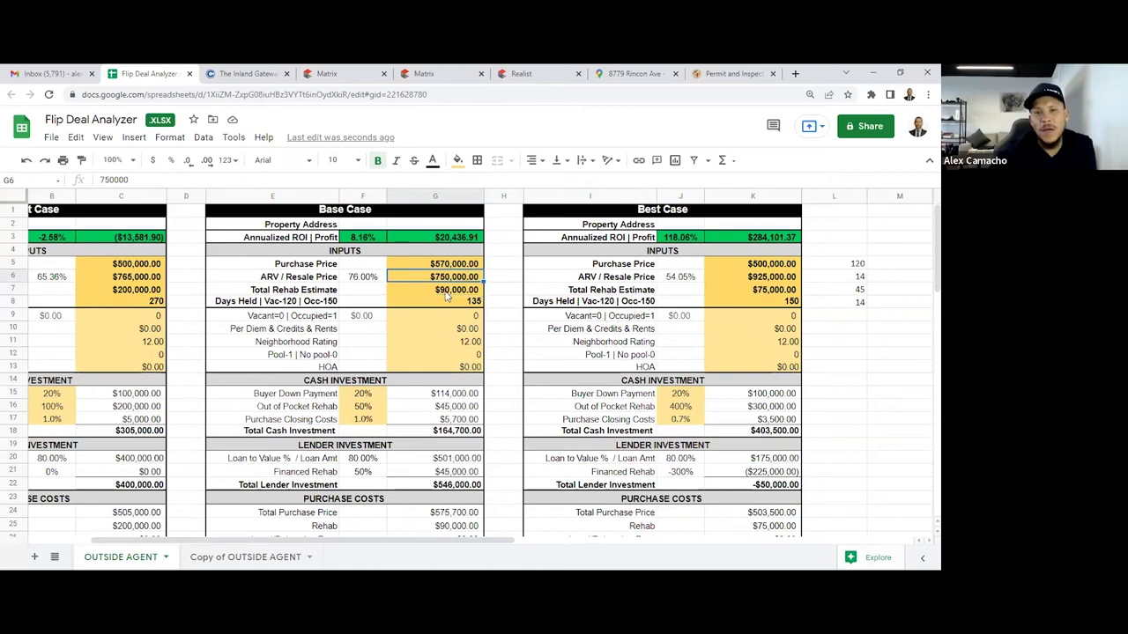
pyautogui.write('840000')
pyautogui.press('Return')
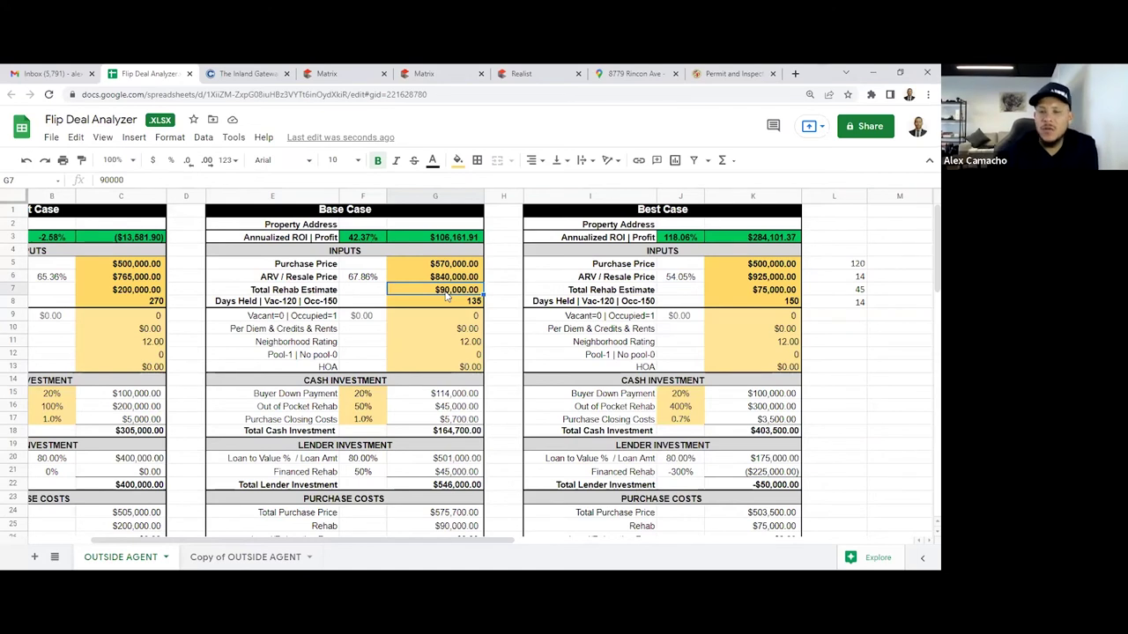
pyautogui.press('Left')
pyautogui.press('Left')
pyautogui.press('Left')
pyautogui.press('Left')
pyautogui.press('Left')
pyautogui.press('Left')
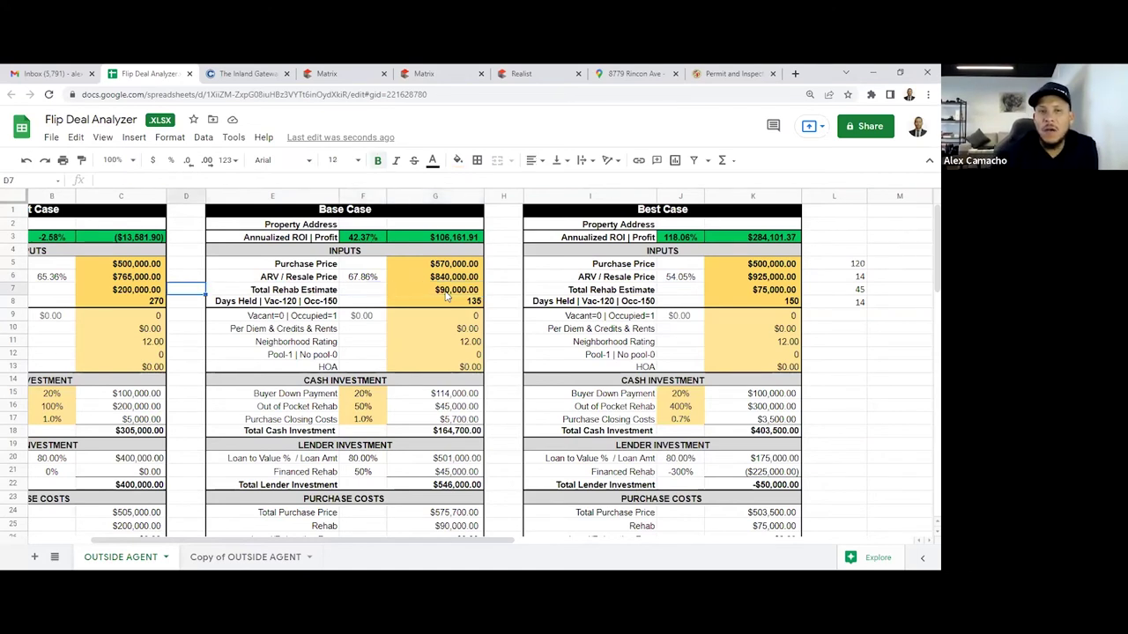
pyautogui.press('Right')
pyautogui.press('Right')
pyautogui.press('Right')
pyautogui.press('Right')
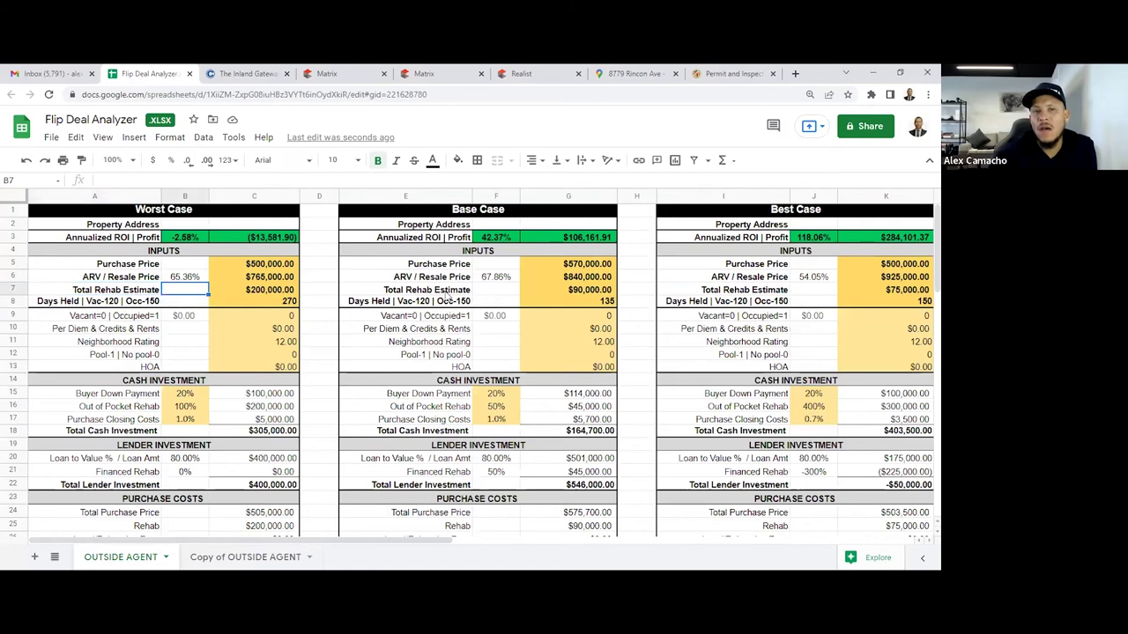
pyautogui.press('Right')
pyautogui.press('Right')
pyautogui.press('Right')
pyautogui.press('Right')
pyautogui.press('Right')
pyautogui.press('Right')
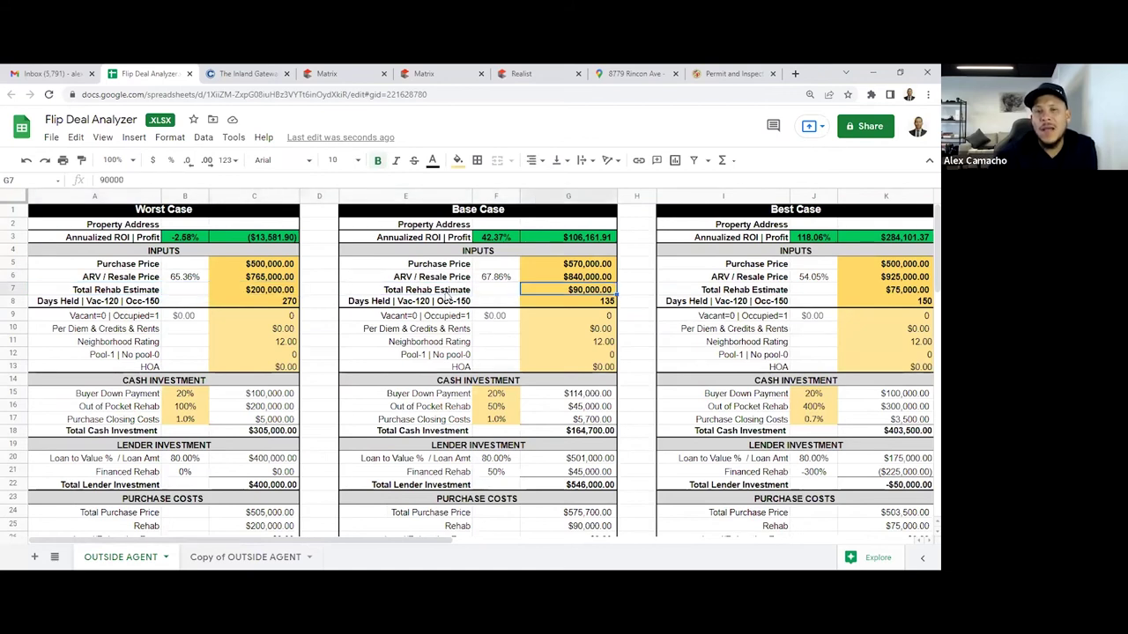
pyautogui.press('Left')
pyautogui.press('Left')
pyautogui.press('Left')
pyautogui.press('Left')
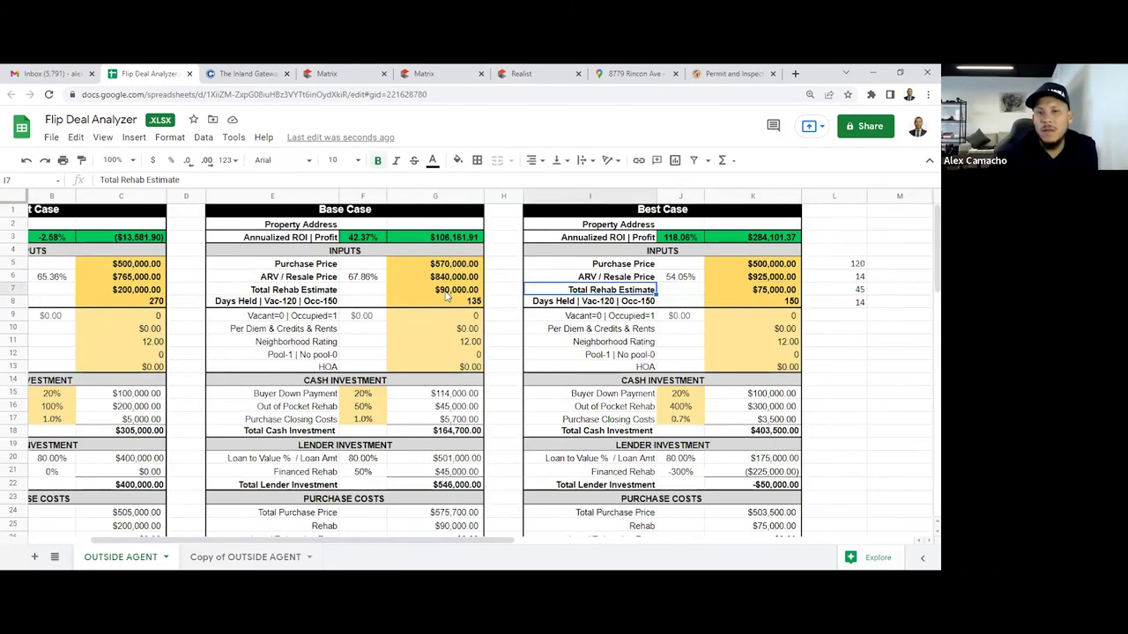
pyautogui.press('Left')
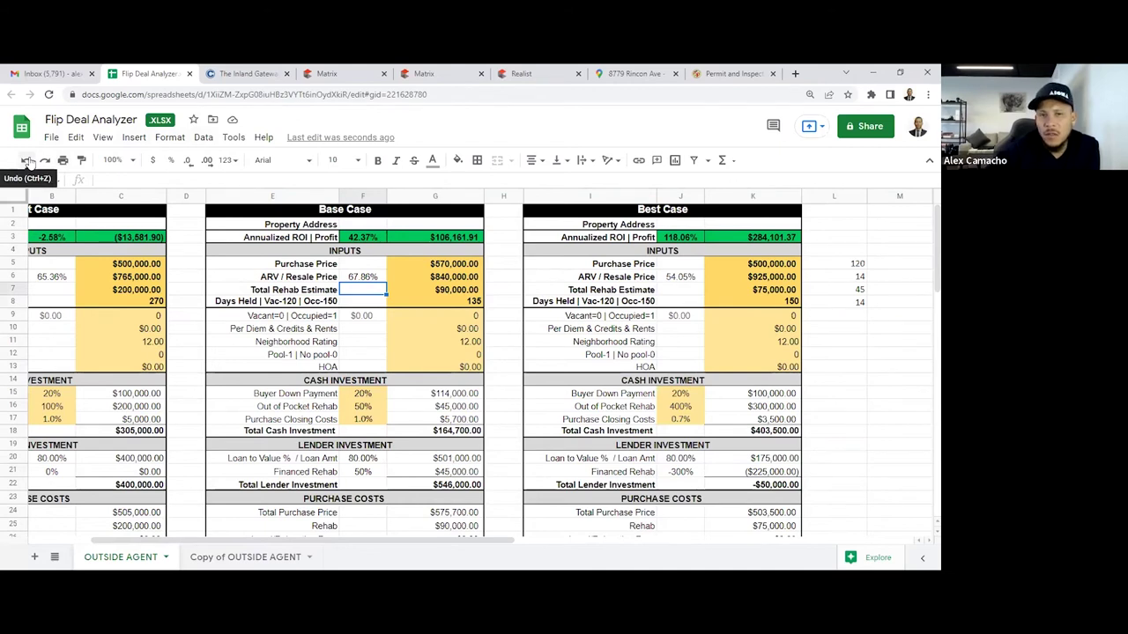
pyautogui.click(27, 161)
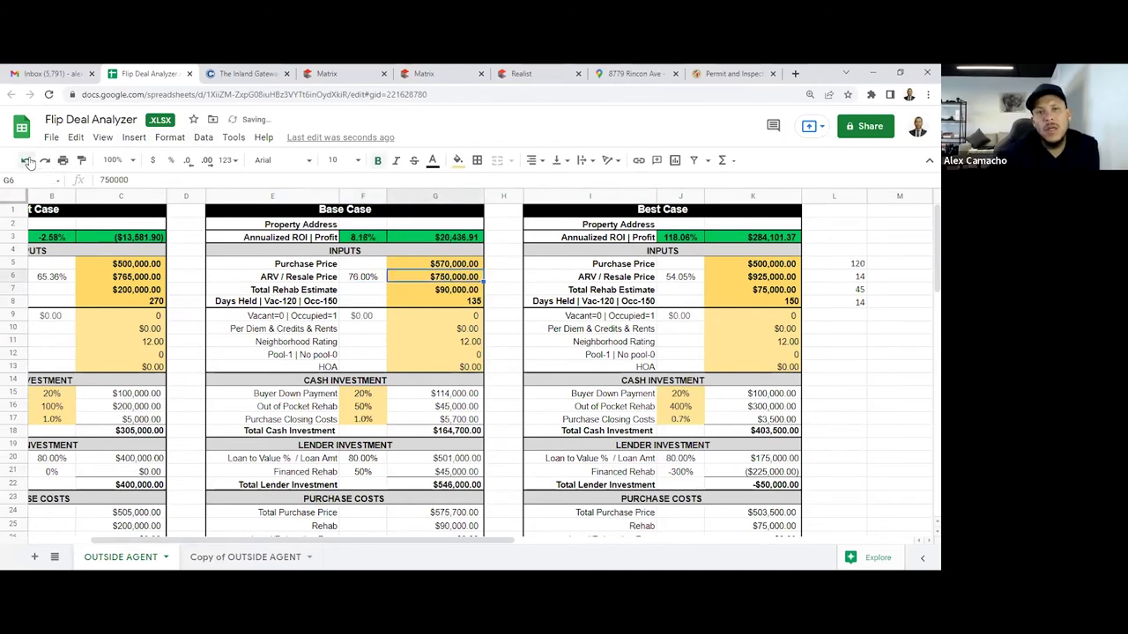
pyautogui.click(27, 161)
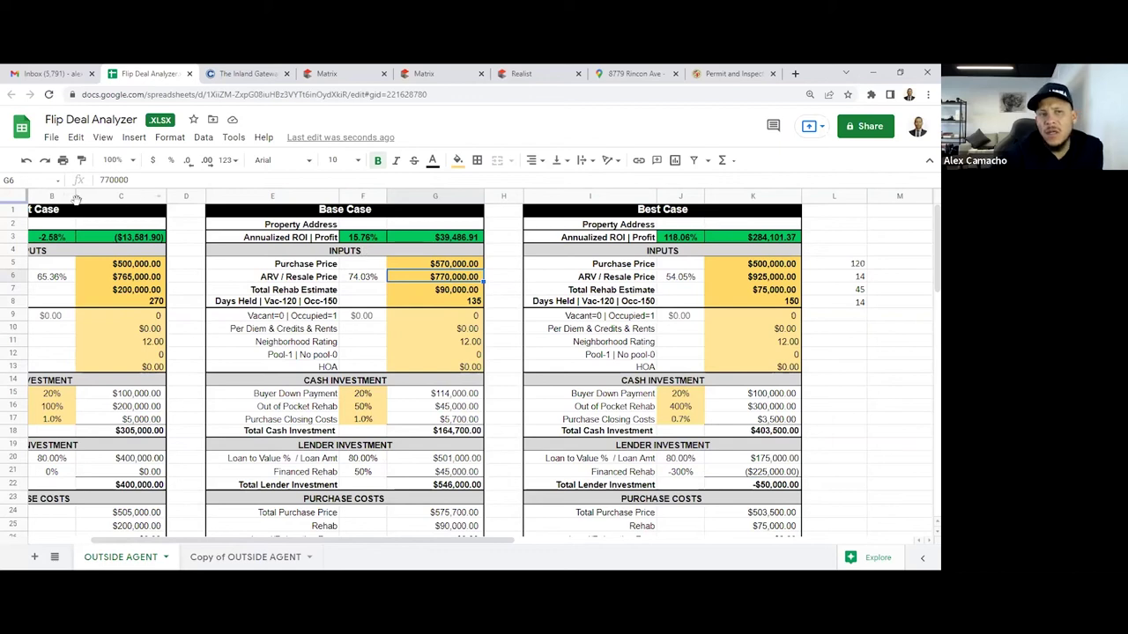
pyautogui.click(25, 160)
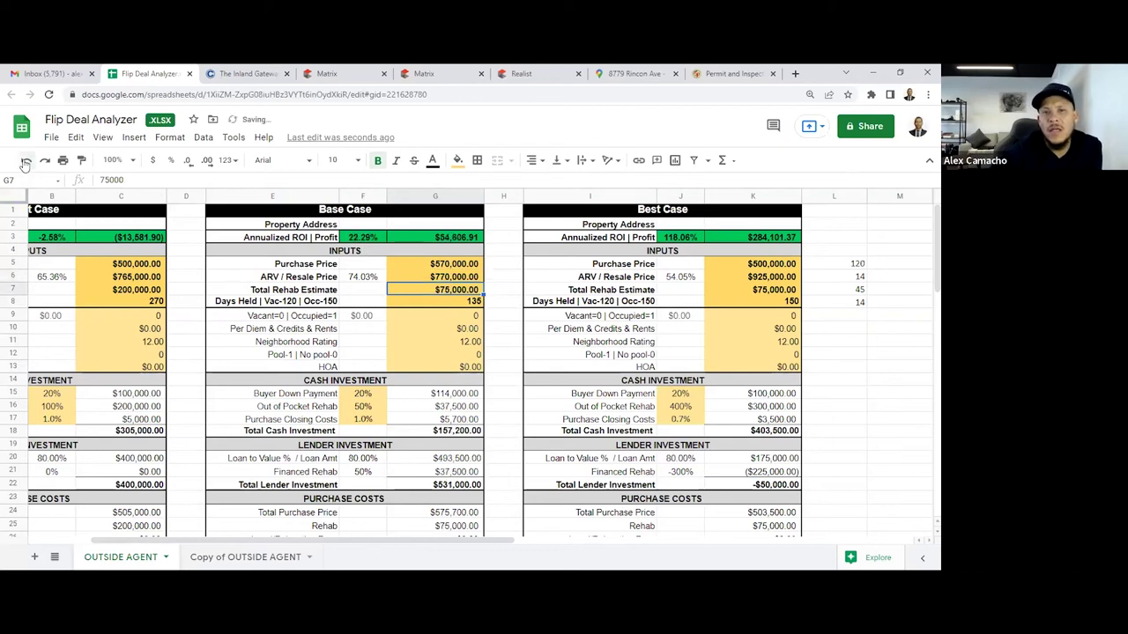
pyautogui.click(25, 162)
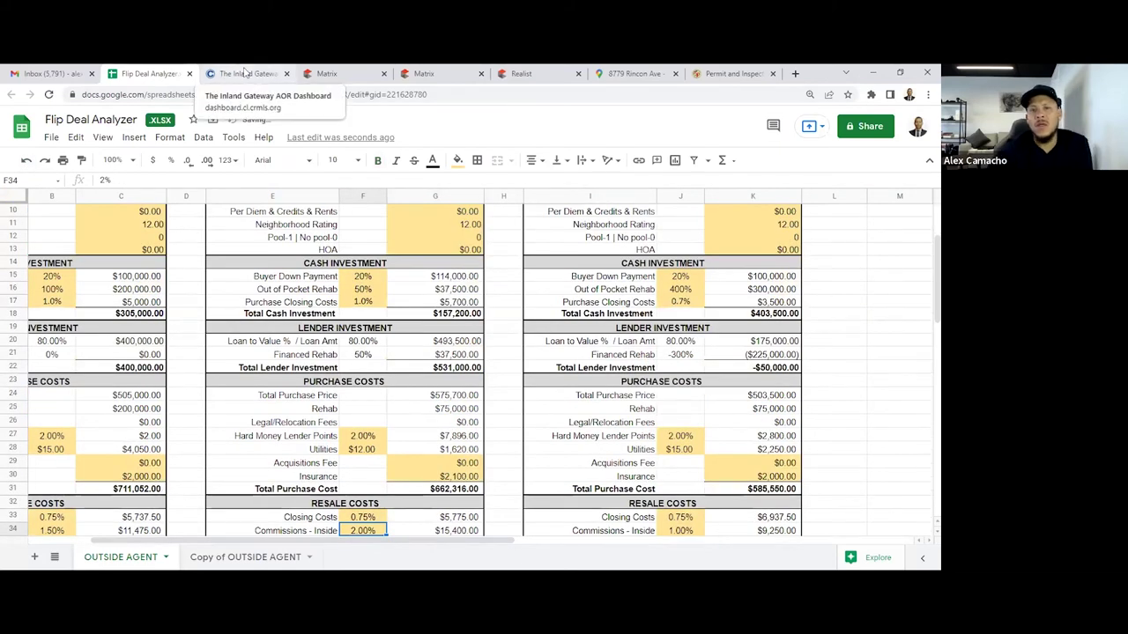
pyautogui.scroll(3, 430, 425)
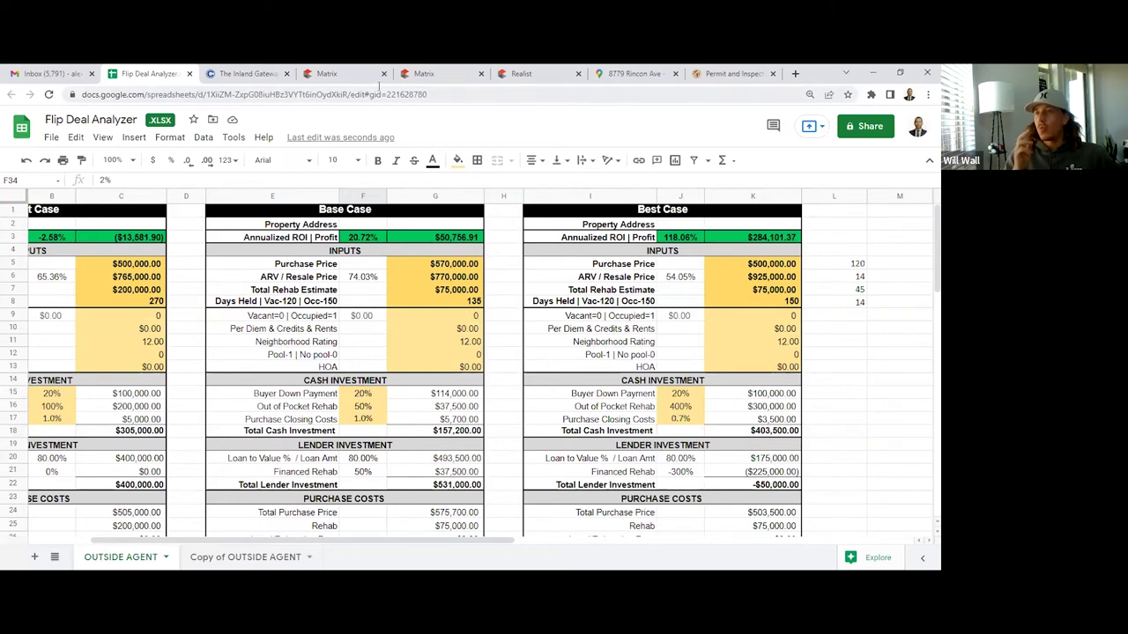
pyautogui.click(440, 73)
pyautogui.click(529, 73)
pyautogui.click(339, 73)
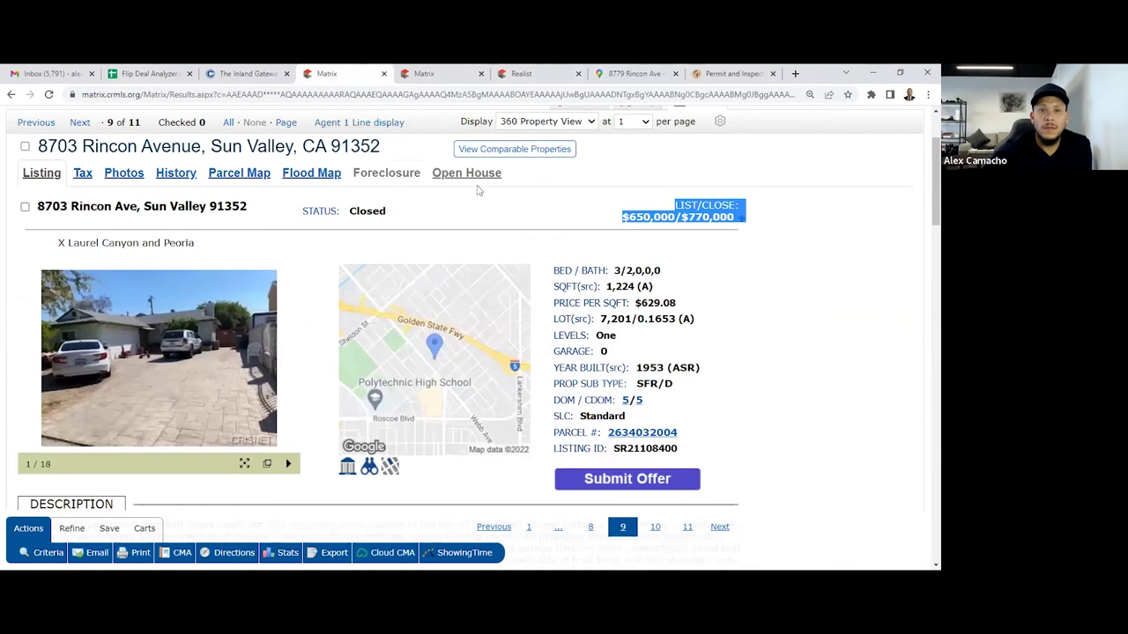
# Show all 11 nearby comps as one-line rows and restore the browser window size
pyautogui.scroll(2, 463, 243)
pyautogui.click(381, 252)
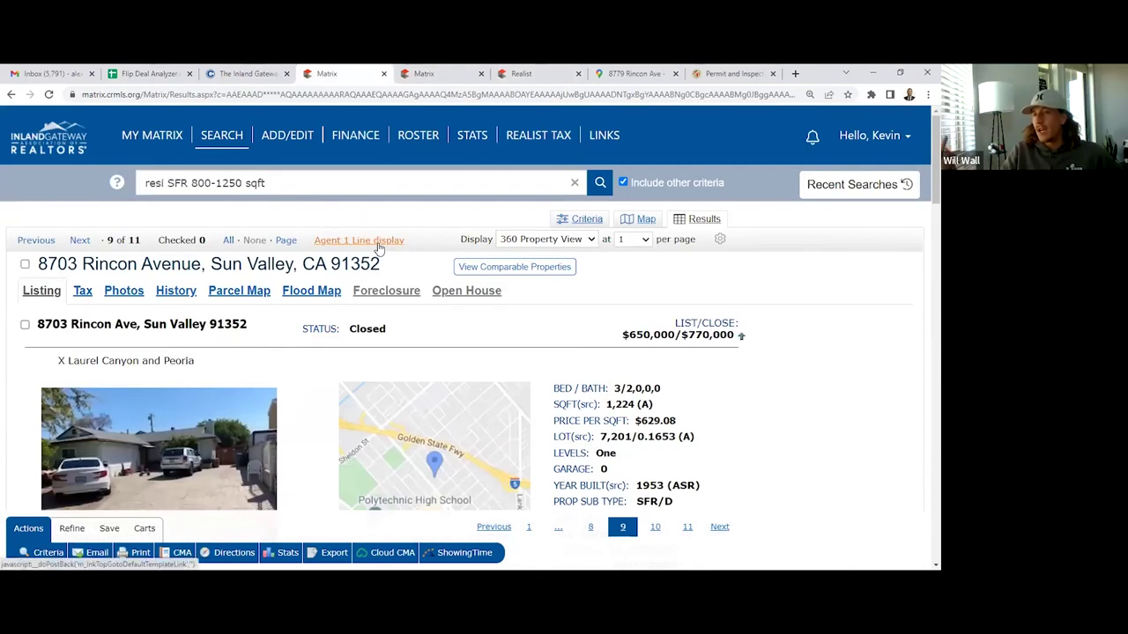
pyautogui.click(379, 247)
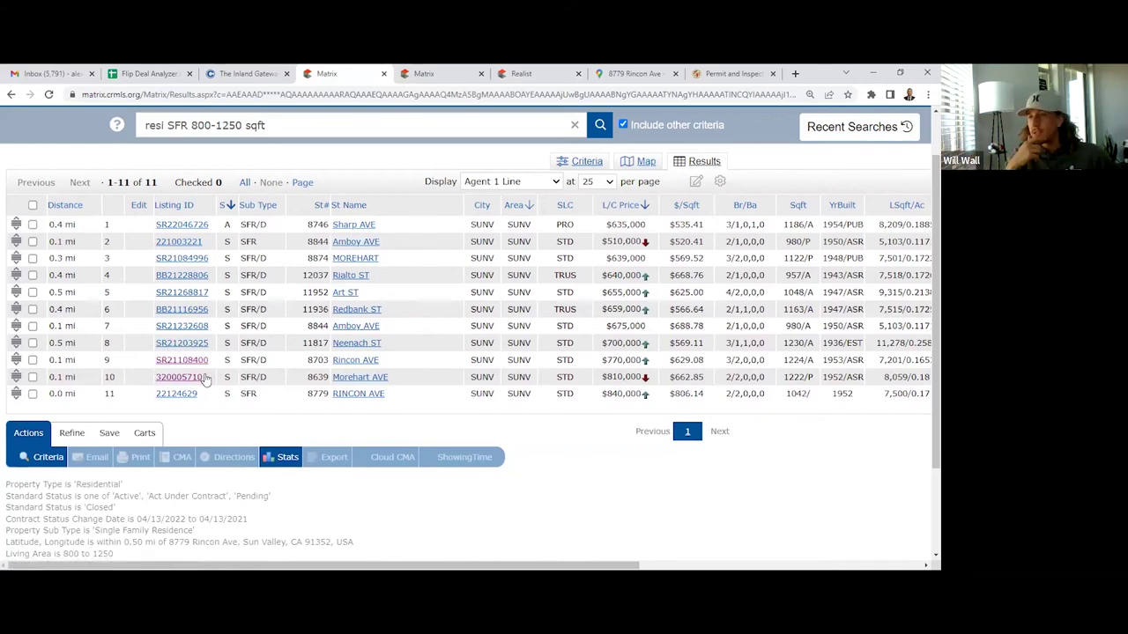
pyautogui.click(902, 75)
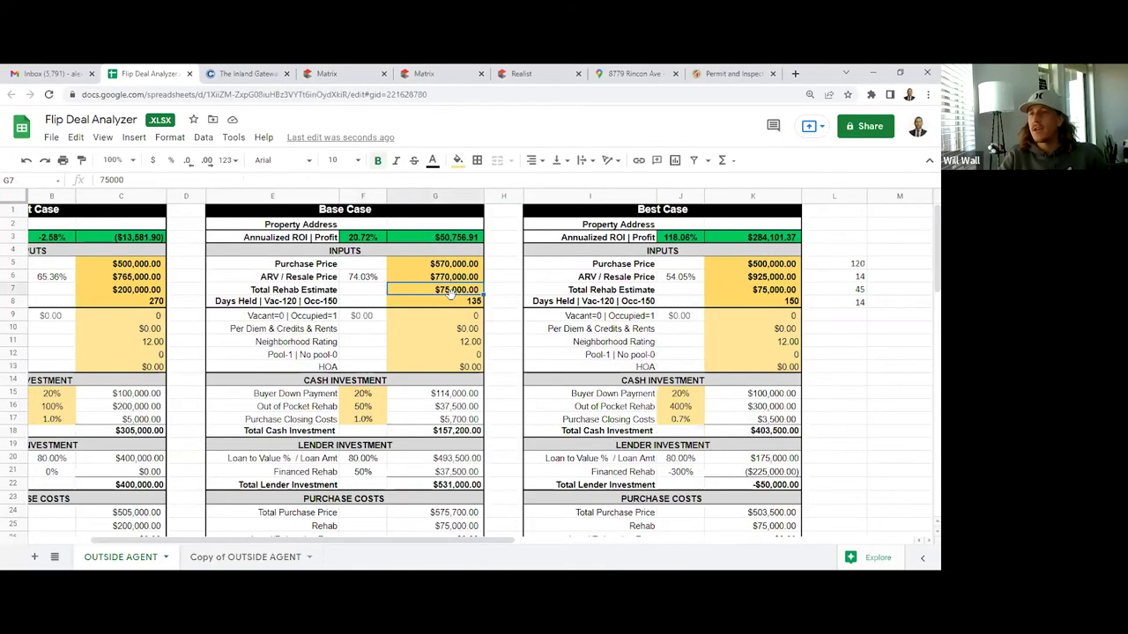
# Set Base Case days held to 180, then revise it to 183, dropping profit to $44,313.51
pyautogui.click(452, 301)
pyautogui.write('16')
pyautogui.press('BackSpace')
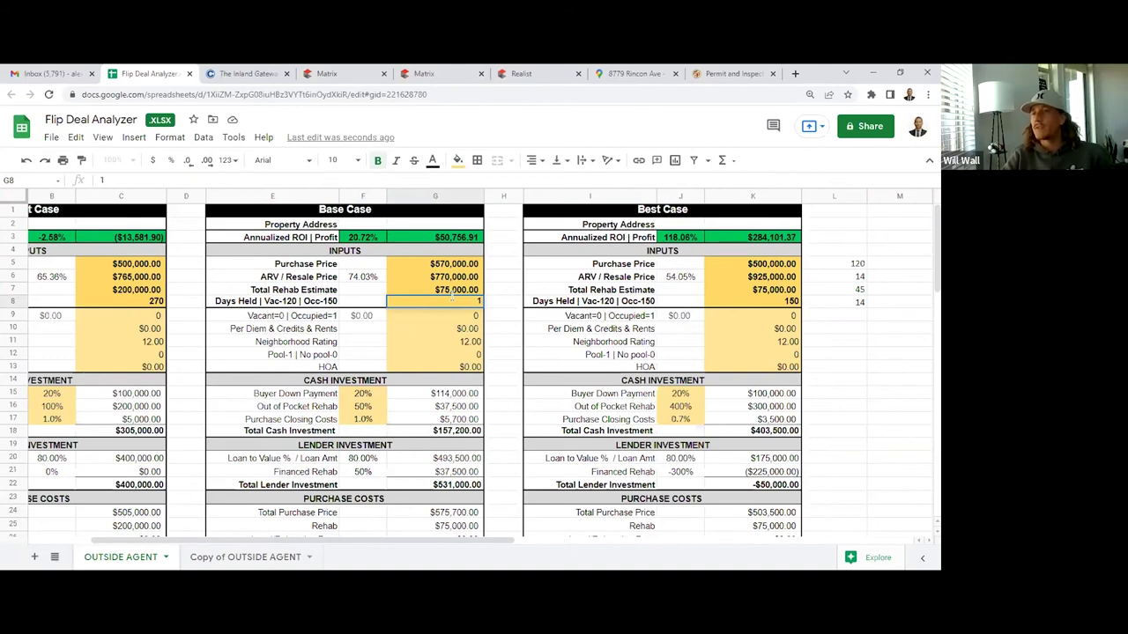
pyautogui.write('80')
pyautogui.press('Return')
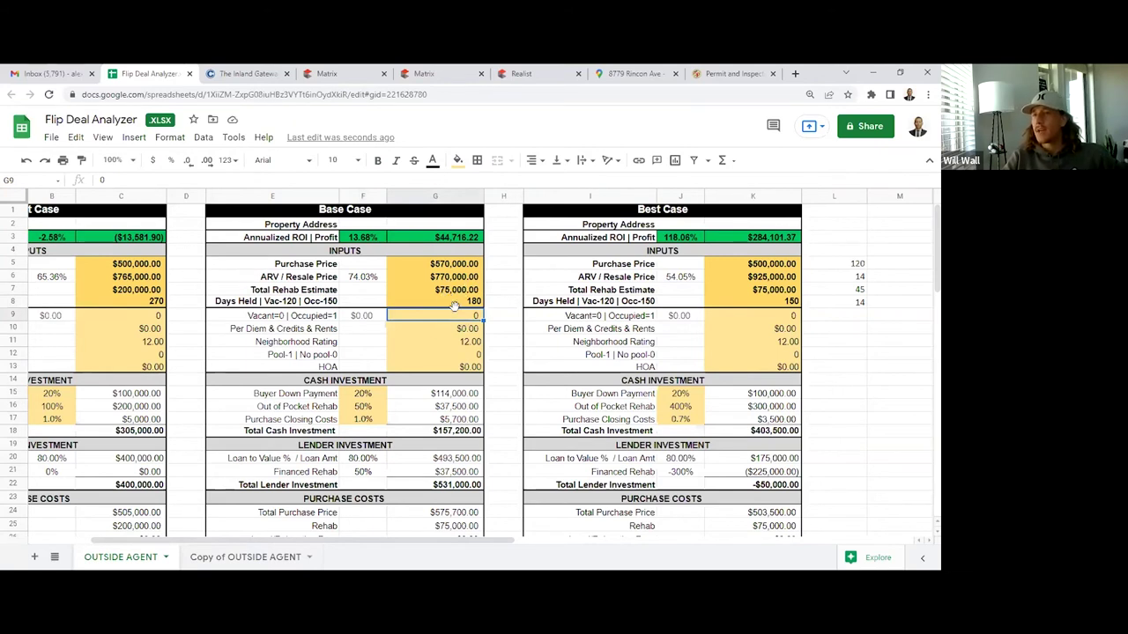
pyautogui.click(459, 303)
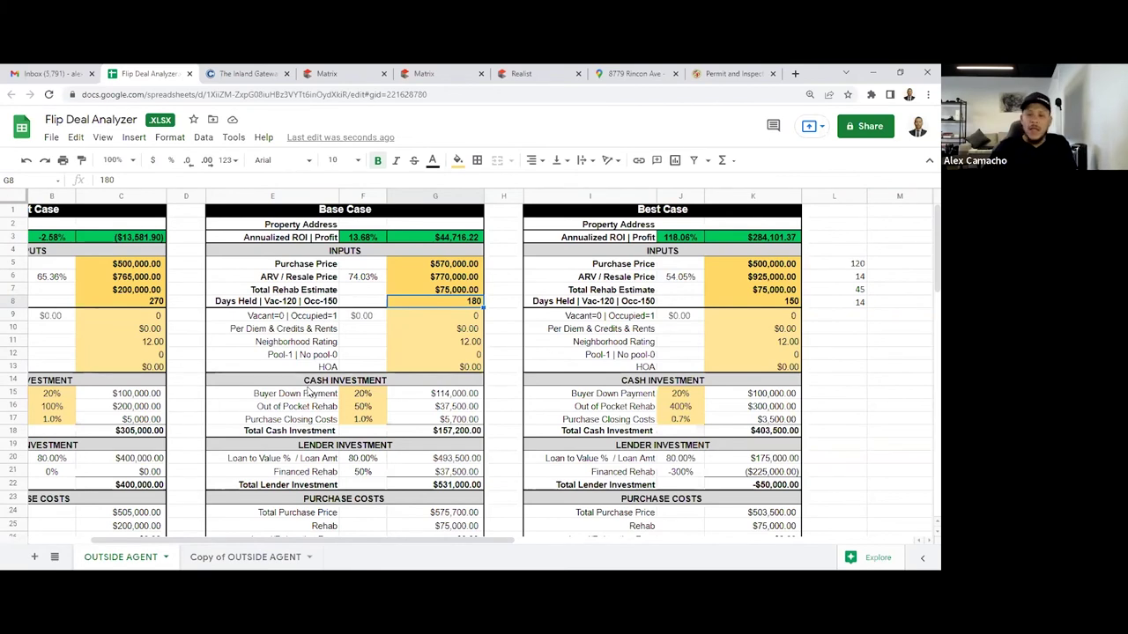
pyautogui.write('1')
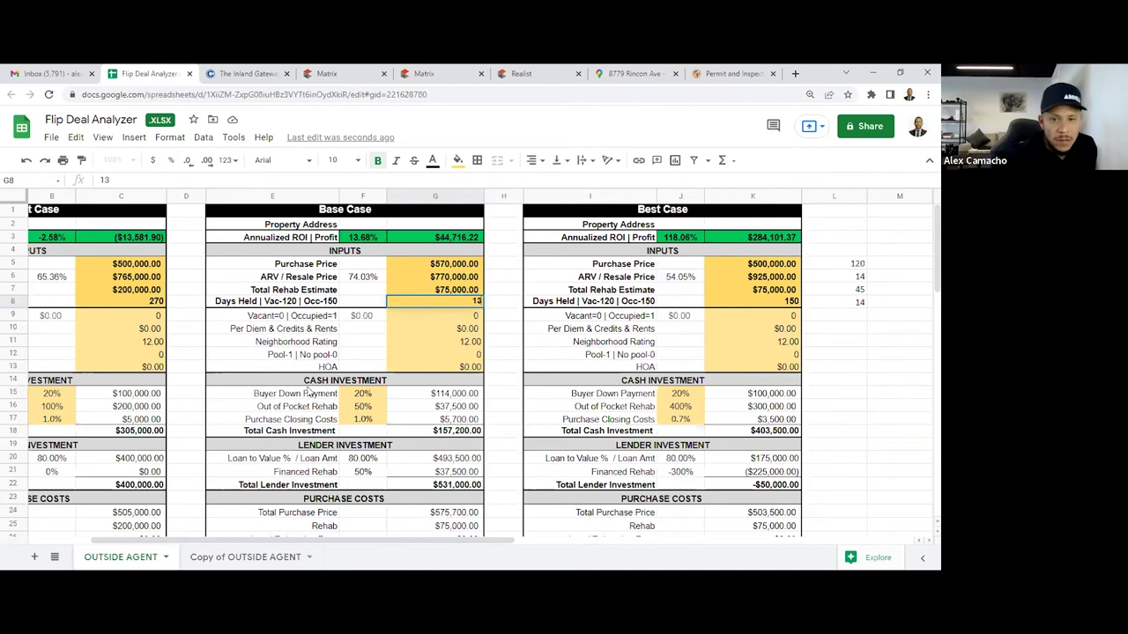
pyautogui.write('83')
pyautogui.press('Return')
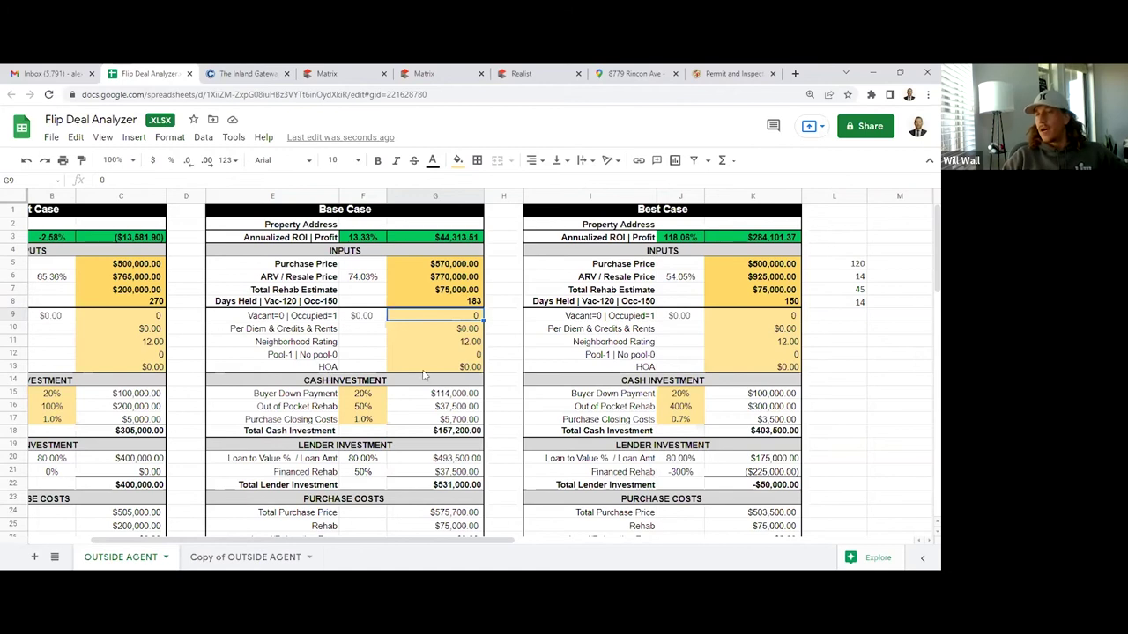
# Label the 120, 14, 45 and 14 day figures as rehab, listing period, escrow period and pad
pyautogui.click(853, 265)
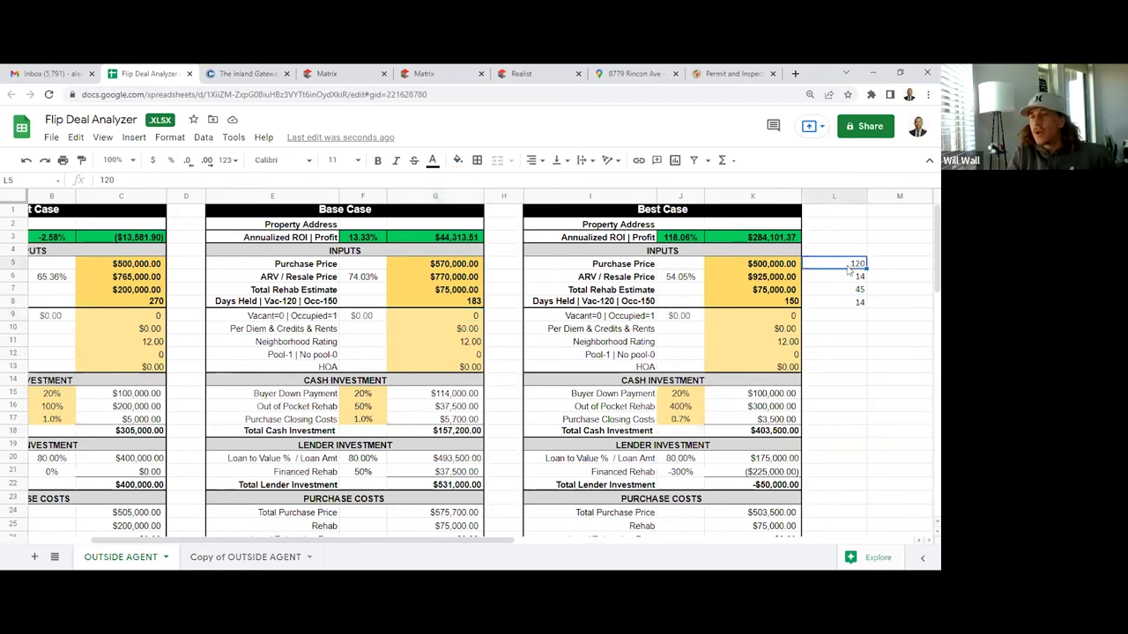
pyautogui.press('Right')
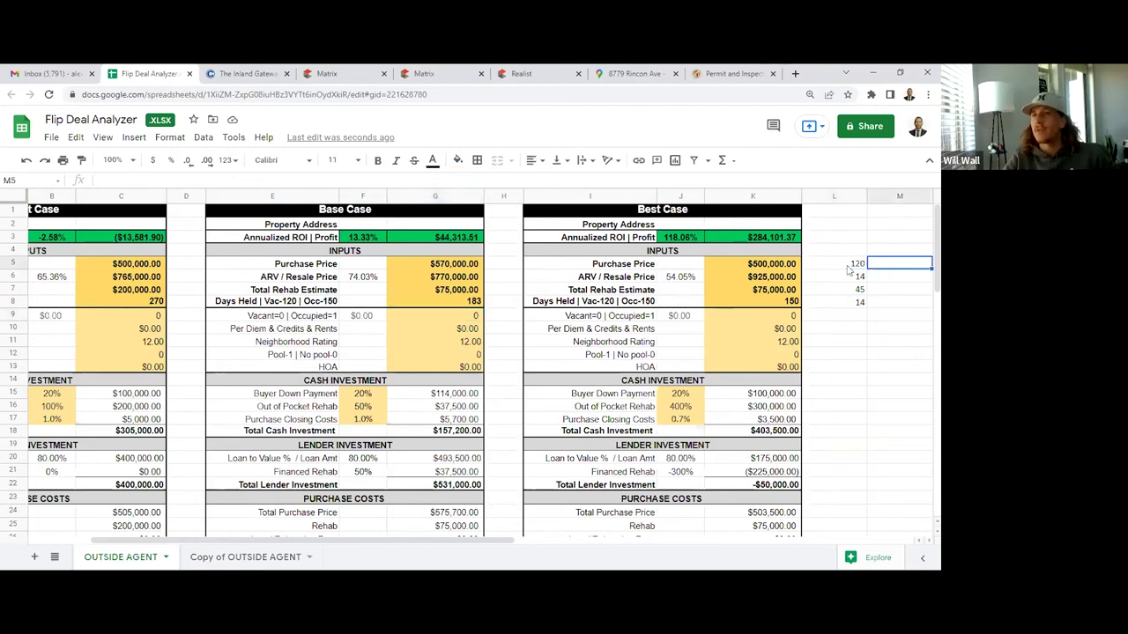
pyautogui.write('=ehab')
pyautogui.press('Return')
pyautogui.write('listing period')
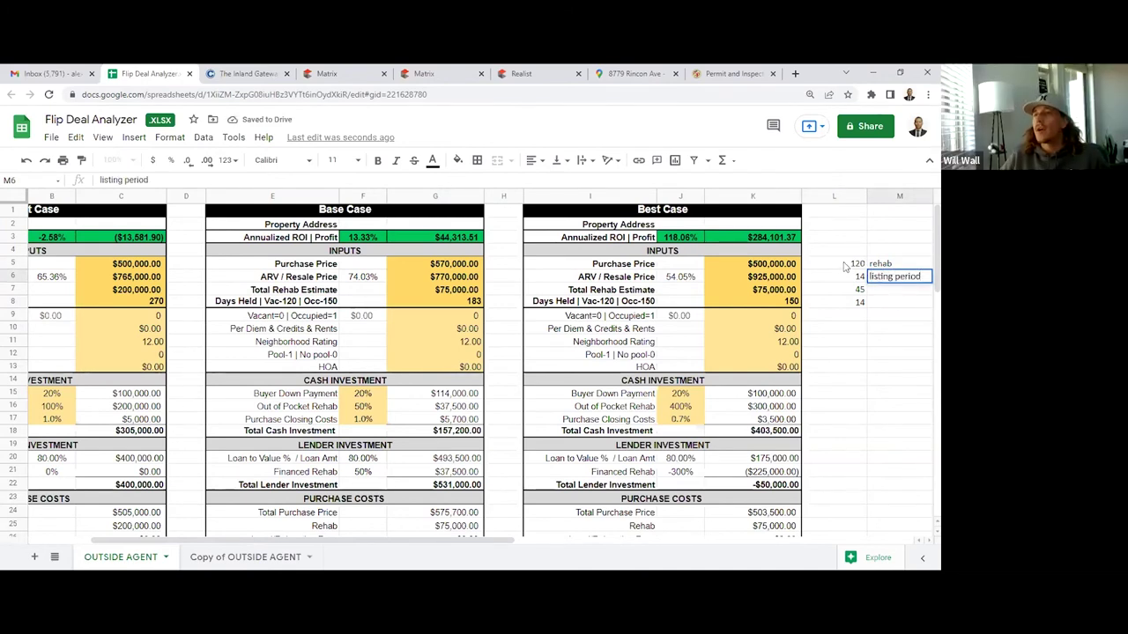
pyautogui.press('Return')
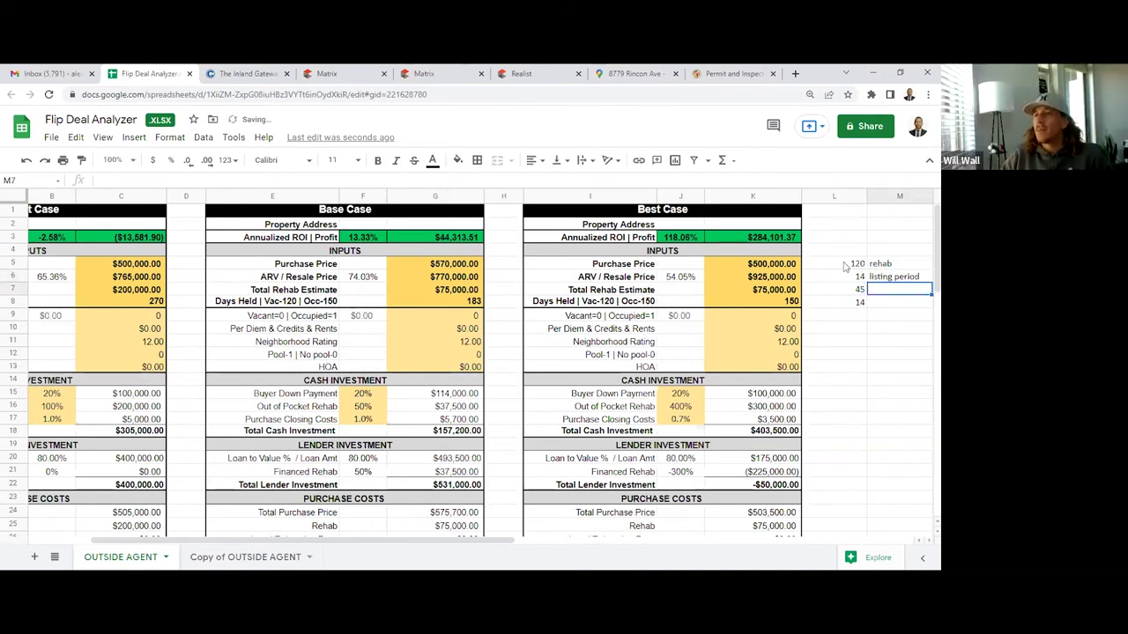
pyautogui.write('esc')
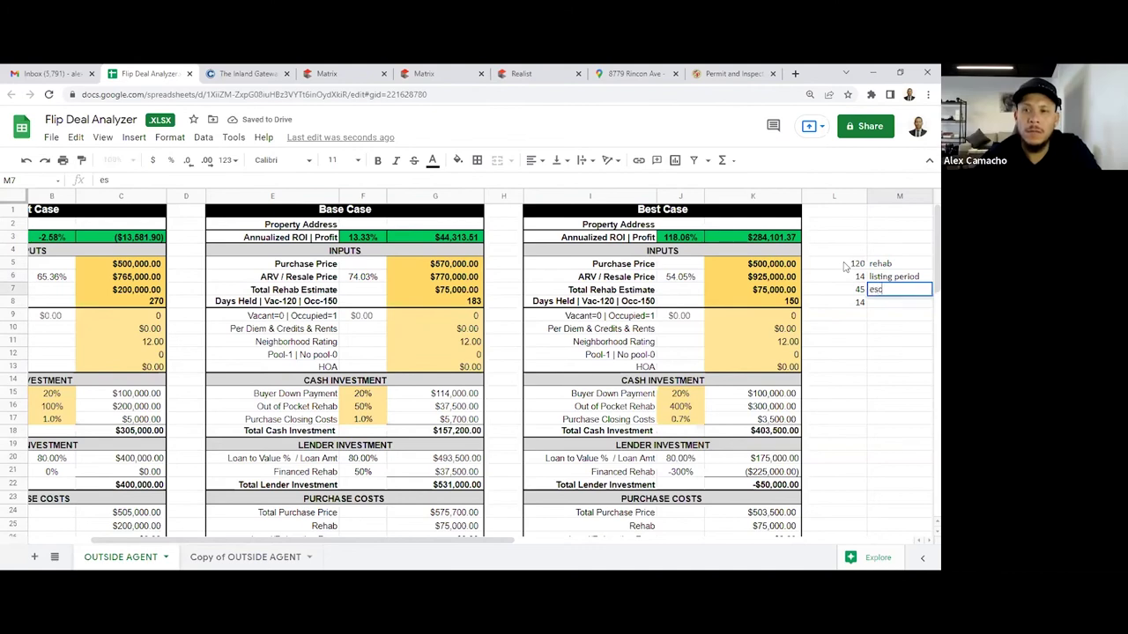
pyautogui.write('row period')
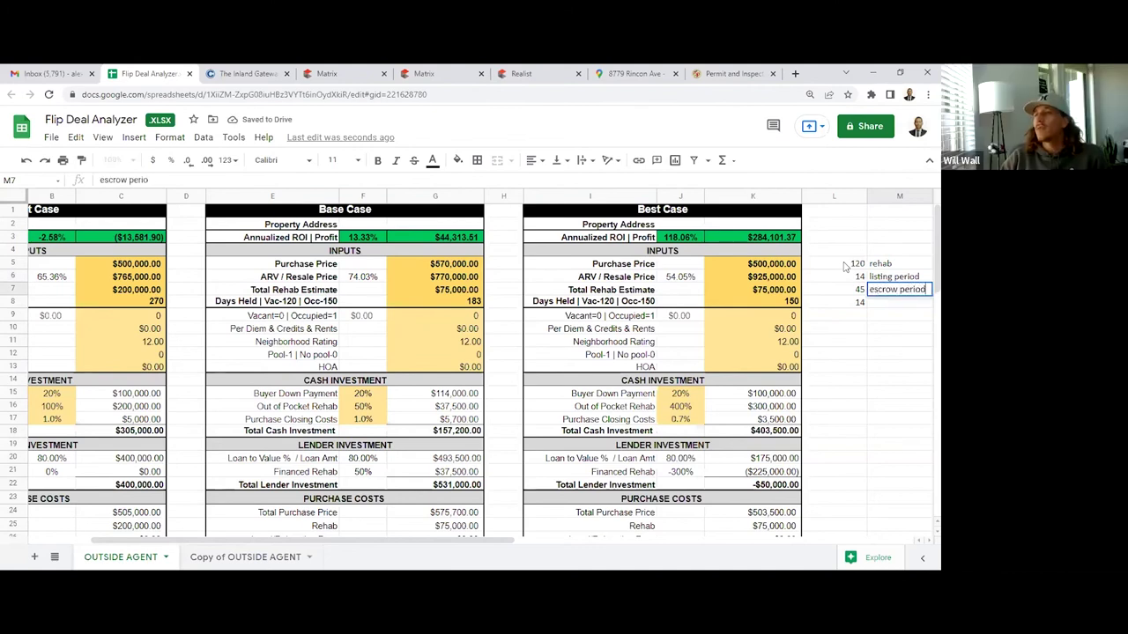
pyautogui.press('Return')
pyautogui.write('pad')
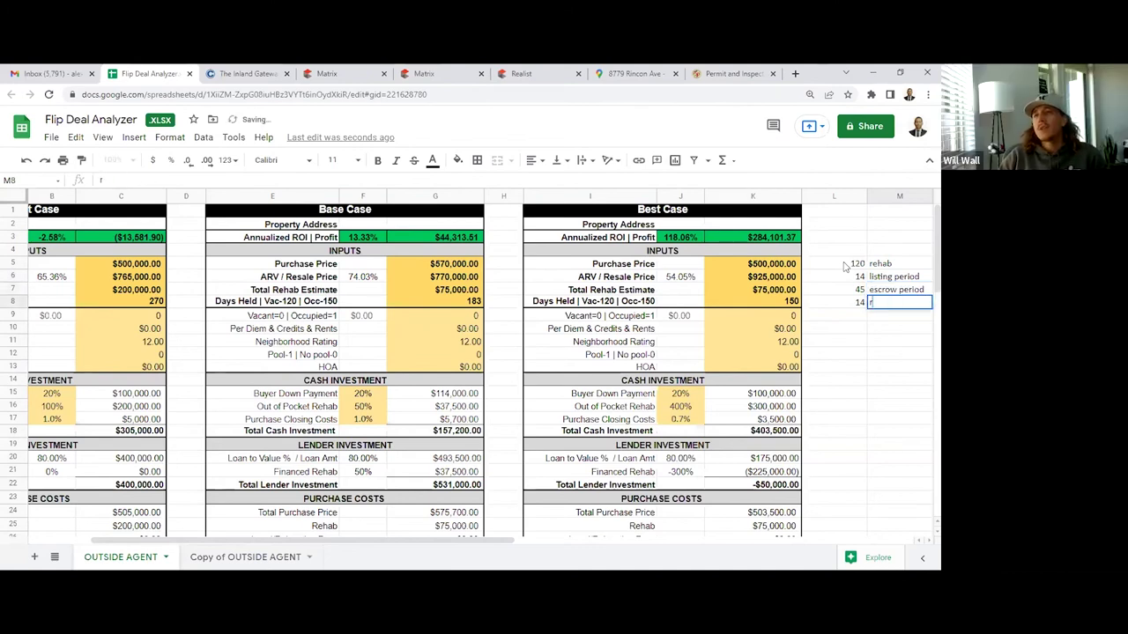
pyautogui.press('Return')
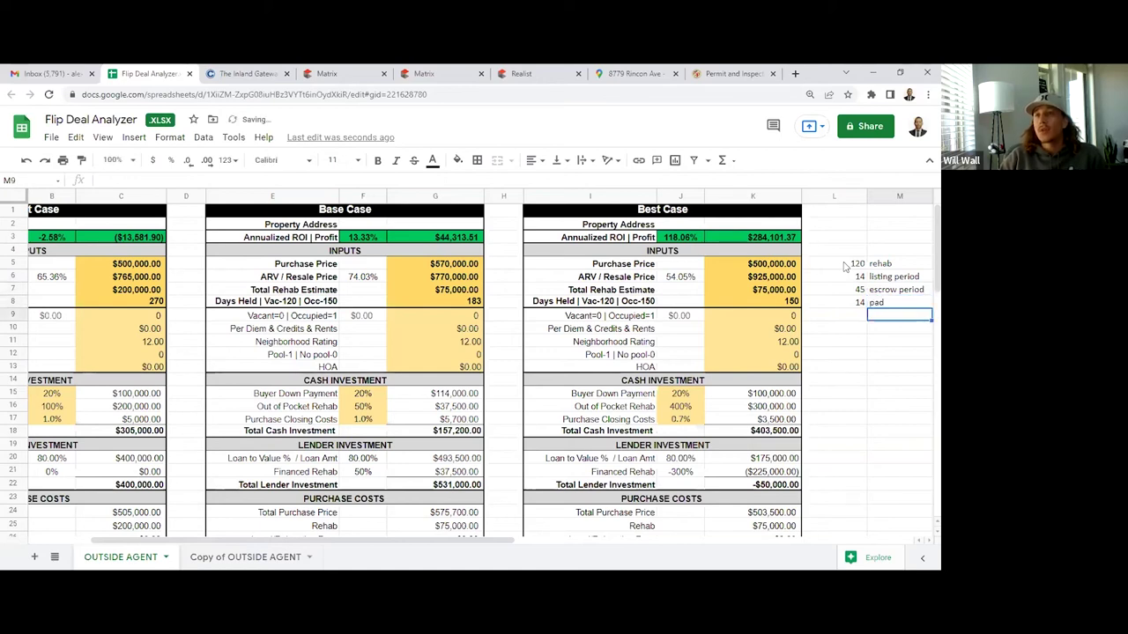
pyautogui.click(860, 322)
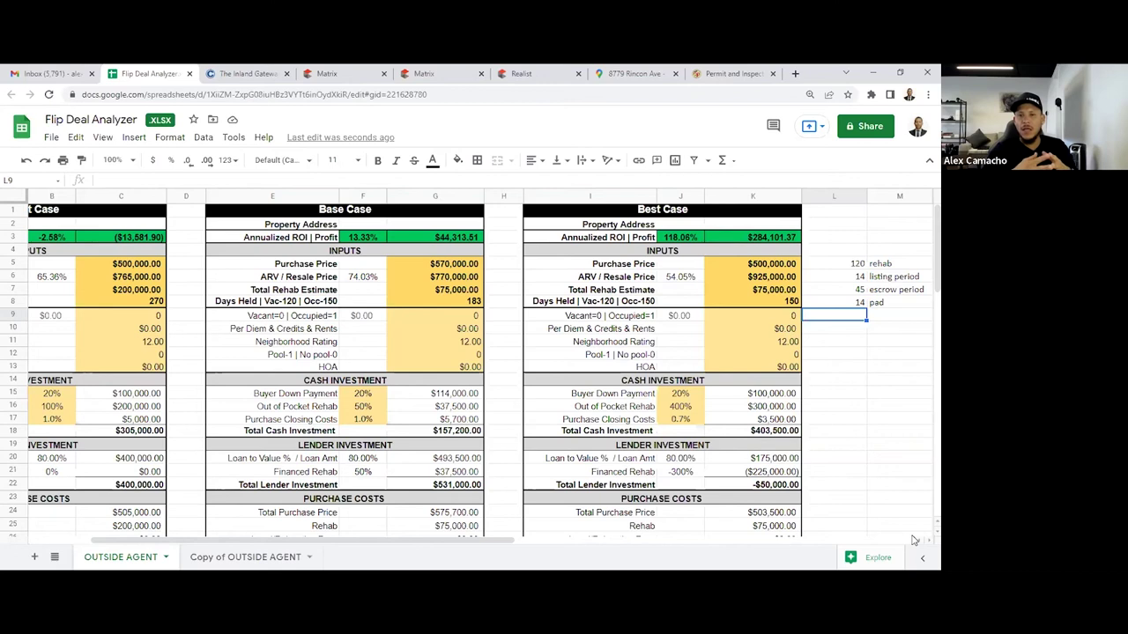
# Select the four phase day counts in L5:L8 to see their 193-day sum
pyautogui.press('Up')
pyautogui.press('Up')
pyautogui.press('Up')
pyautogui.press('Up')
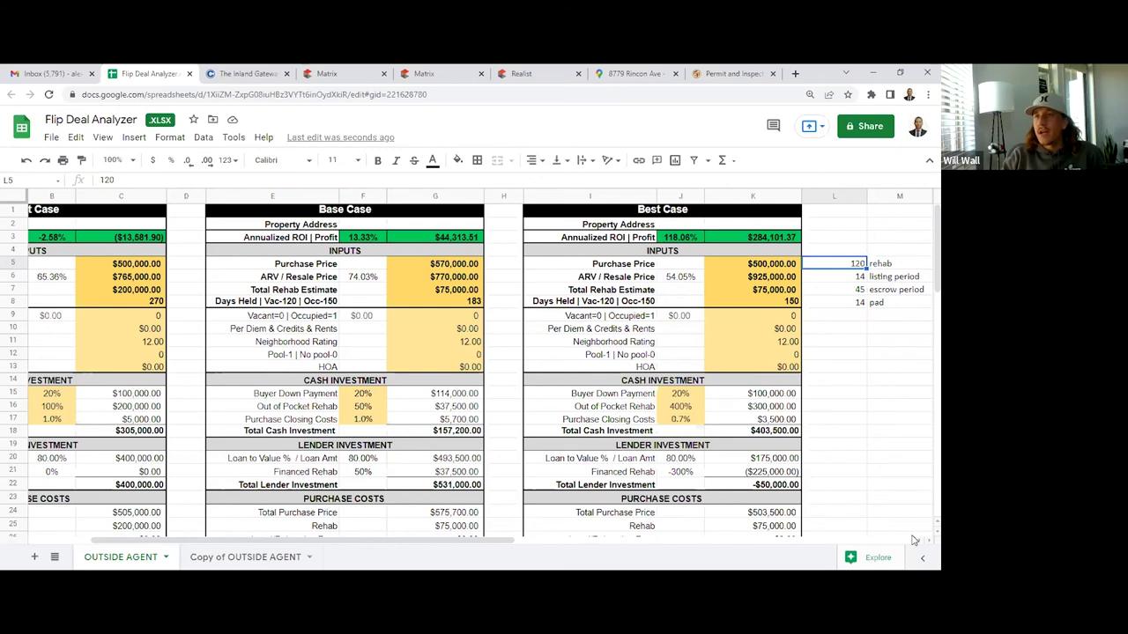
pyautogui.press('Down')
pyautogui.press('Down')
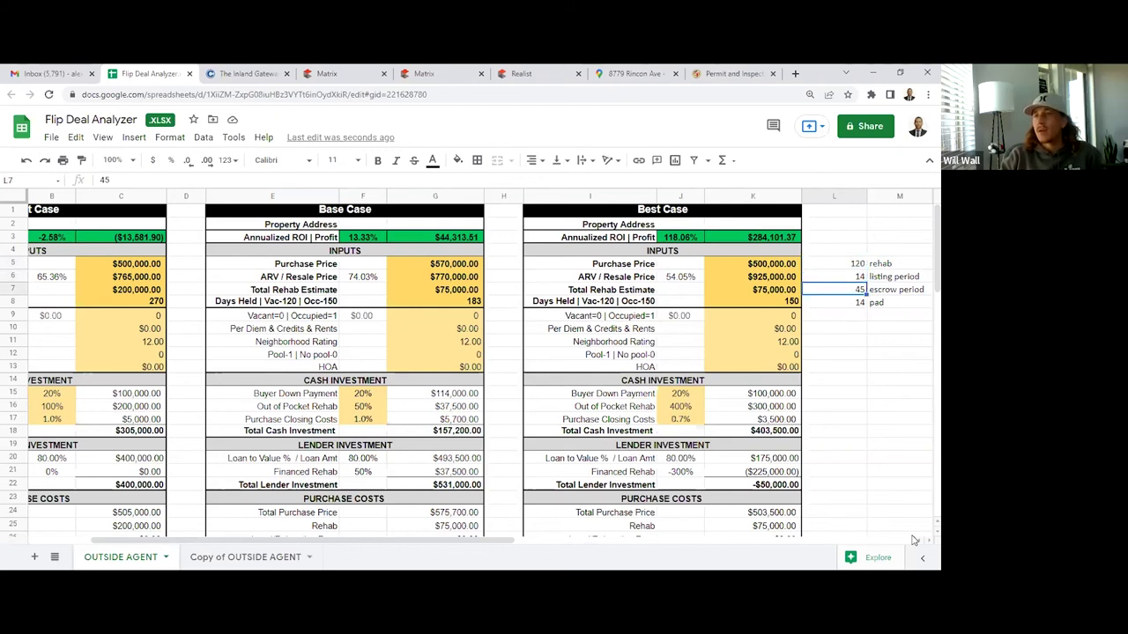
pyautogui.press('Down')
pyautogui.press('Up')
pyautogui.press('Up')
pyautogui.press('Down')
pyautogui.press('Up')
pyautogui.press('Down')
pyautogui.press('Down')
pyautogui.press('Up')
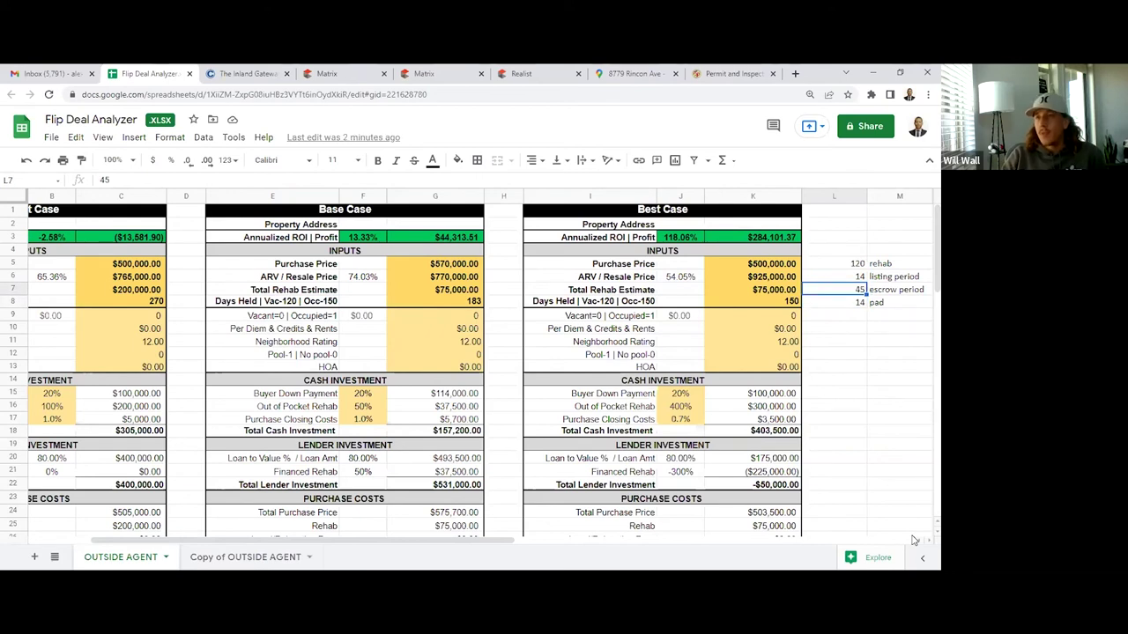
pyautogui.press('Up')
pyautogui.press('Down')
pyautogui.press('Down')
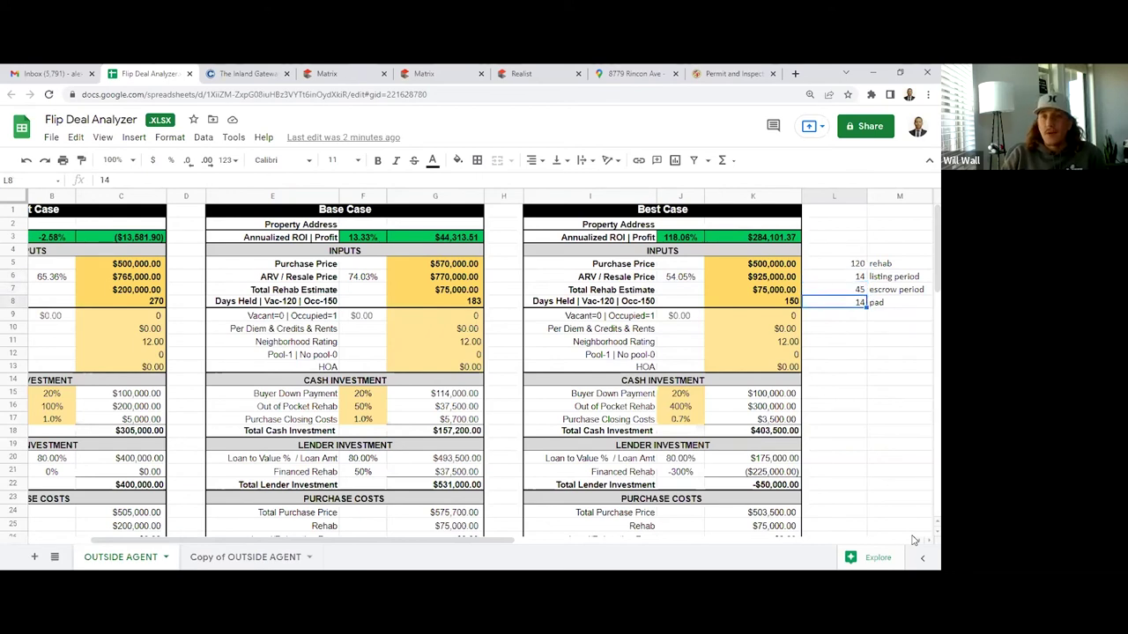
pyautogui.moveTo(858, 266); pyautogui.dragTo(861, 310)
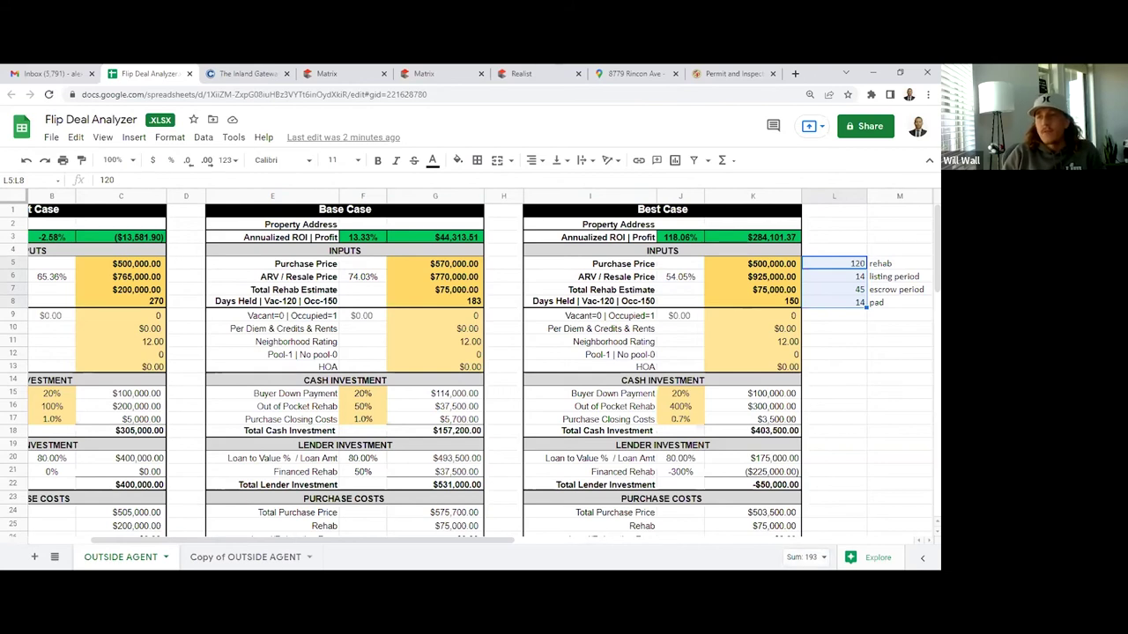
pyautogui.click(846, 289)
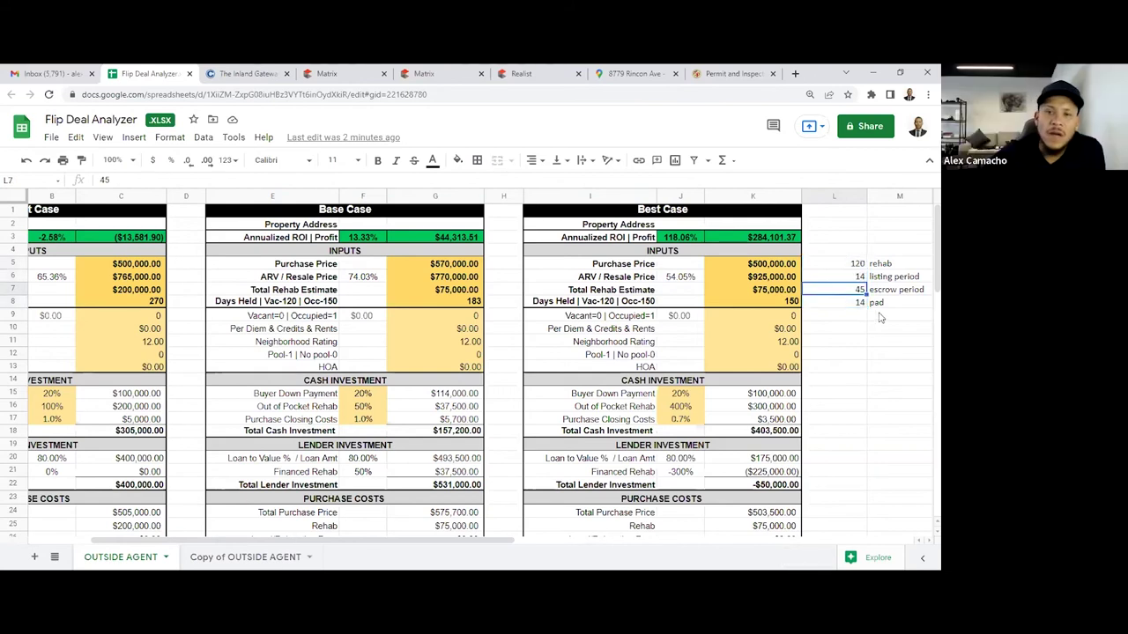
pyautogui.click(863, 305)
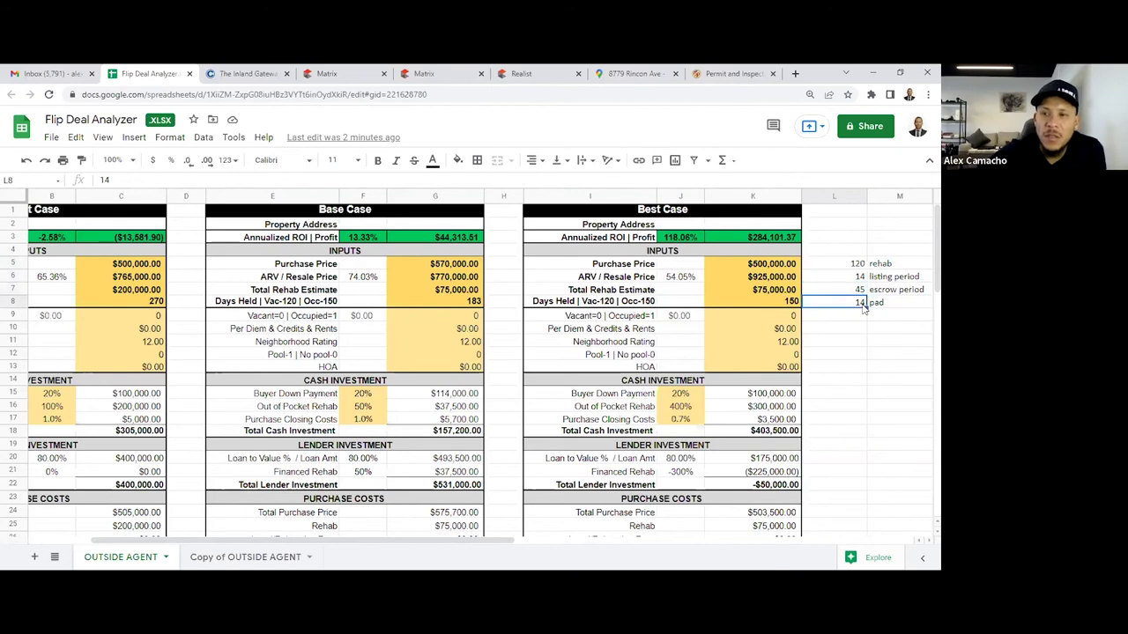
pyautogui.moveTo(859, 265); pyautogui.dragTo(861, 310)
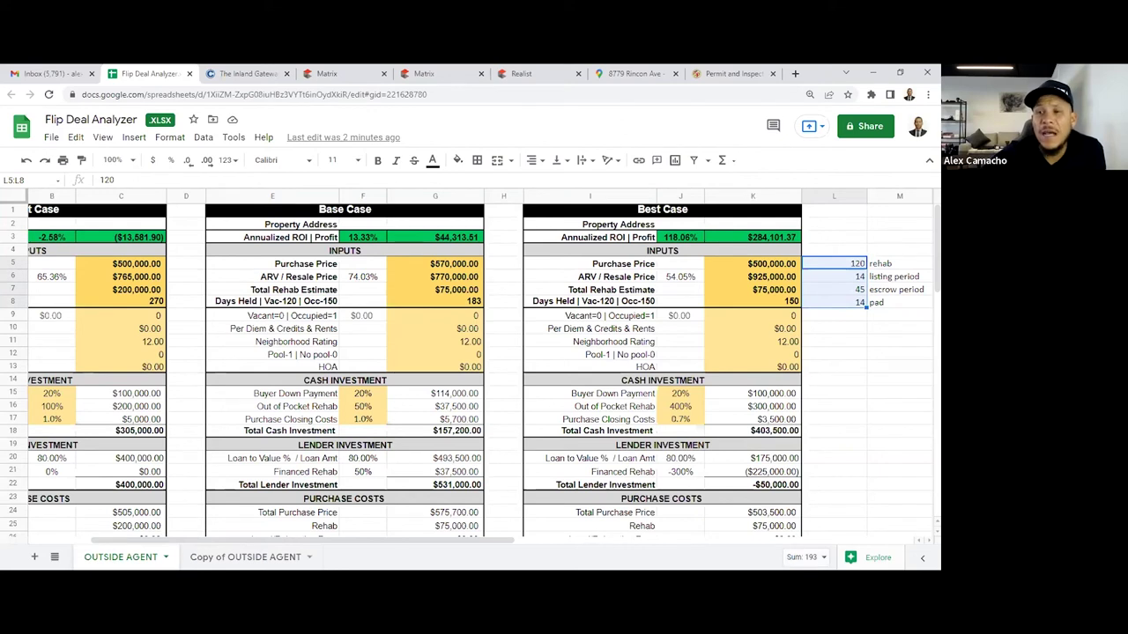
# Change the rehab phase from 120 to 30 days and re-total the four day counts
pyautogui.click(845, 268)
pyautogui.write('30')
pyautogui.press('Return')
pyautogui.moveTo(859, 302); pyautogui.dragTo(859, 264)
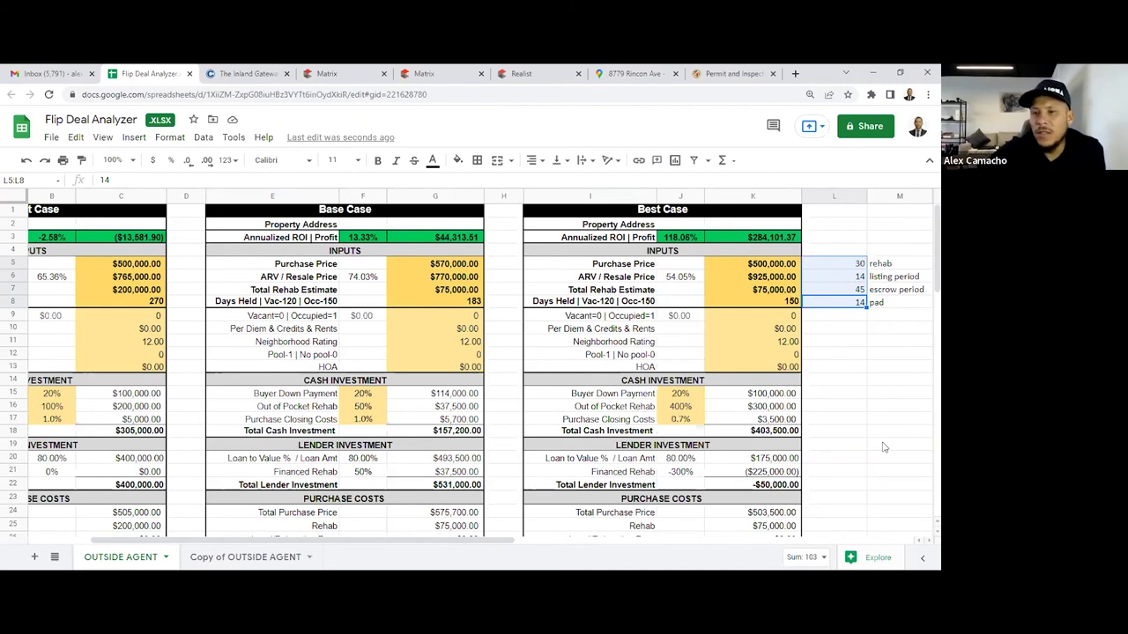
pyautogui.click(837, 303)
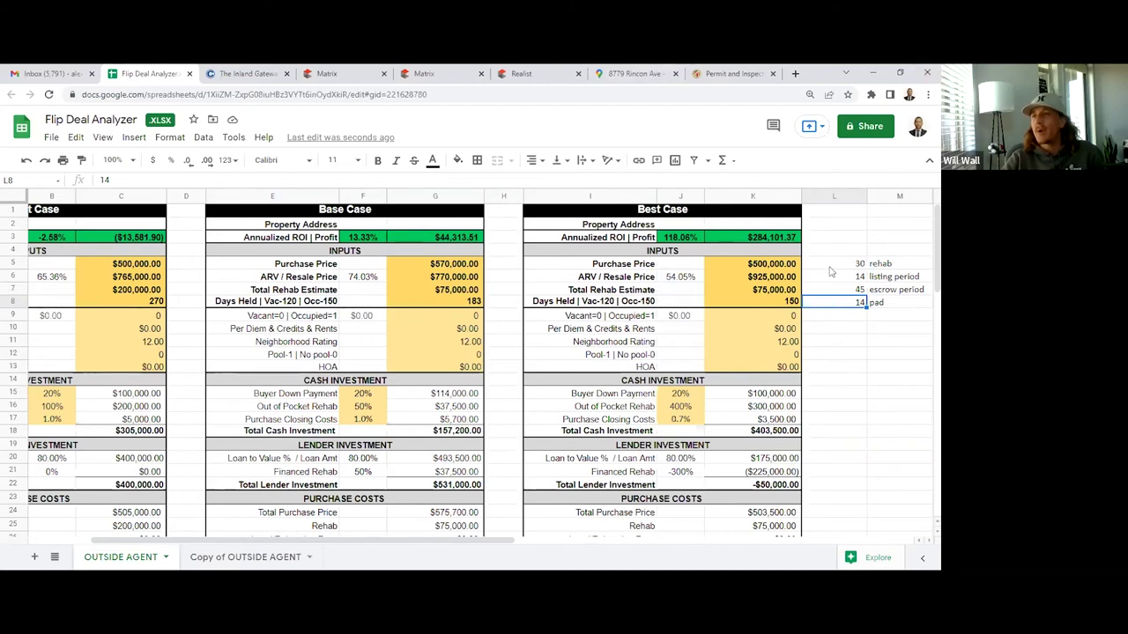
# Resize the browser window and close the permit and inspection page
pyautogui.click(896, 73)
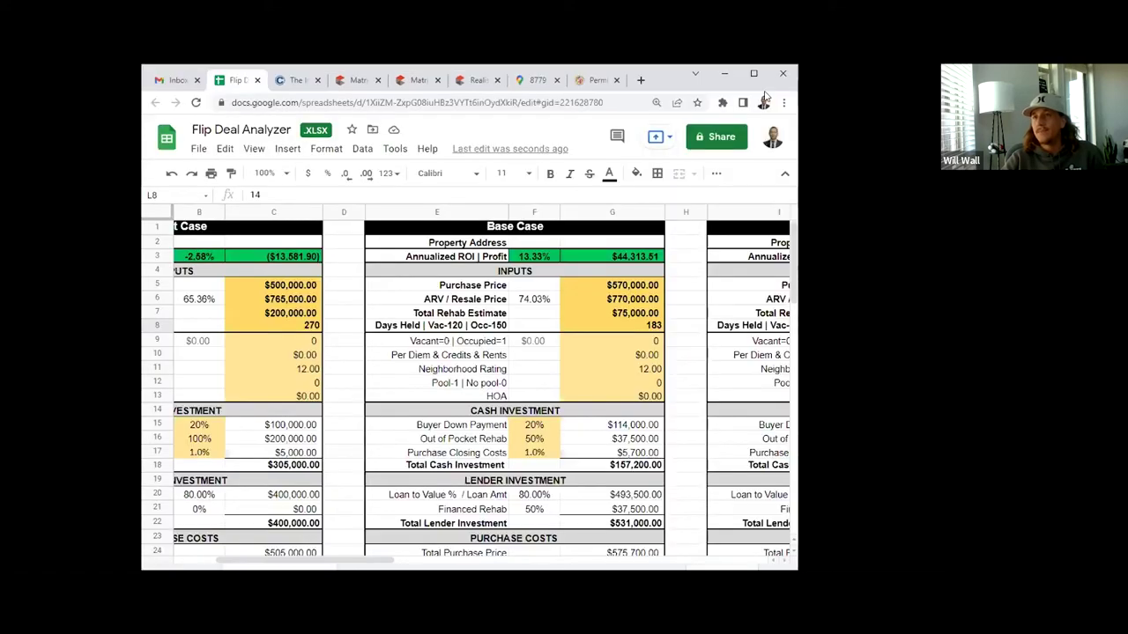
pyautogui.click(753, 75)
pyautogui.click(847, 277)
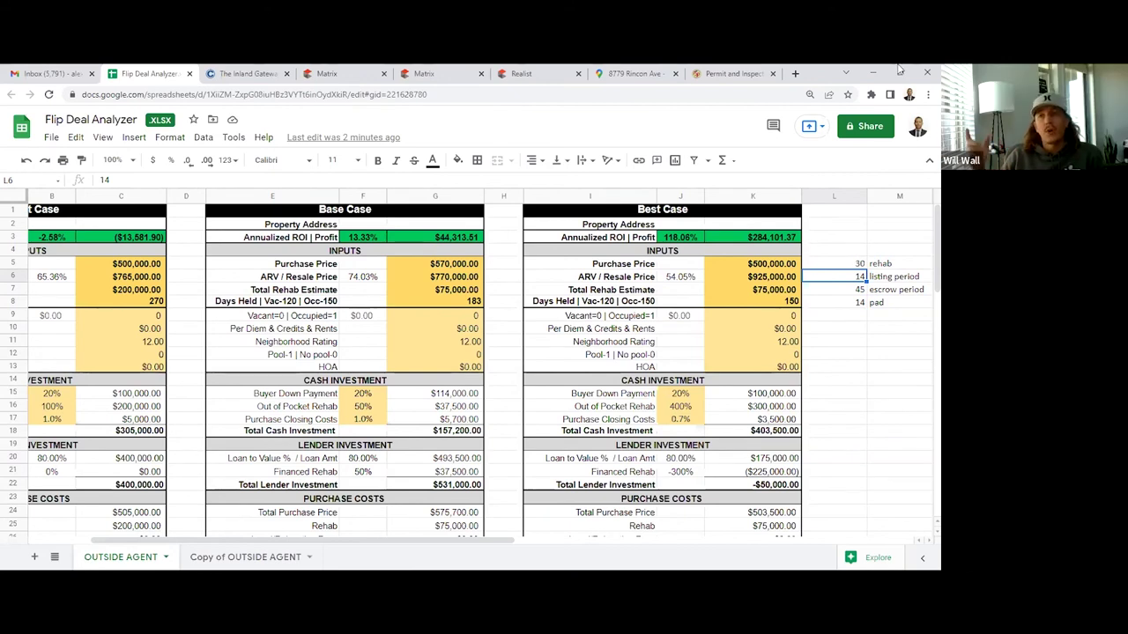
pyautogui.click(773, 73)
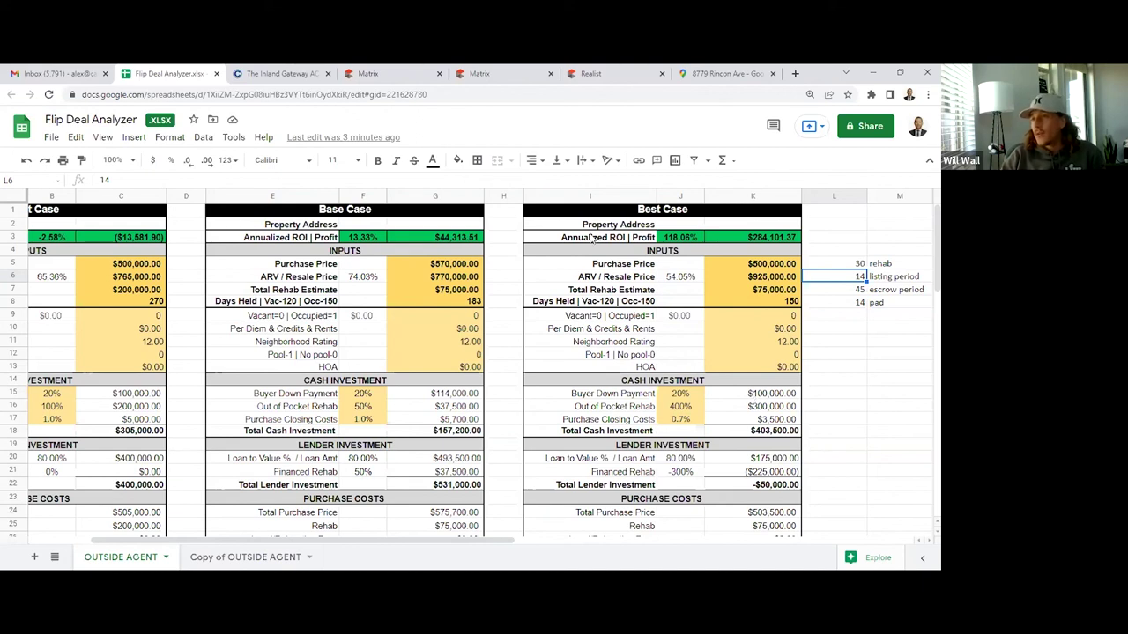
# Check the Base Case's 183 days held, then change the L5 rehab phase from 30 to 60 days
pyautogui.click(448, 305)
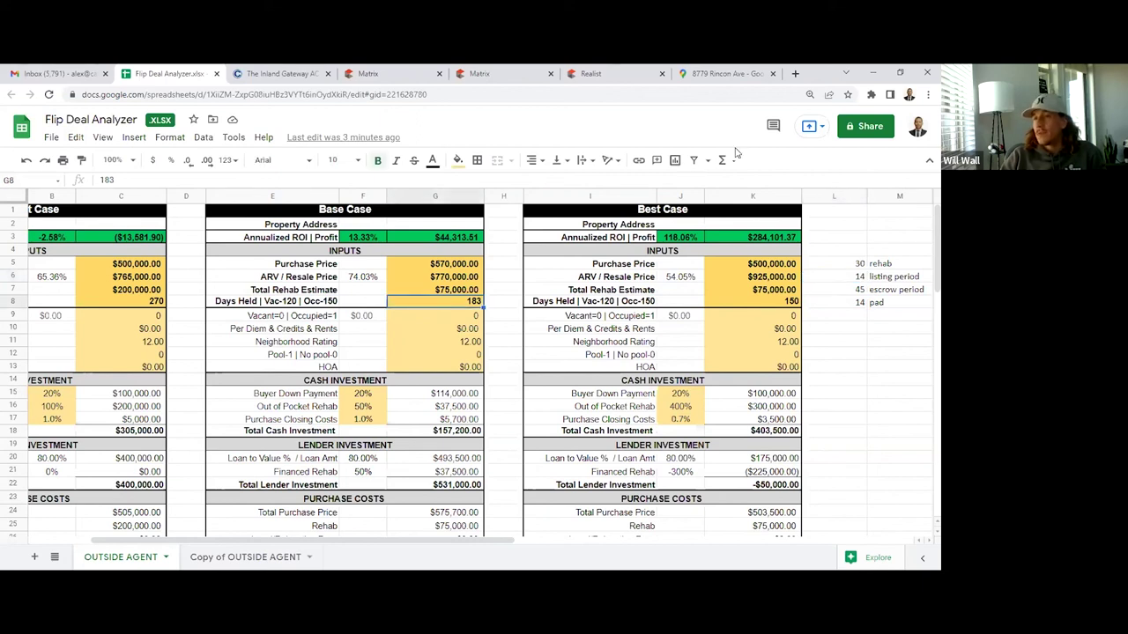
pyautogui.click(860, 263)
pyautogui.write('60')
pyautogui.press('Return')
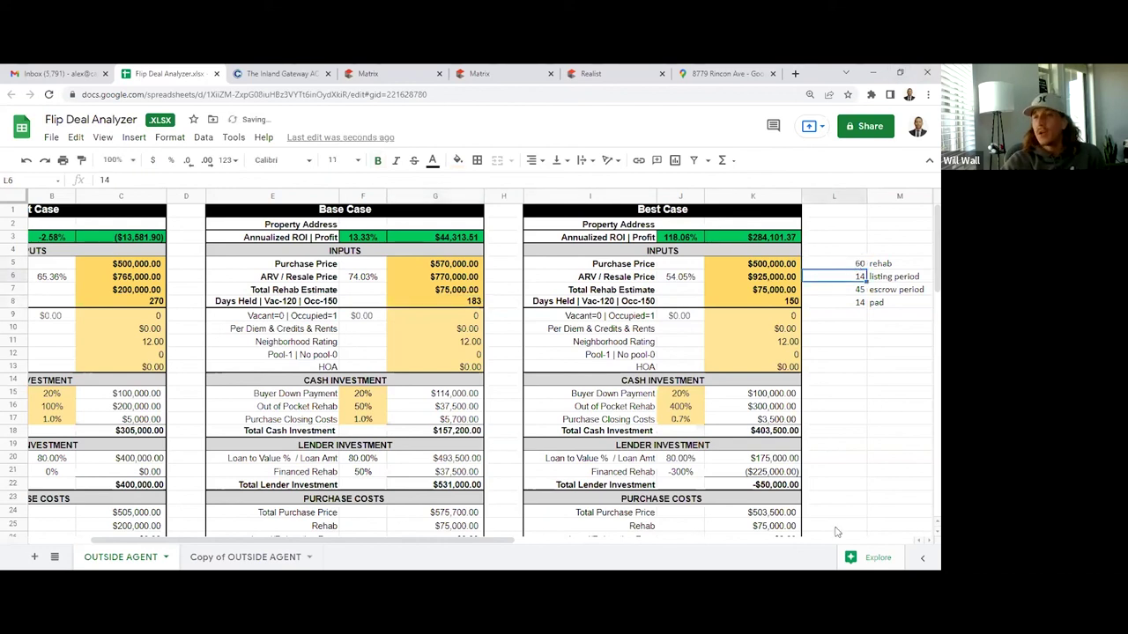